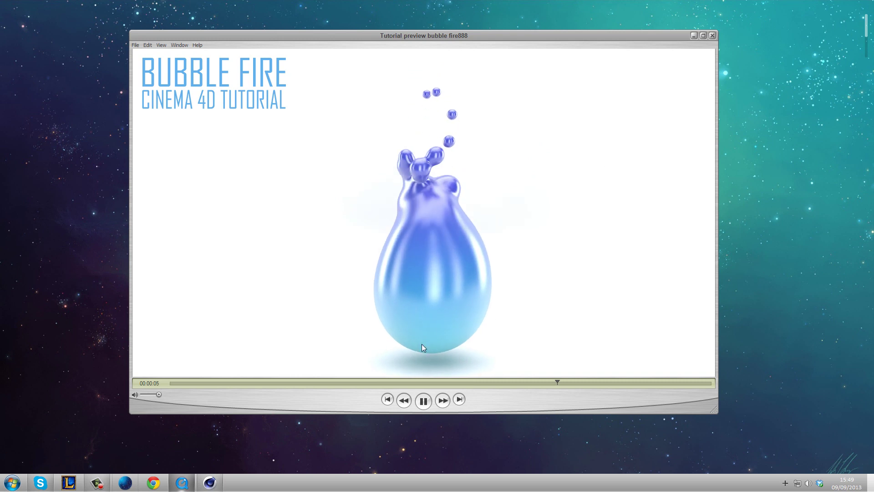
# Pause the Bubble Fire tutorial preview and minimize the QuickTime Player window.
pyautogui.click(425, 402)
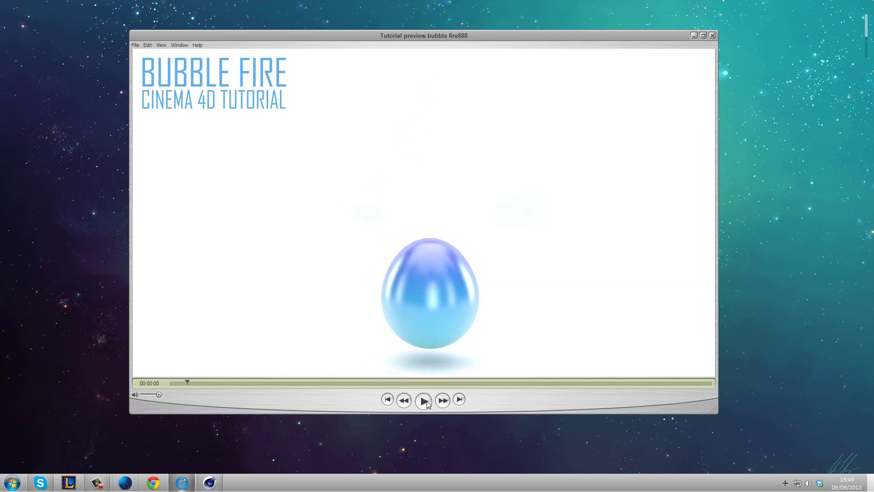
pyautogui.click(694, 36)
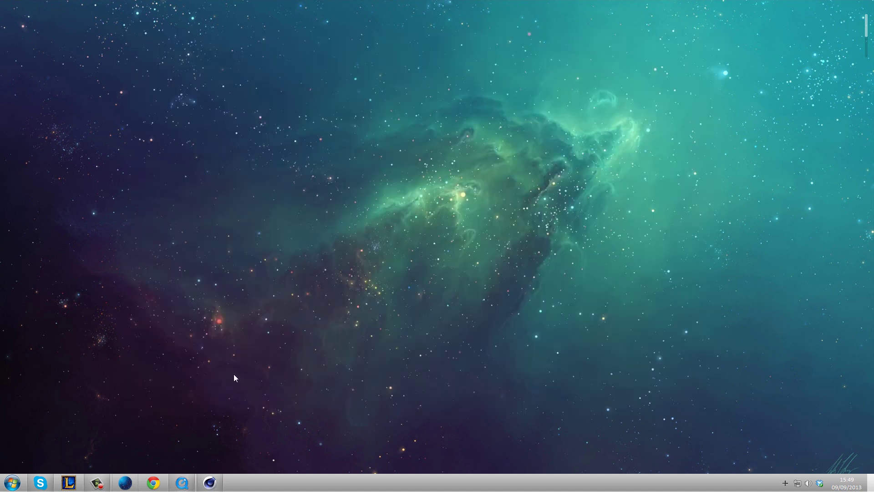
# Back in Cinema 4D, add a Sphere and show it with Gouraud Shading (Lines).
pyautogui.click(220, 482)
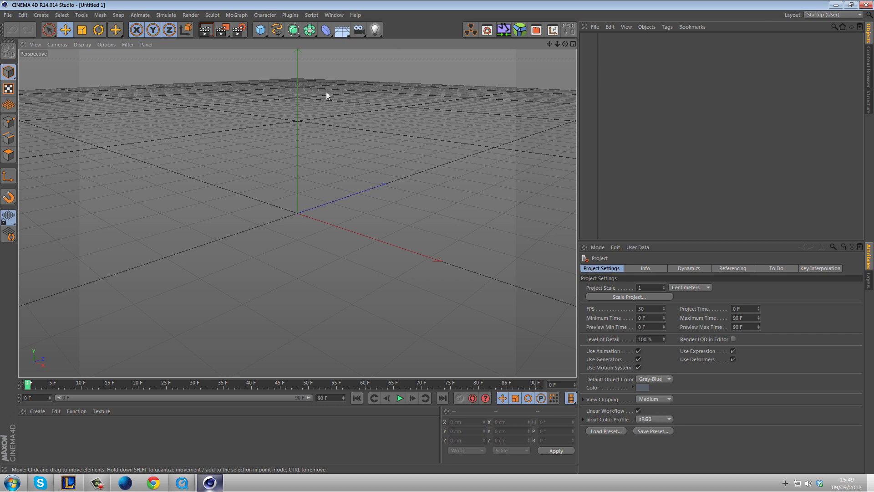
pyautogui.click(268, 34)
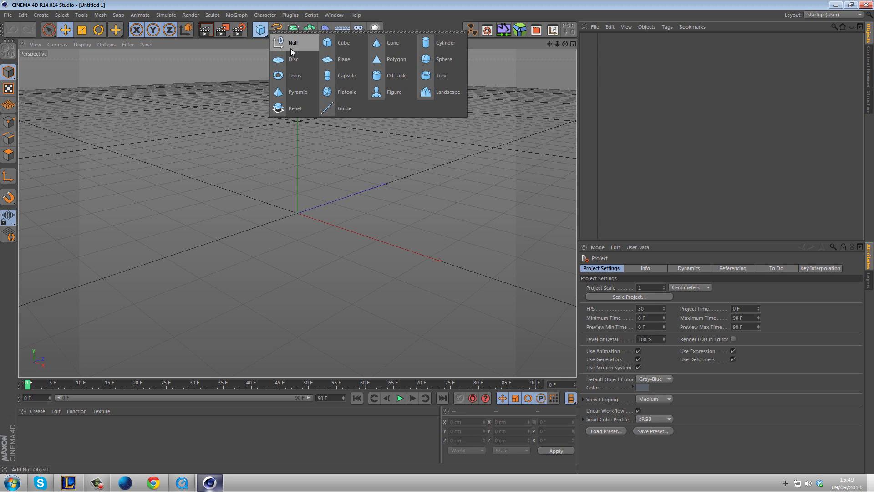
pyautogui.click(436, 56)
pyautogui.keyDown('alt'); pyautogui.moveTo(388, 239); pyautogui.dragTo(437, 218); pyautogui.keyUp('alt')
pyautogui.click(82, 44)
pyautogui.click(91, 67)
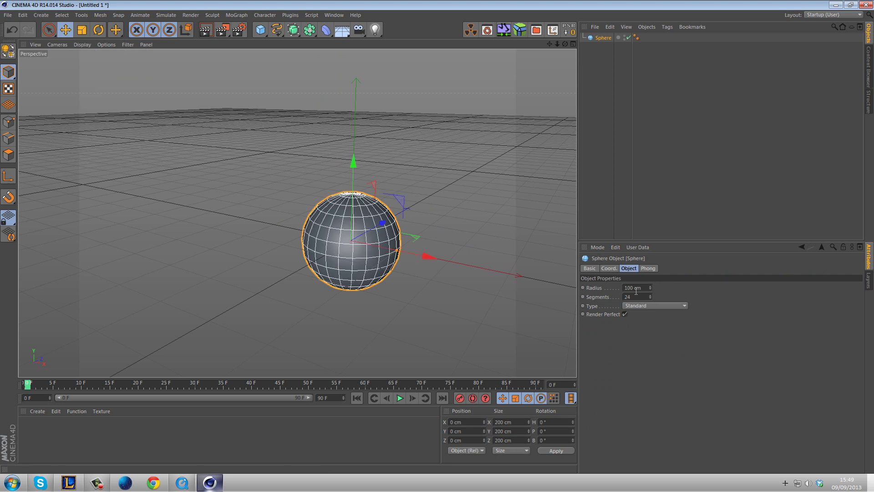
pyautogui.scroll(3, 438, 199)
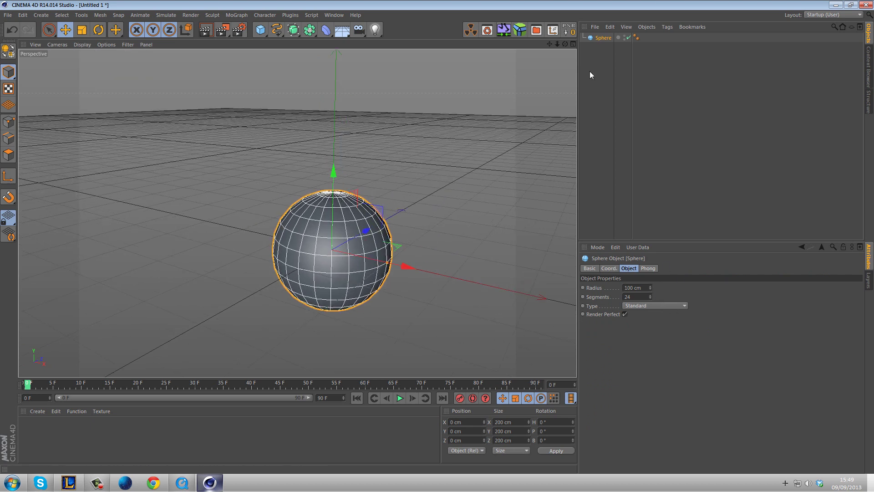
# Duplicate the sphere as Sphere.1 with a 50 cm radius, raised to Y 91.59 cm.
pyautogui.keyDown('ctrl'); pyautogui.moveTo(605, 42); pyautogui.dragTo(617, 81); pyautogui.keyUp('ctrl')
pyautogui.doubleClick(638, 287)
pyautogui.write('50')
pyautogui.press('Return')
pyautogui.moveTo(334, 172); pyautogui.dragTo(347, 119)
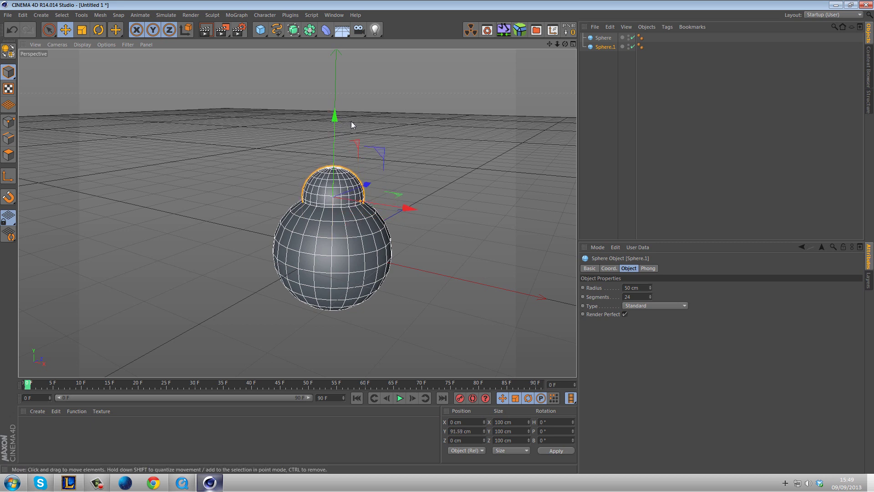
pyautogui.click(596, 109)
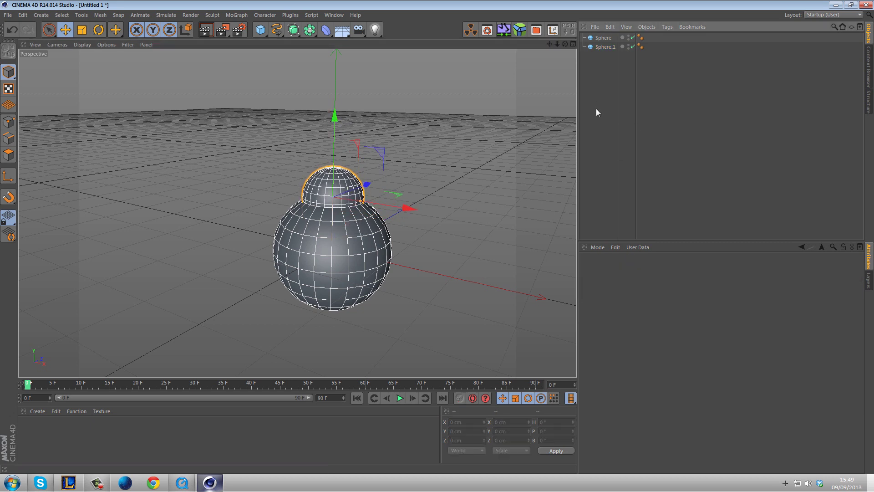
# Add a Metaball and place Sphere and Sphere.1 inside it.
pyautogui.click(310, 30)
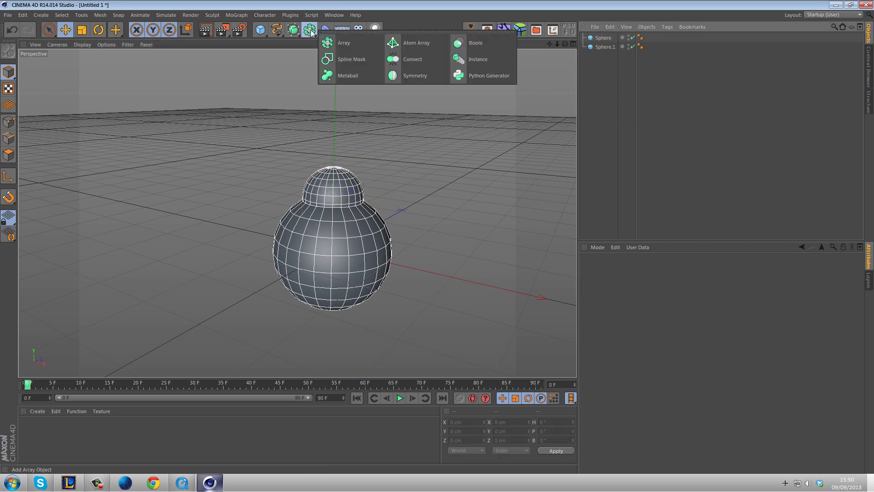
pyautogui.click(347, 75)
pyautogui.moveTo(601, 45); pyautogui.dragTo(605, 41)
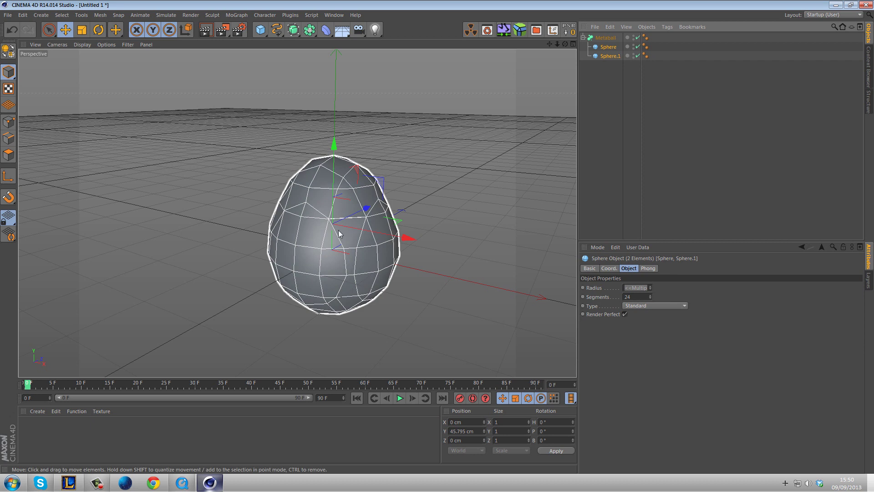
pyautogui.click(605, 38)
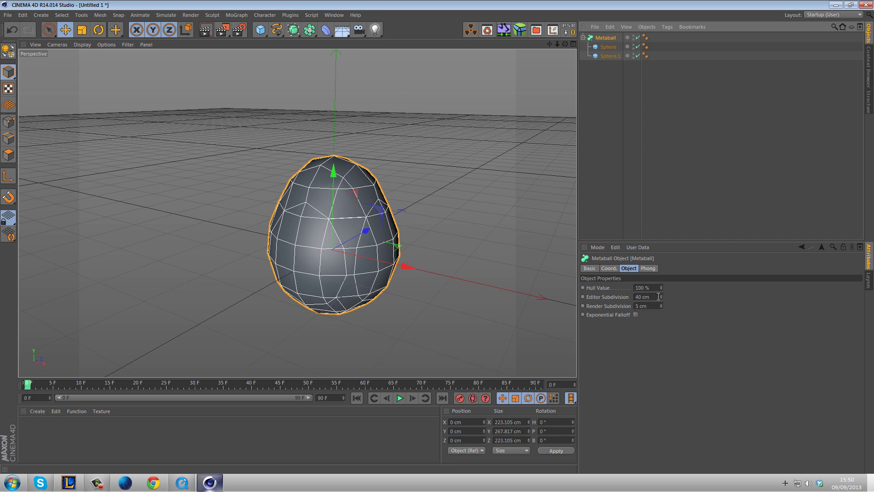
# Set the Metaball's Editor Subdivision to 10 cm.
pyautogui.moveTo(661, 296); pyautogui.dragTo(662, 315)
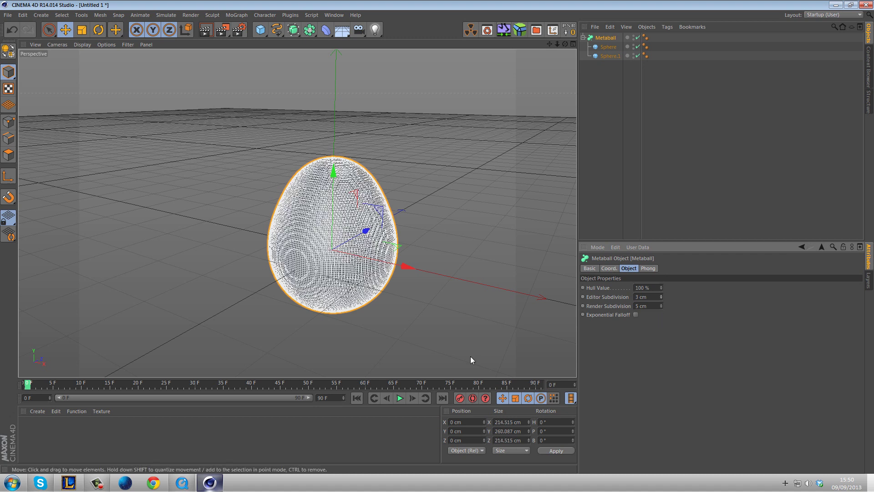
pyautogui.click(400, 399)
pyautogui.click(400, 398)
pyautogui.click(357, 399)
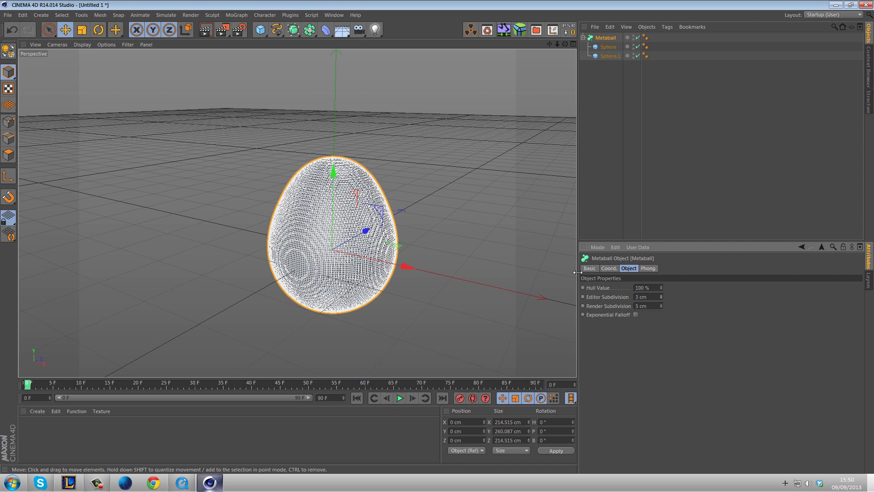
pyautogui.click(660, 295)
pyautogui.click(661, 295)
pyautogui.click(660, 295)
pyautogui.click(660, 295)
pyautogui.click(660, 294)
pyautogui.click(661, 294)
pyautogui.click(661, 294)
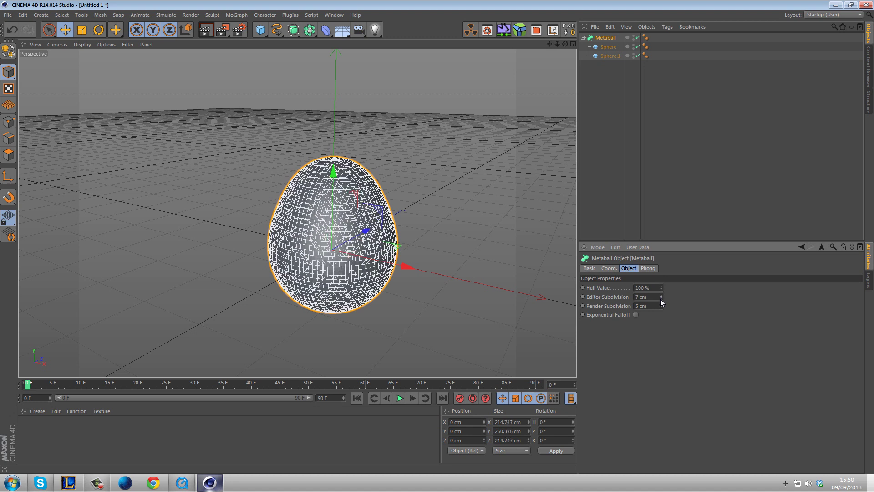
# Switch to plain Gouraud Shading and lower the Sphere to shape the egg.
pyautogui.click(82, 44)
pyautogui.click(98, 59)
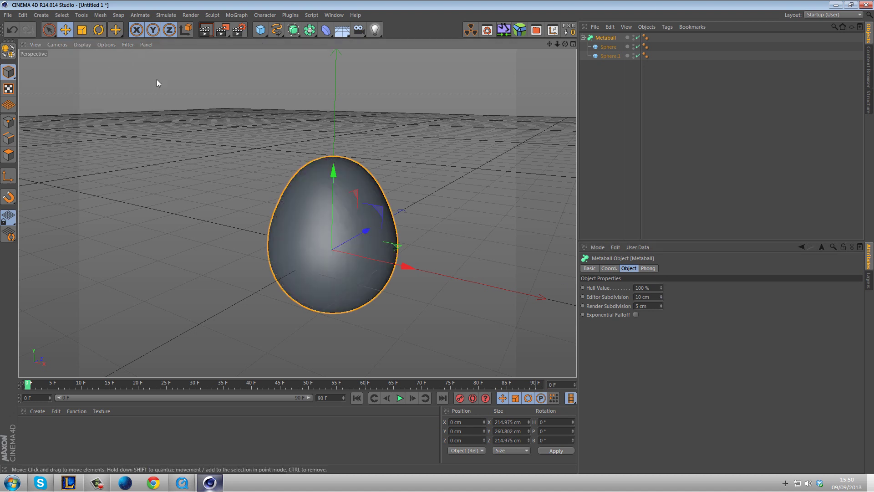
pyautogui.click(608, 48)
pyautogui.keyDown('alt'); pyautogui.moveTo(382, 189); pyautogui.dragTo(491, 182); pyautogui.keyUp('alt')
pyautogui.moveTo(333, 166); pyautogui.dragTo(390, 165)
pyautogui.click(495, 165)
pyautogui.keyDown('alt'); pyautogui.moveTo(498, 100); pyautogui.dragTo(423, 175); pyautogui.keyUp('alt')
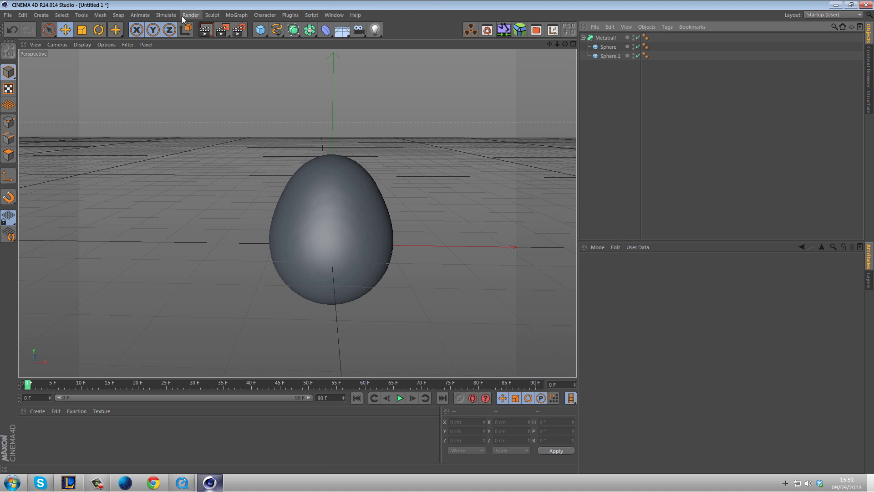
# Add a particle Emitter and rotate it P 90° so particles travel upward.
pyautogui.click(162, 17)
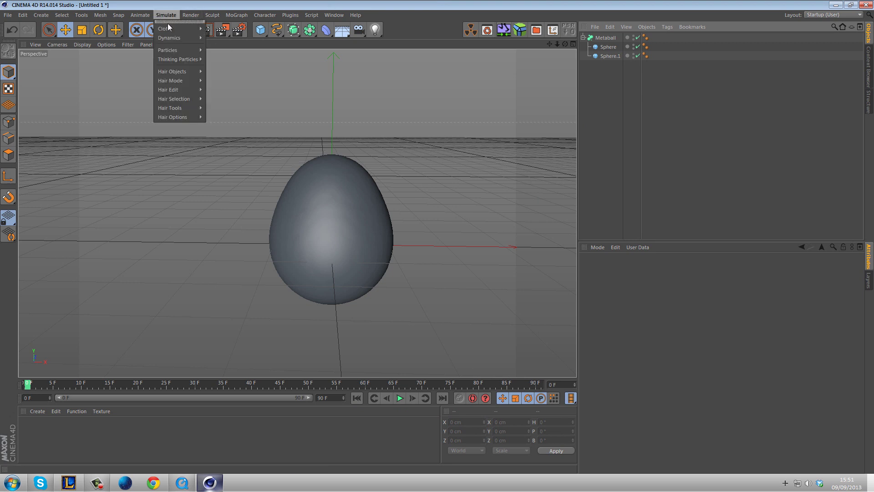
pyautogui.moveTo(182, 47)
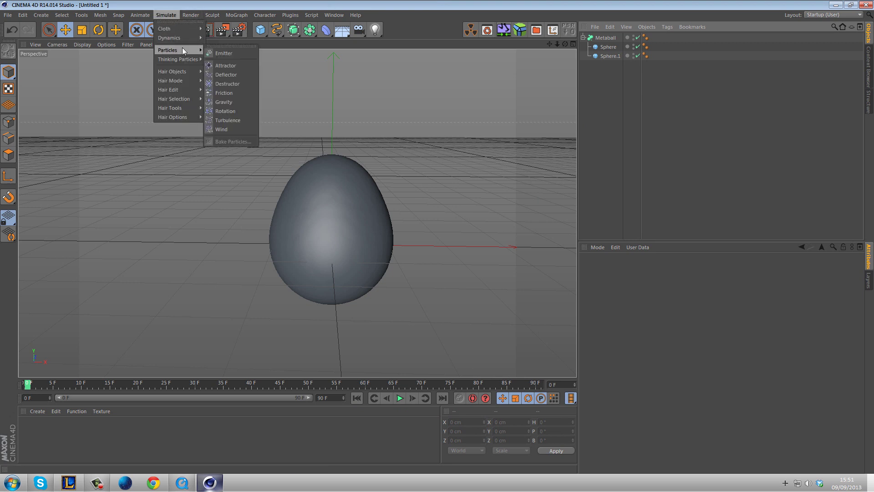
pyautogui.click(237, 53)
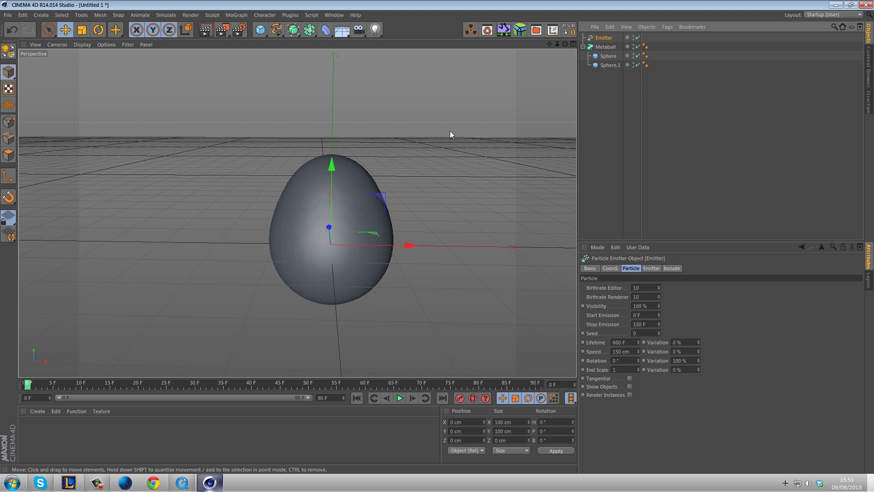
pyautogui.click(99, 29)
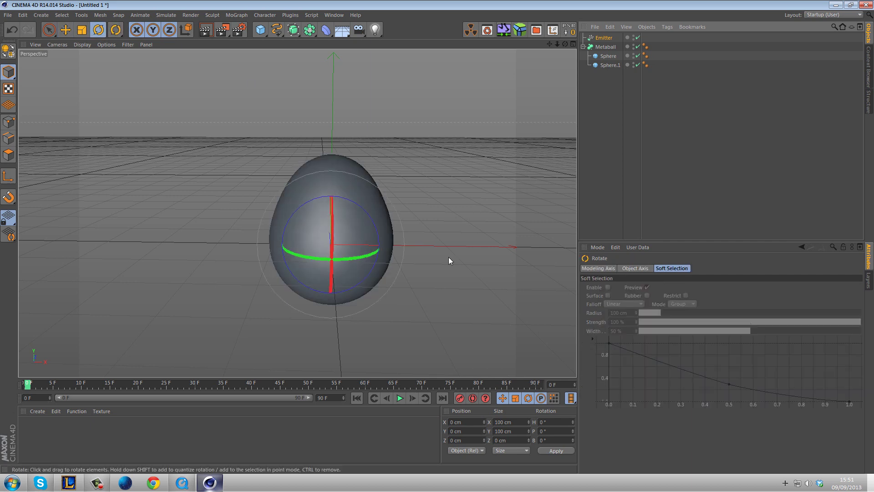
pyautogui.press('F8')
pyautogui.keyDown('alt'); pyautogui.moveTo(441, 316); pyautogui.dragTo(334, 299); pyautogui.keyUp('alt')
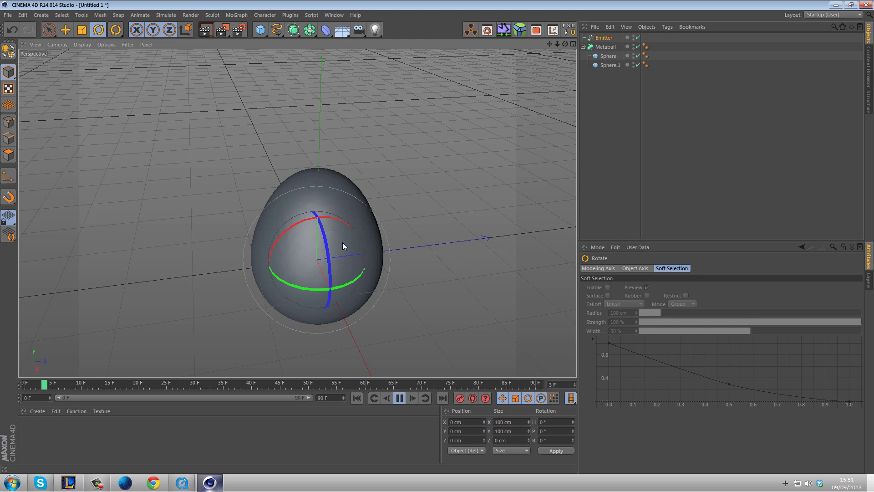
pyautogui.moveTo(301, 223); pyautogui.dragTo(271, 281)
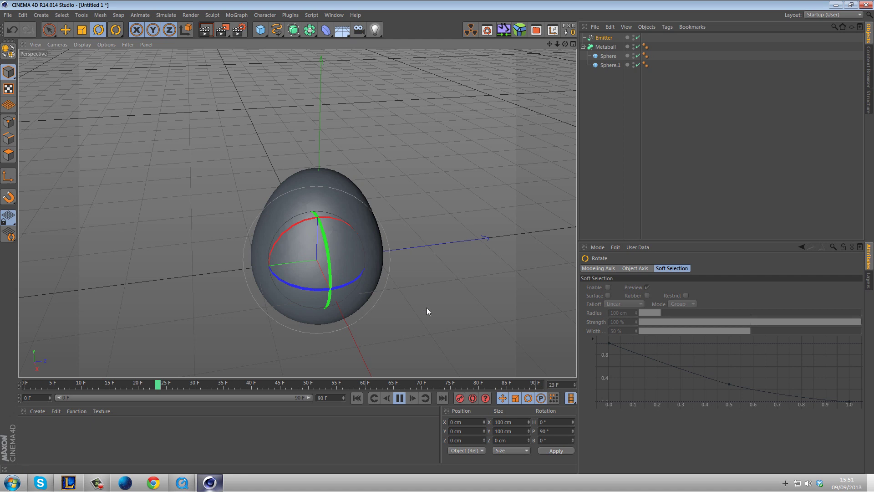
pyautogui.keyDown('alt'); pyautogui.moveTo(392, 225); pyautogui.dragTo(562, 182); pyautogui.keyUp('alt')
# Position the Emitter inside the egg using the Top view.
pyautogui.middleClick(504, 215)
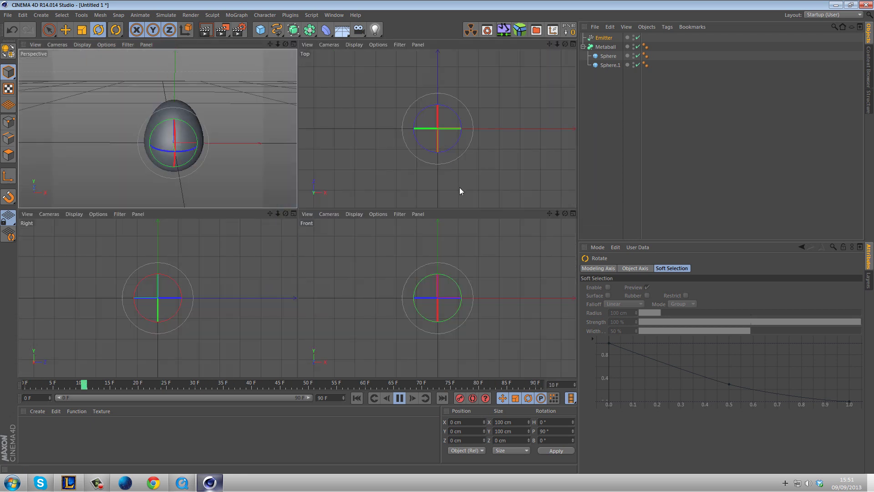
pyautogui.middleClick(439, 157)
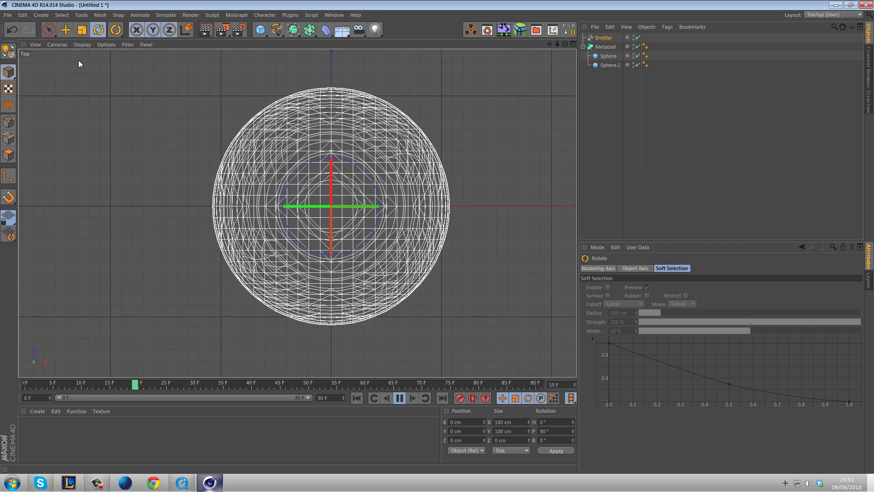
pyautogui.click(66, 30)
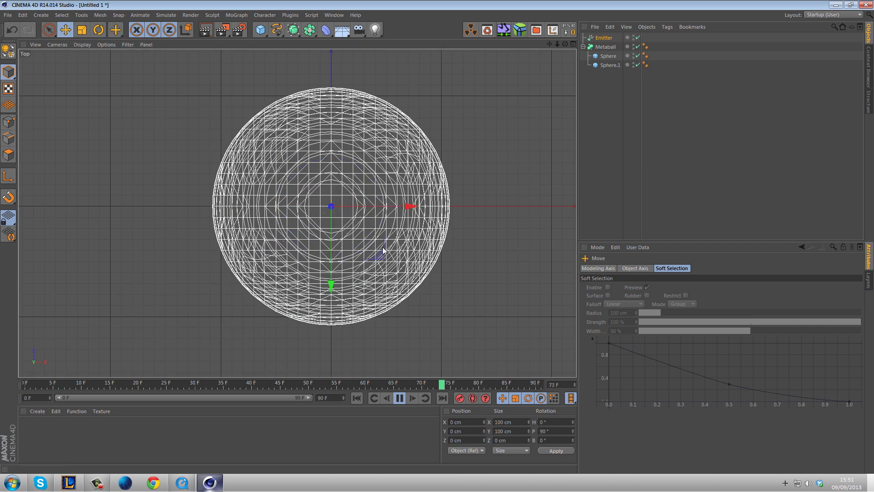
pyautogui.moveTo(384, 251)
pyautogui.mouseDown()
pyautogui.moveTo(383, 235)
pyautogui.moveTo(383, 252)
pyautogui.mouseUp()
pyautogui.middleClick(223, 159)
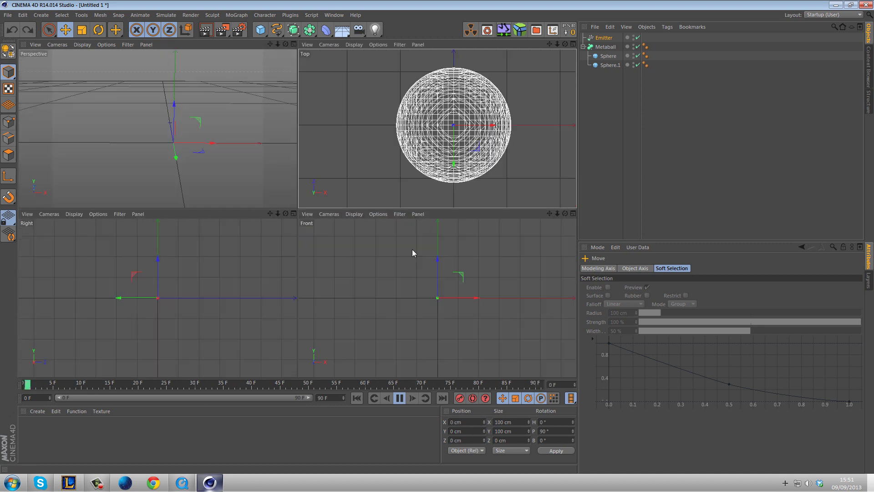
pyautogui.middleClick(224, 160)
pyautogui.keyDown('alt'); pyautogui.moveTo(392, 212); pyautogui.dragTo(445, 229); pyautogui.keyUp('alt')
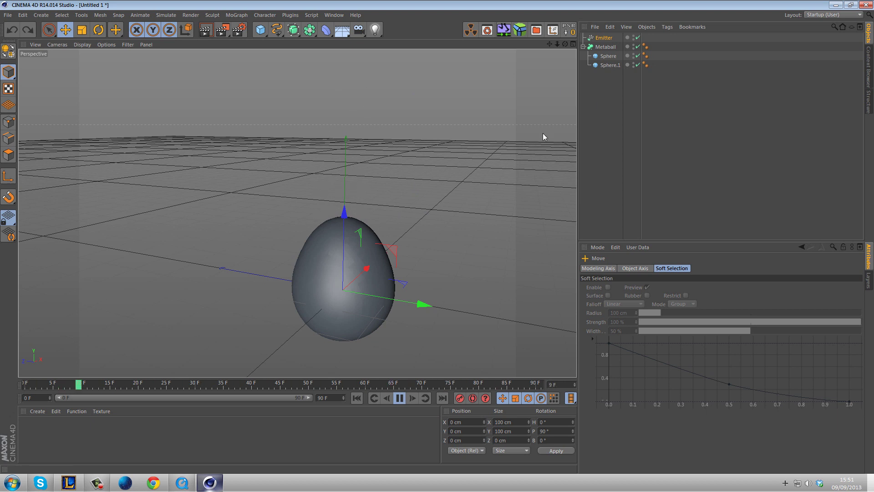
# Put a copy of Sphere.1 inside the Emitter and enable Show Objects.
pyautogui.click(610, 65)
pyautogui.keyDown('ctrl'); pyautogui.moveTo(610, 65); pyautogui.dragTo(597, 38); pyautogui.keyUp('ctrl')
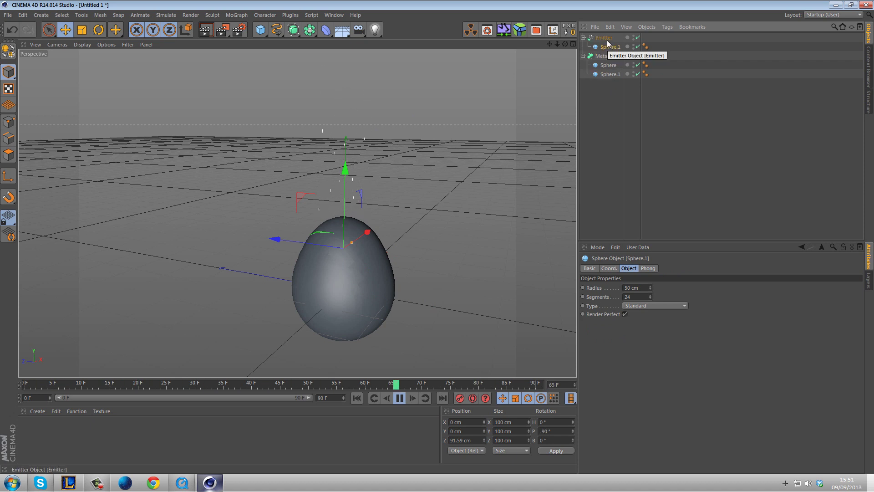
pyautogui.click(605, 39)
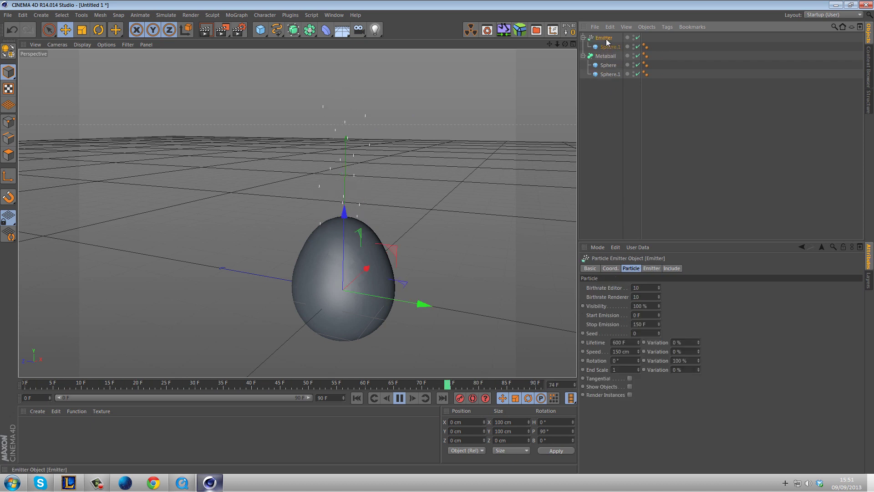
pyautogui.click(630, 386)
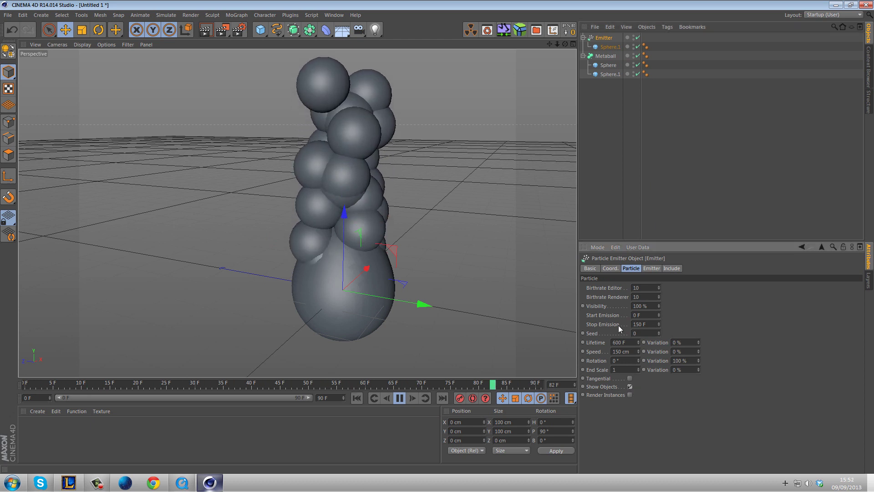
# Move the Emitter with its particle sphere into the Metaball.
pyautogui.click(610, 47)
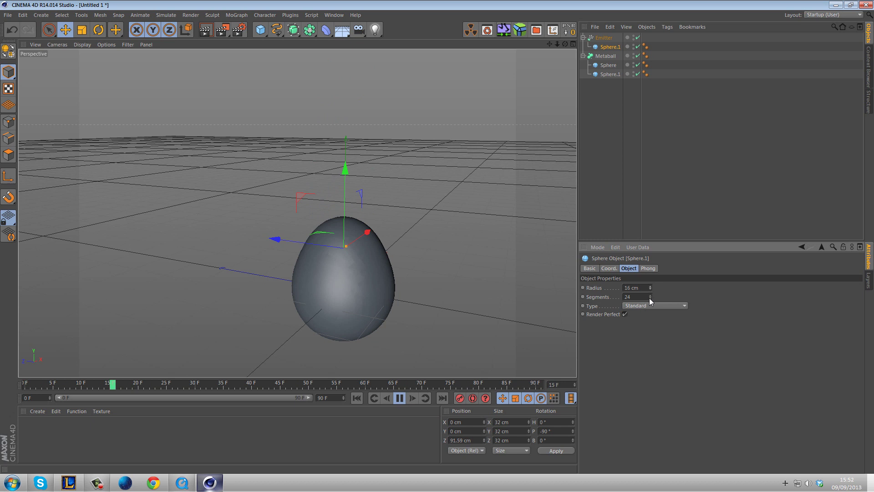
pyautogui.click(605, 56)
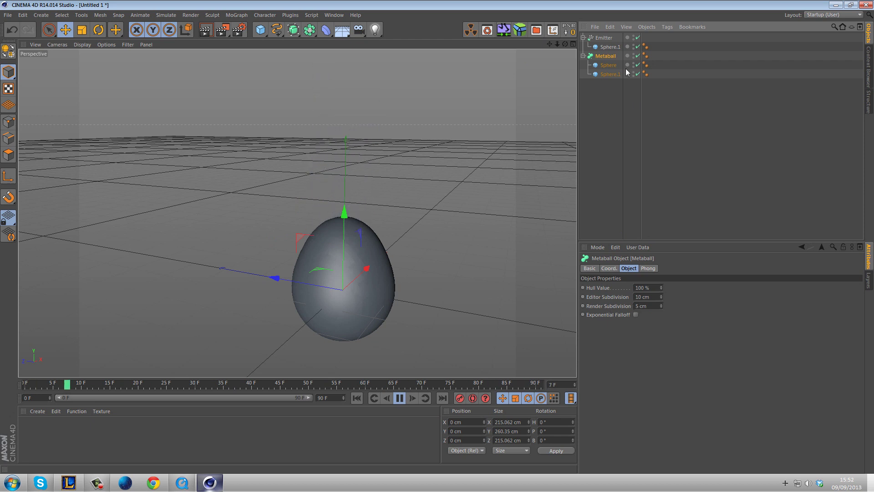
pyautogui.click(605, 47)
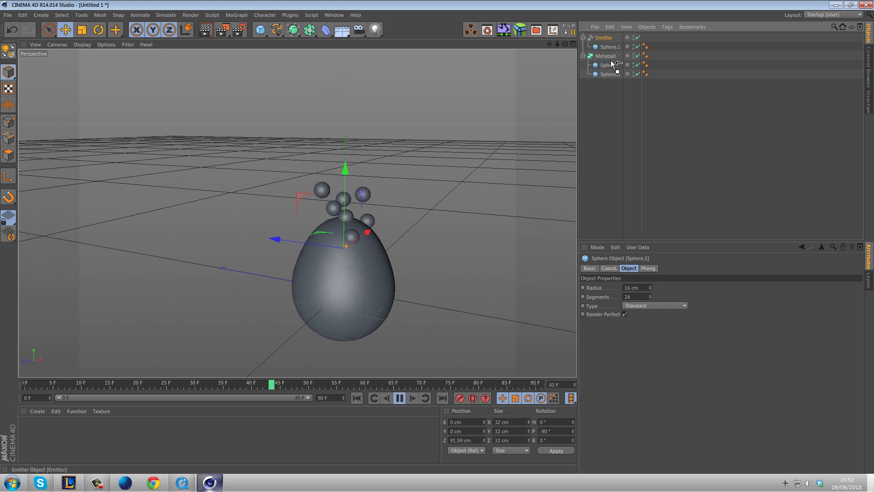
pyautogui.moveTo(604, 63); pyautogui.dragTo(604, 61)
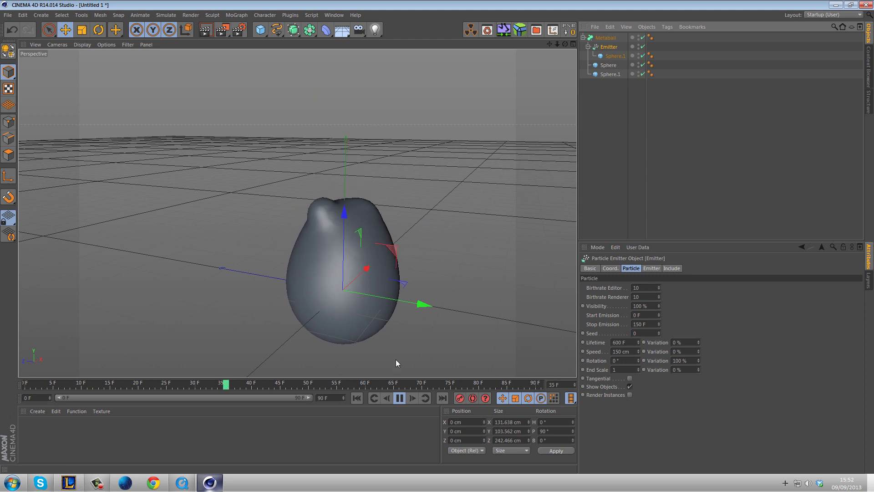
# Extend the animation range to 240 F and replay it from frame 0.
pyautogui.click(399, 398)
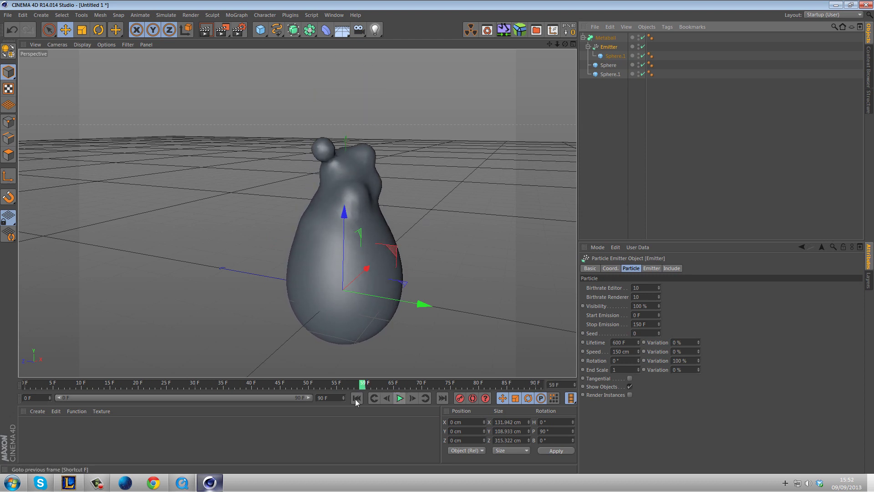
pyautogui.click(323, 397)
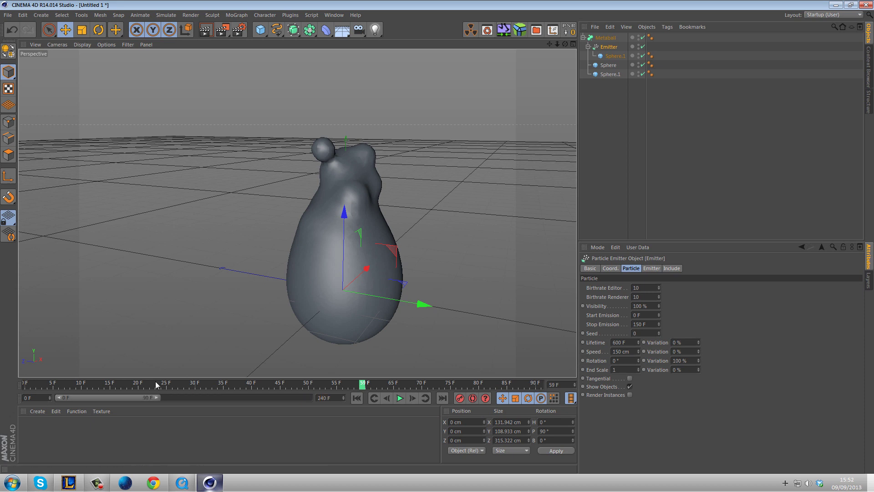
pyautogui.moveTo(158, 397); pyautogui.dragTo(345, 398)
pyautogui.click(400, 398)
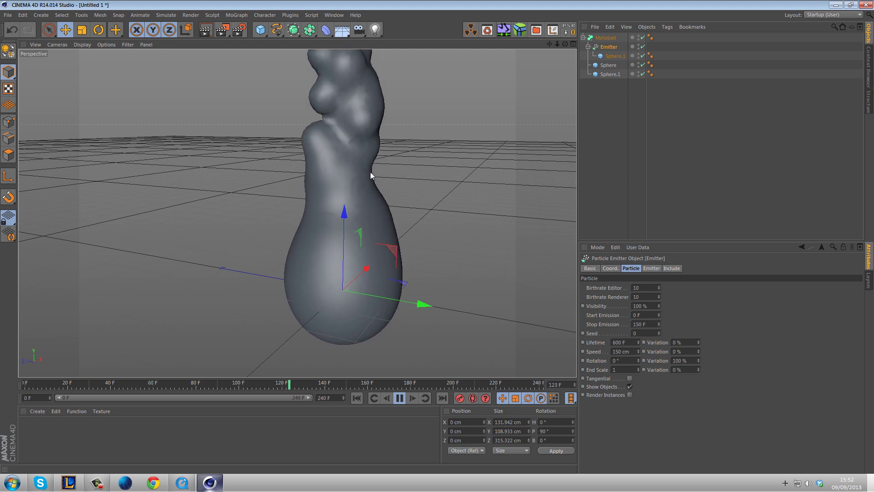
pyautogui.click(400, 399)
pyautogui.click(358, 397)
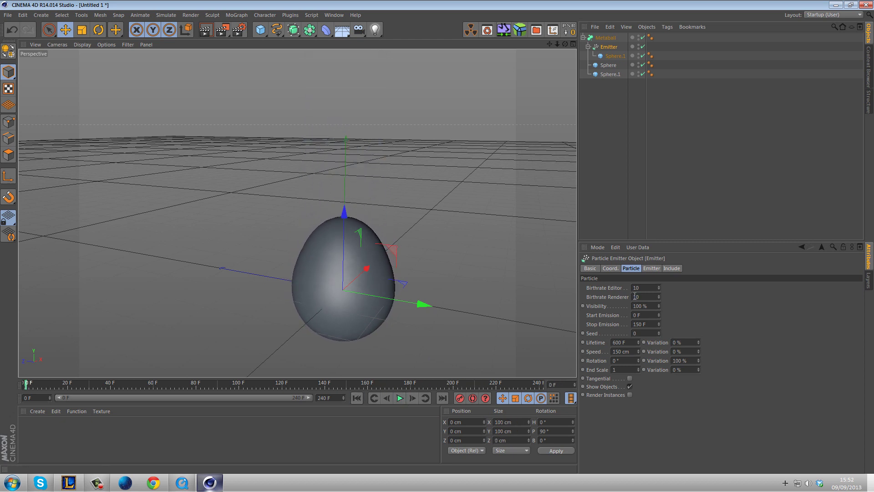
pyautogui.click(400, 398)
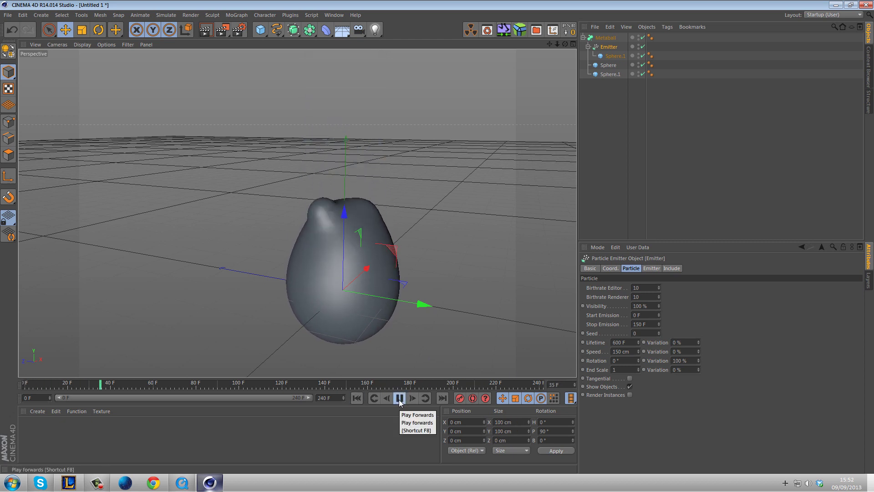
pyautogui.click(401, 398)
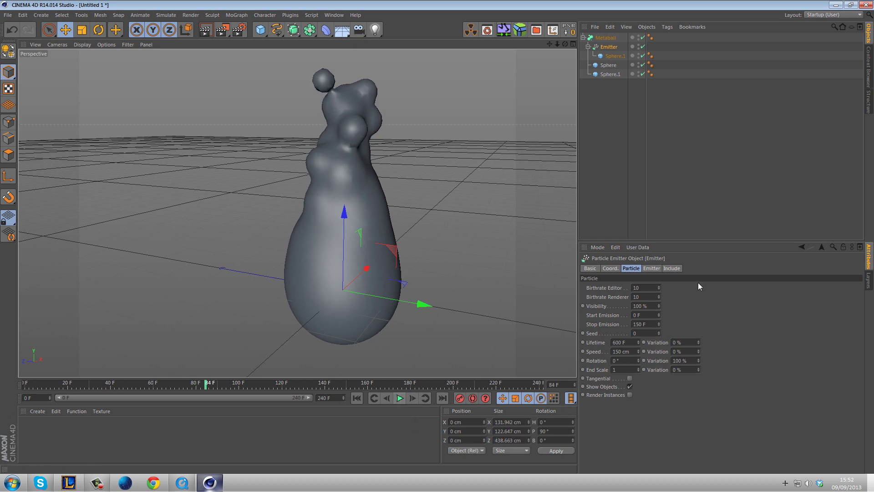
# Raise the emitter's editor birthrate to 20 and preview the rising particles.
pyautogui.click(660, 285)
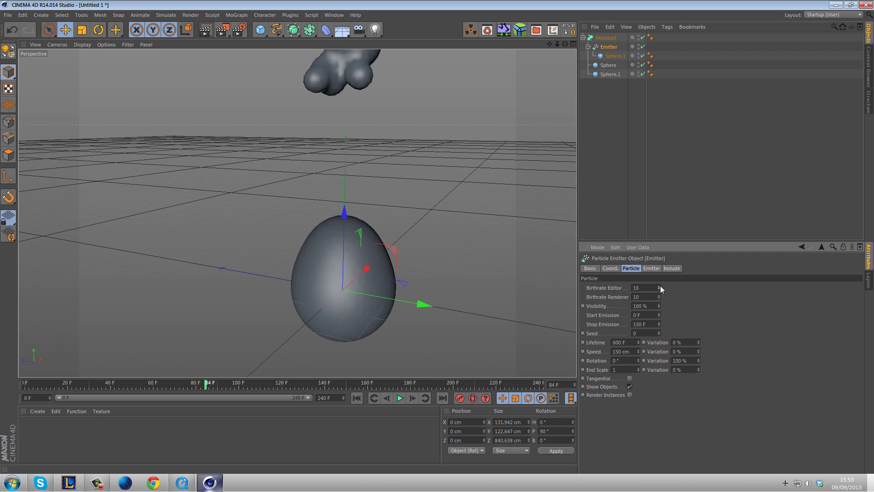
pyautogui.click(356, 398)
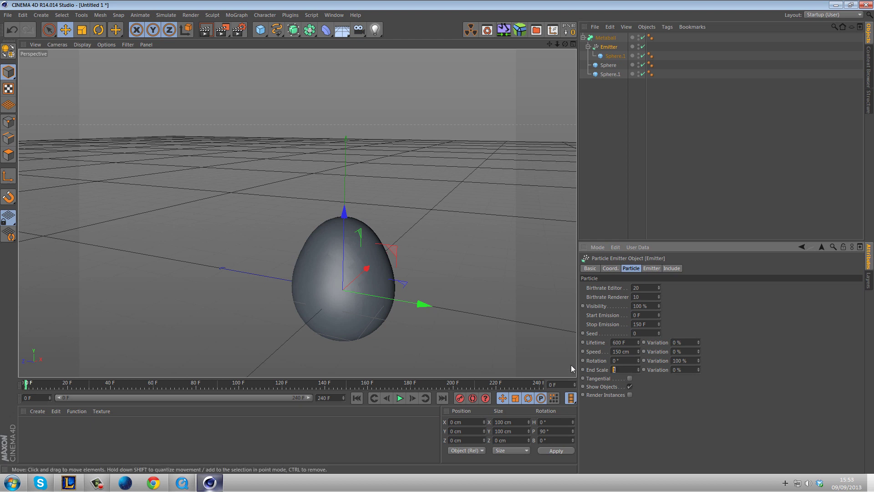
pyautogui.write('0.4')
pyautogui.click(399, 398)
pyautogui.keyDown('alt'); pyautogui.moveTo(351, 163); pyautogui.dragTo(397, 301, button='middle'); pyautogui.keyUp('alt')
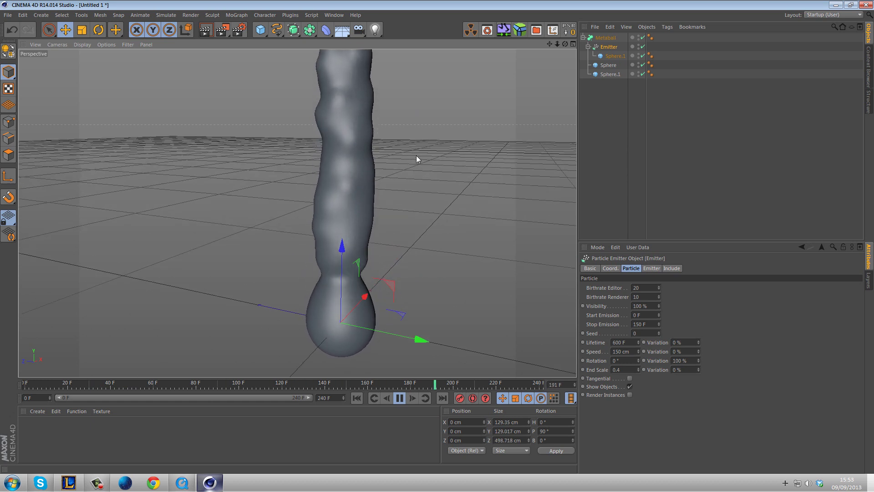
pyautogui.scroll(2, 417, 207)
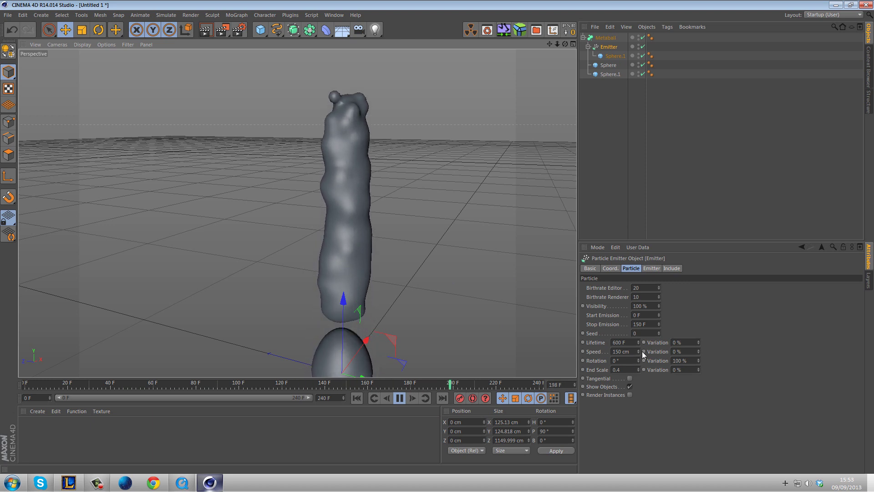
# Set the particle End Scale to 0.2 with 50 % variation.
pyautogui.click(638, 369)
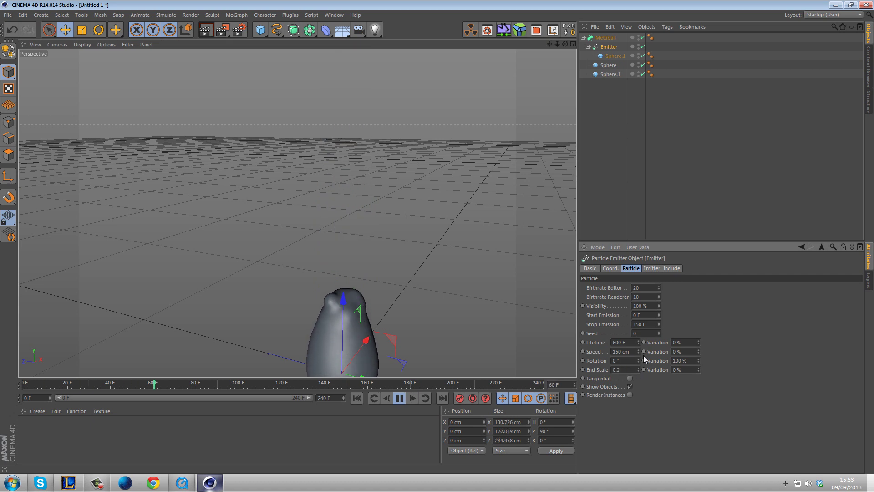
pyautogui.write('50')
pyautogui.press('Return')
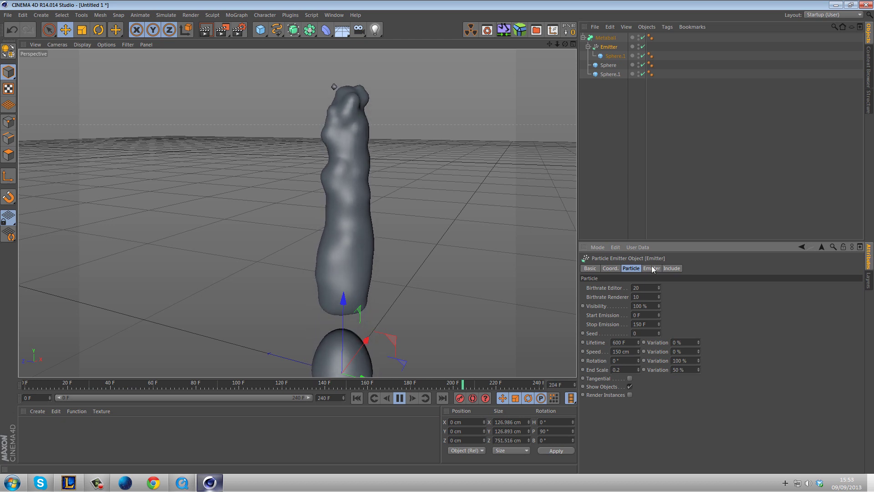
# Reduce particle sphere Sphere.1's radius from 16 cm to 11 cm, then reselect the Emitter.
pyautogui.click(612, 56)
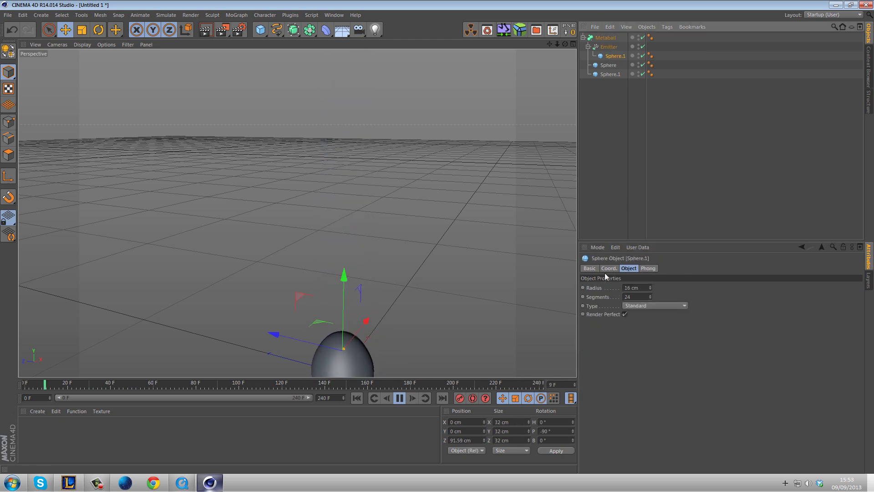
pyautogui.click(649, 289)
pyautogui.click(650, 289)
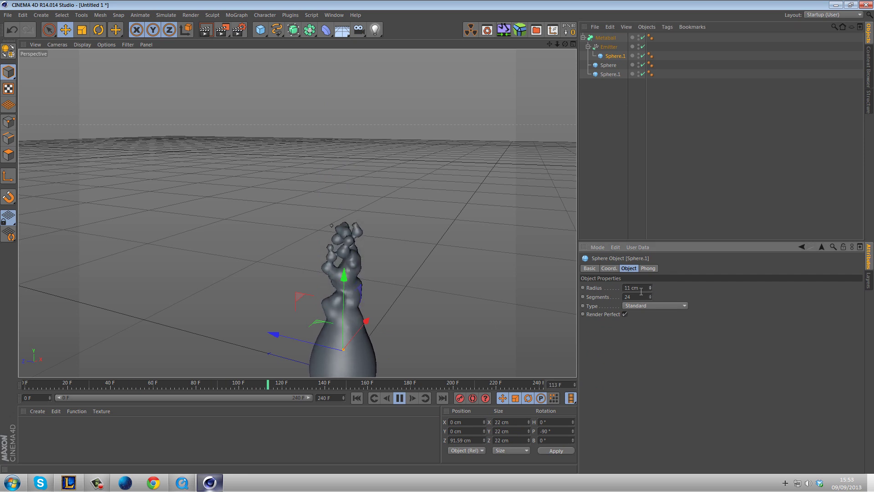
pyautogui.scroll(-2, 437, 277)
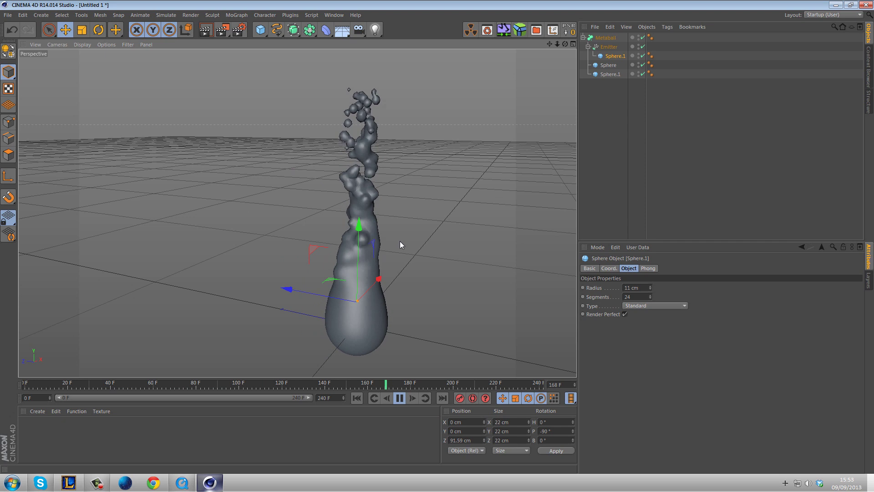
pyautogui.click(607, 47)
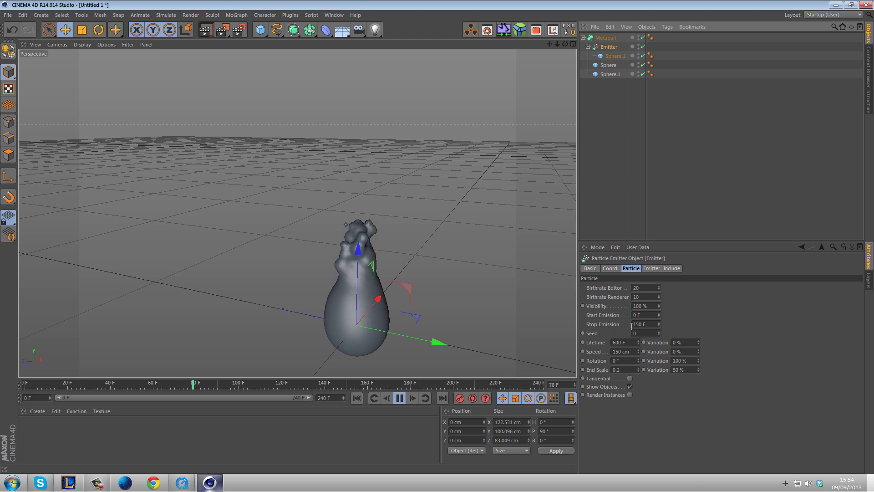
# Set the Emitter's Stop Emission to 250 F and editor birthrate to 19, replaying from the start.
pyautogui.click(659, 321)
pyautogui.click(659, 321)
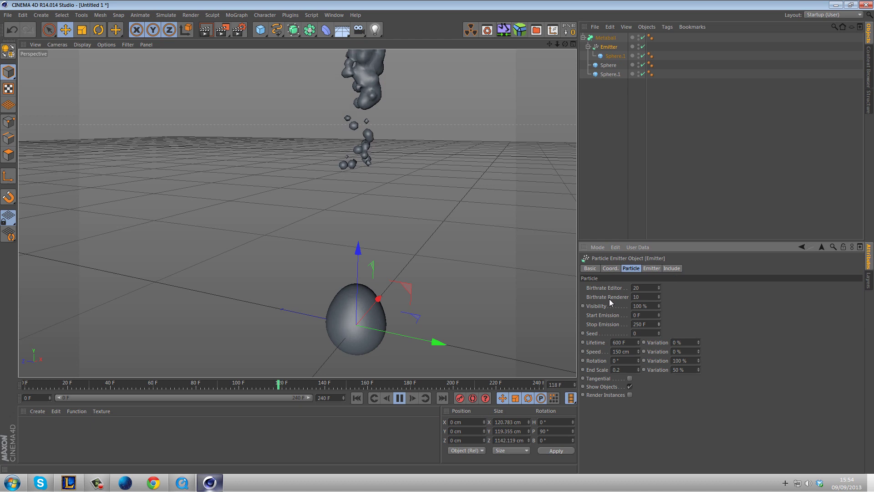
pyautogui.click(358, 398)
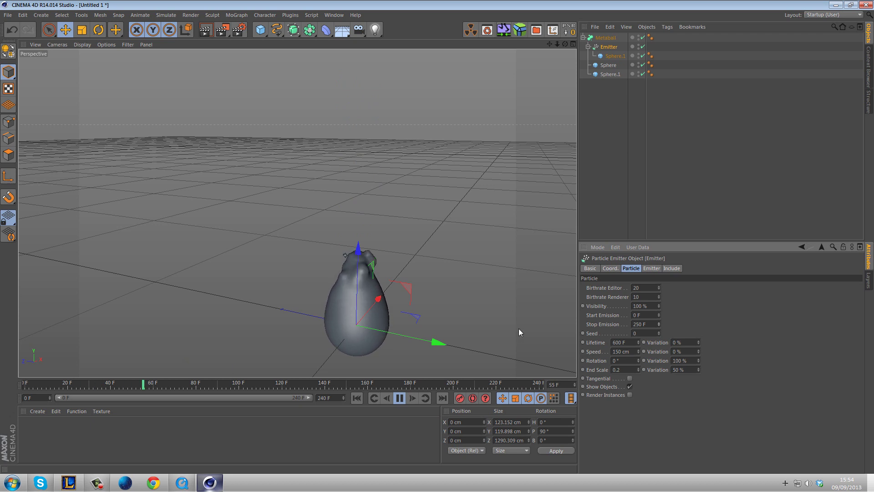
pyautogui.click(659, 289)
pyautogui.click(658, 289)
pyautogui.click(659, 289)
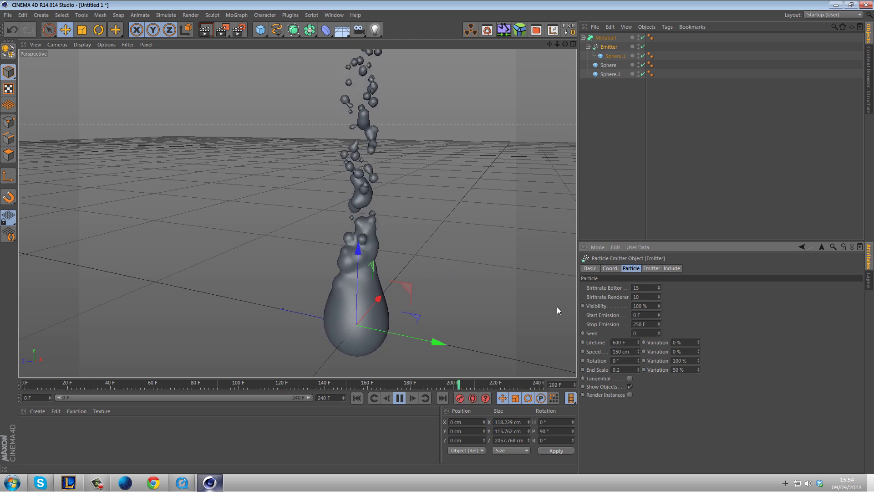
pyautogui.click(659, 286)
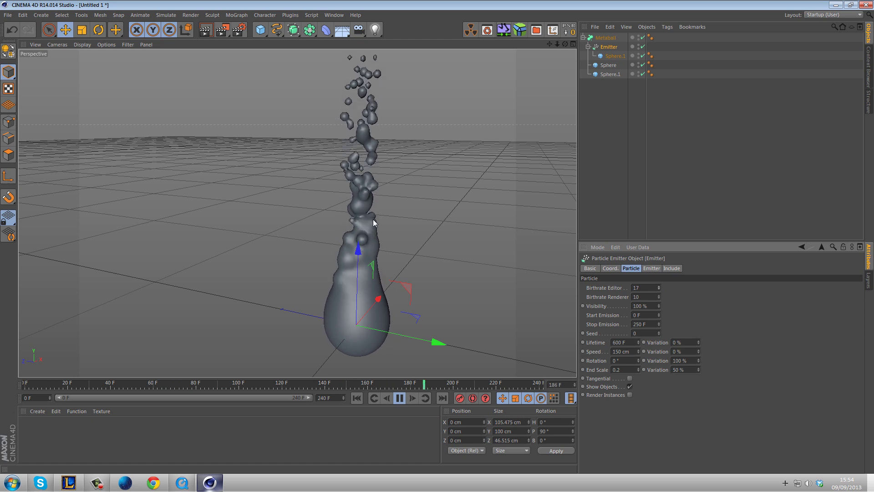
pyautogui.click(658, 286)
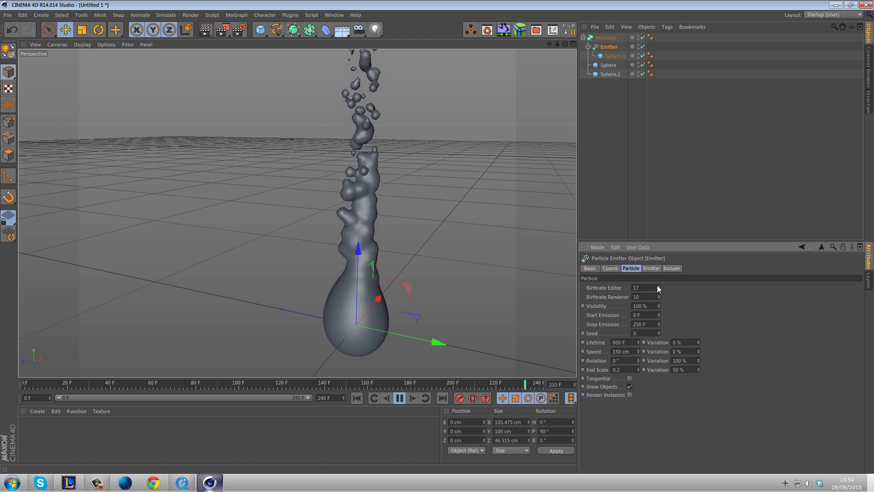
pyautogui.click(659, 286)
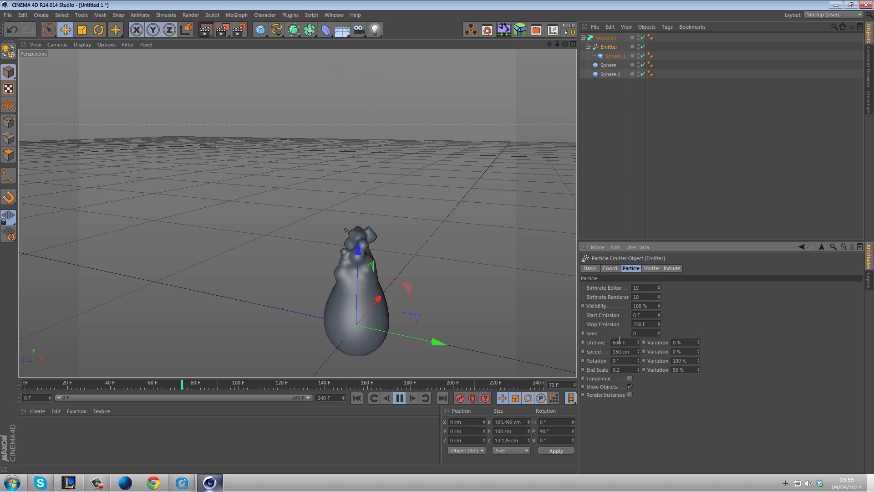
# Give the Emitter lifetime 239 F with 15 % variation and editor birthrate 27.
pyautogui.click(638, 340)
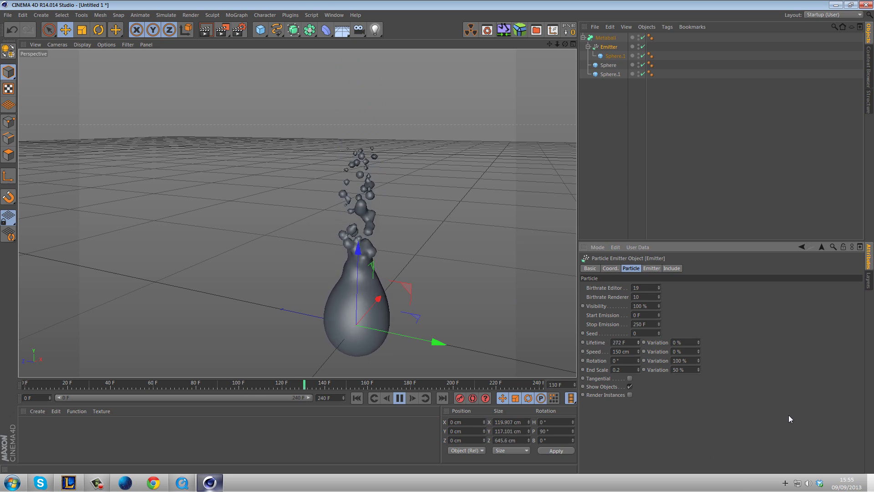
pyautogui.moveTo(639, 341); pyautogui.dragTo(657, 386)
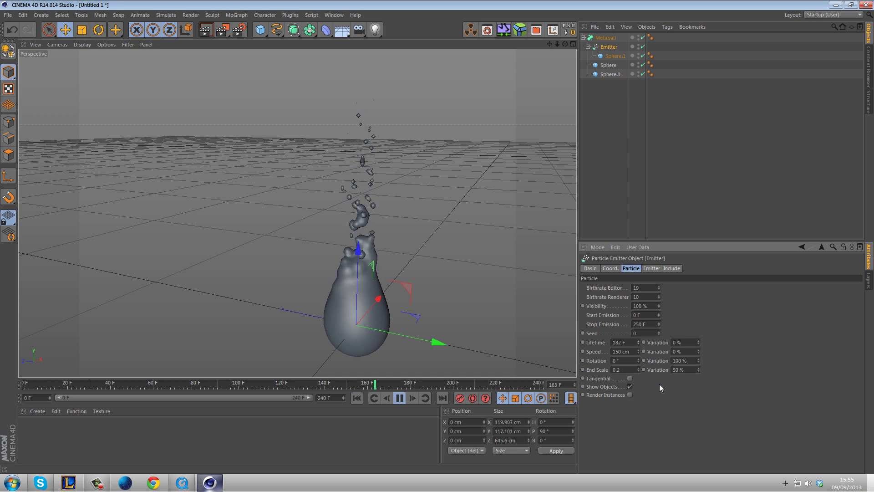
pyautogui.moveTo(698, 343); pyautogui.dragTo(701, 323)
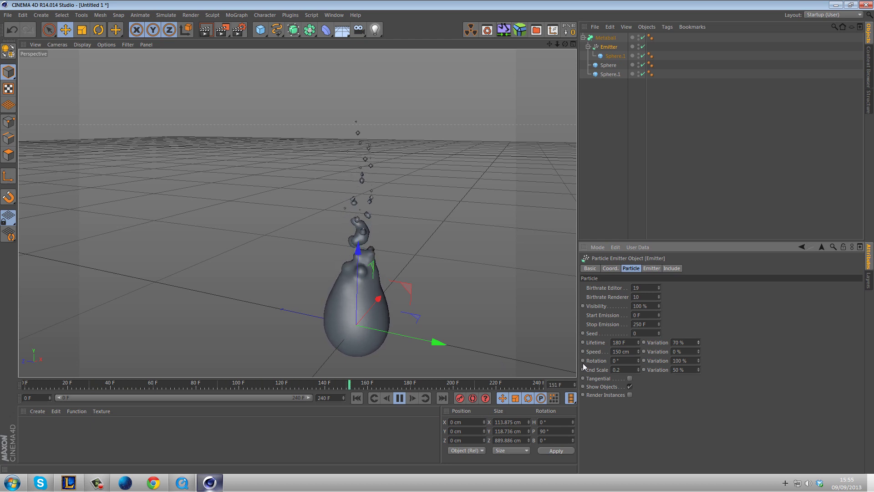
pyautogui.moveTo(638, 341); pyautogui.dragTo(638, 331)
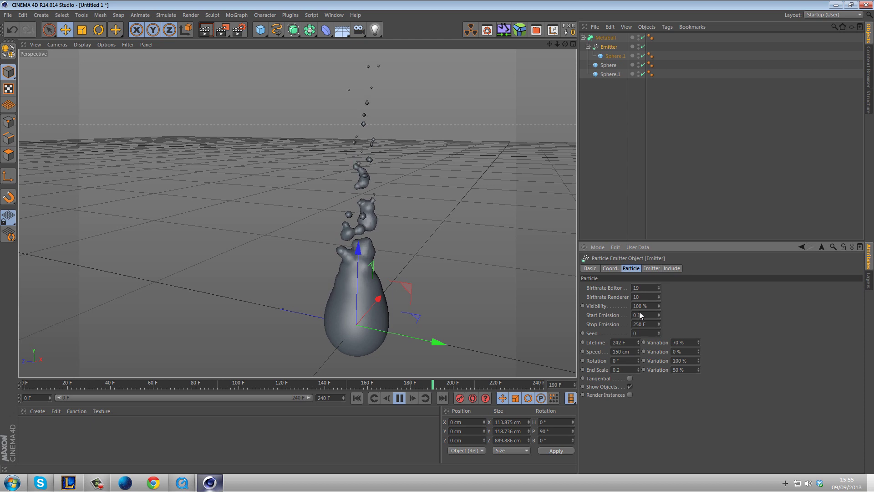
pyautogui.click(359, 397)
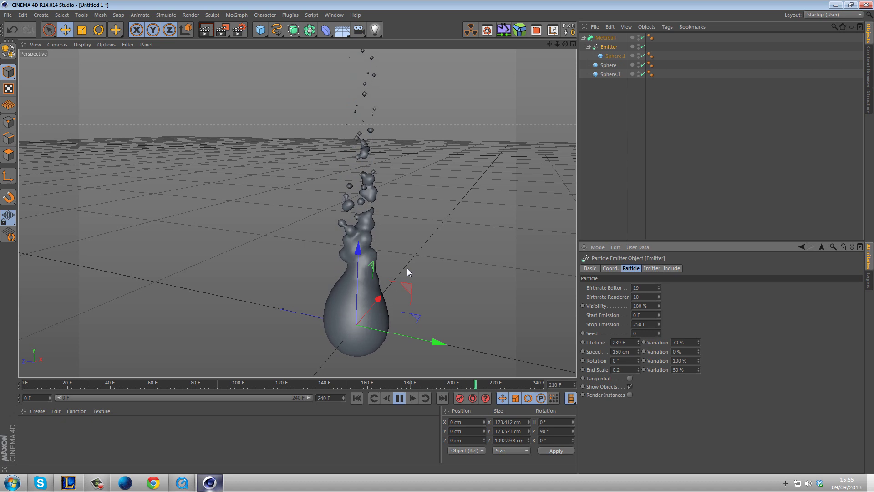
pyautogui.click(658, 286)
pyautogui.click(658, 286)
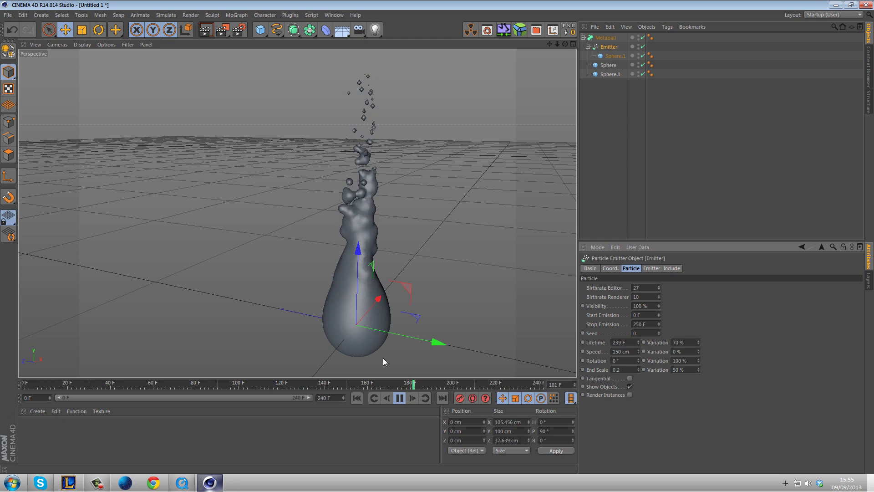
pyautogui.click(698, 340)
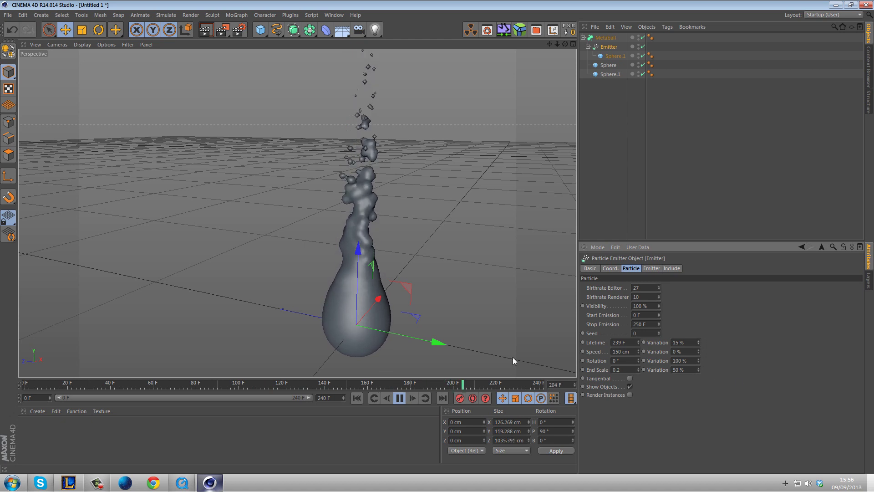
pyautogui.click(357, 398)
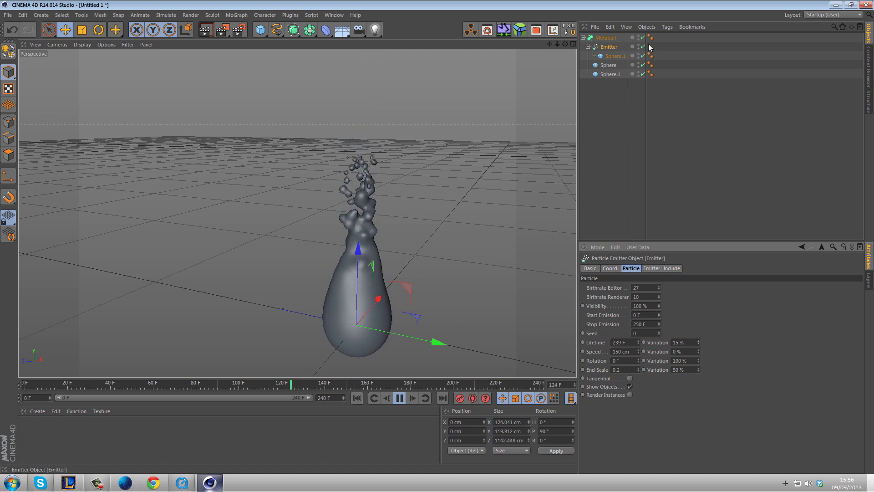
# Set the Metaball's Editor Subdivision to 9 cm and Render Subdivision to 2 cm.
pyautogui.click(605, 37)
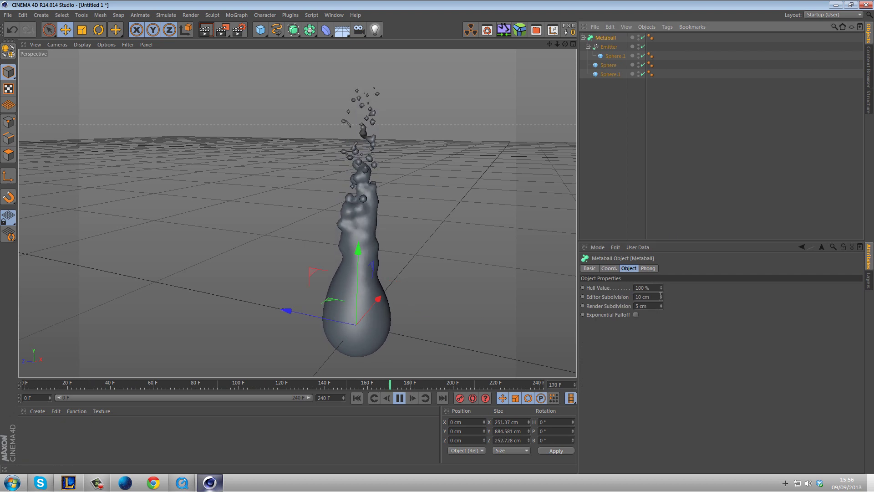
pyautogui.moveTo(661, 298); pyautogui.dragTo(660, 297)
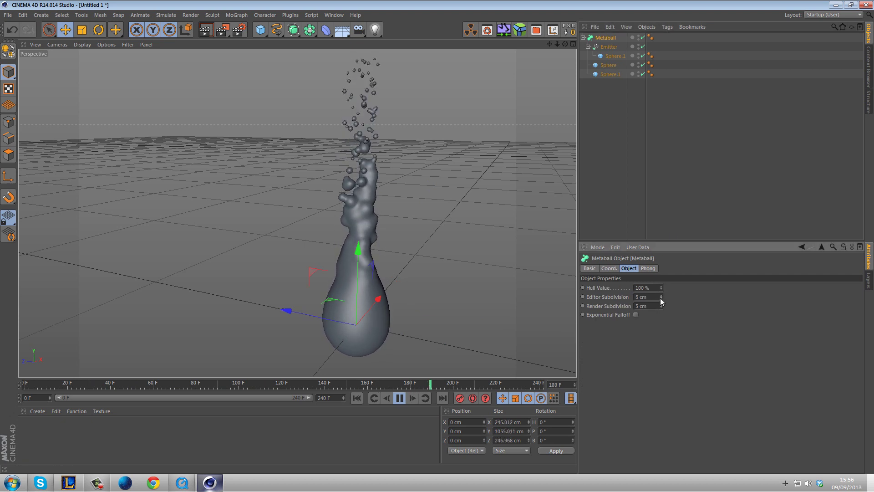
pyautogui.click(661, 298)
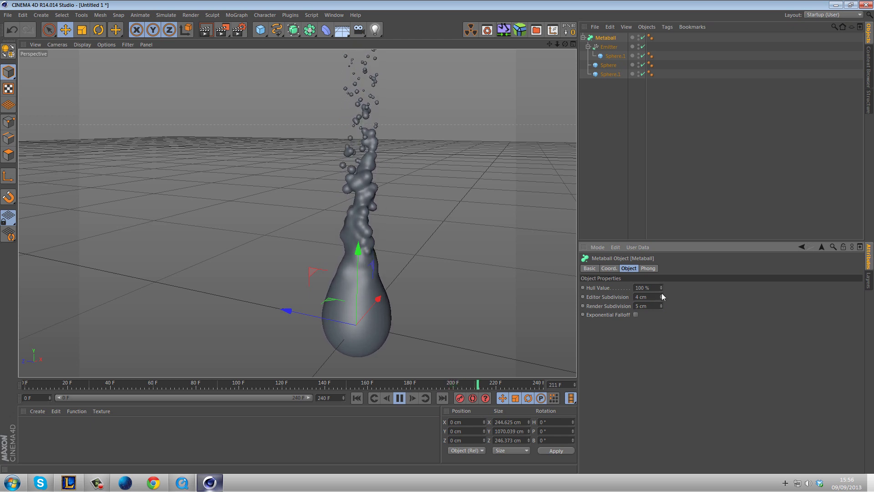
pyautogui.click(415, 398)
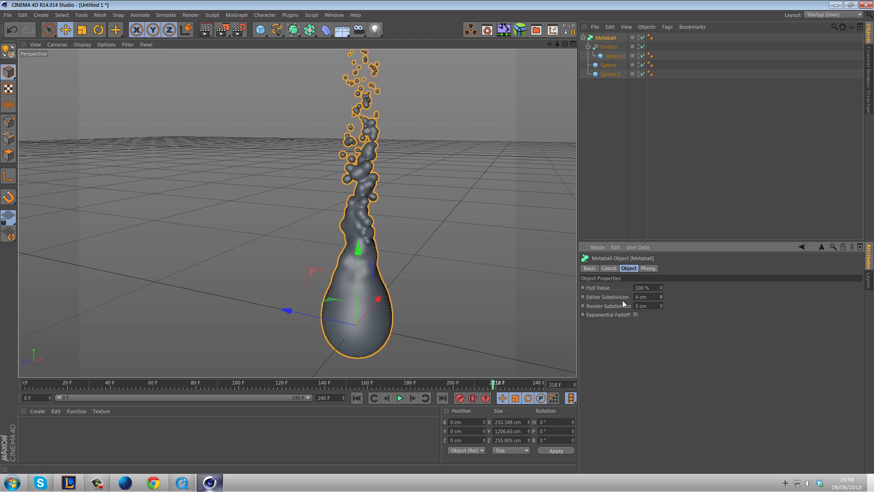
pyautogui.click(661, 294)
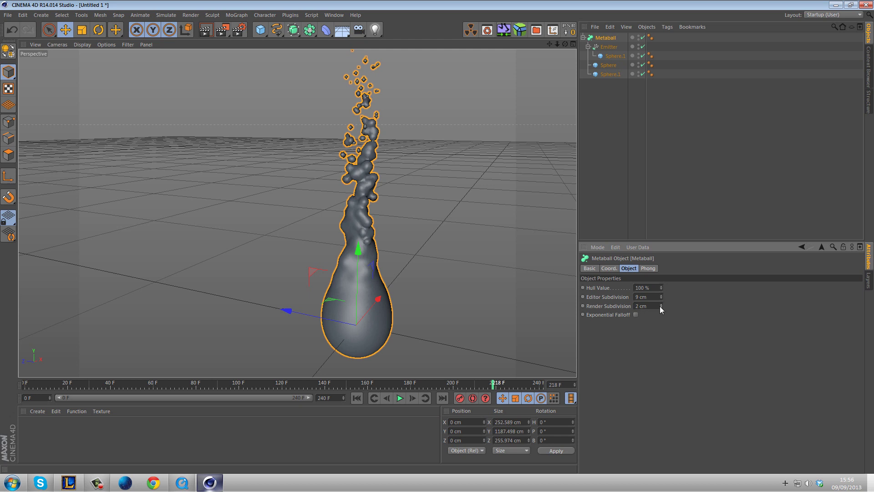
pyautogui.click(607, 169)
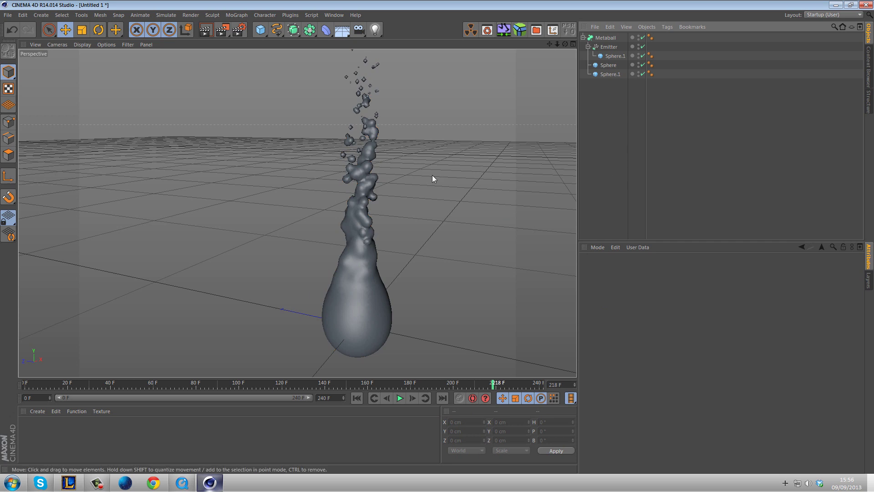
pyautogui.keyDown('alt'); pyautogui.moveTo(441, 235); pyautogui.dragTo(488, 246); pyautogui.keyUp('alt')
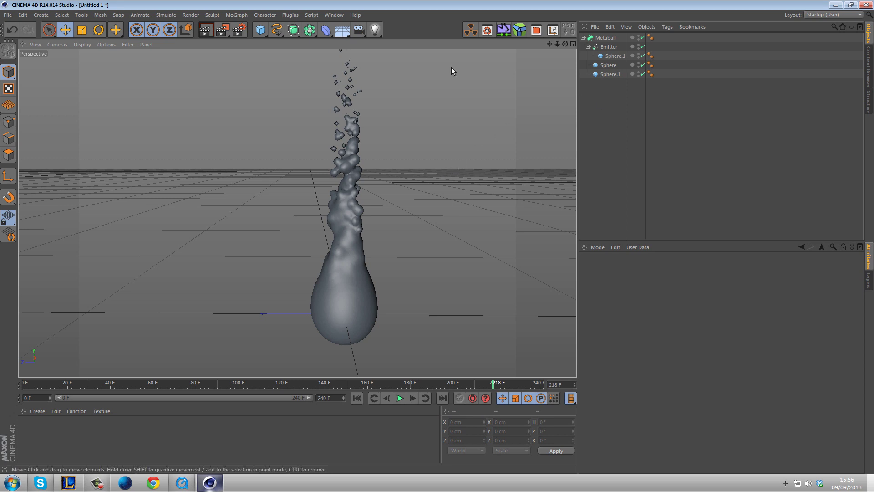
pyautogui.click(168, 14)
pyautogui.moveTo(181, 51)
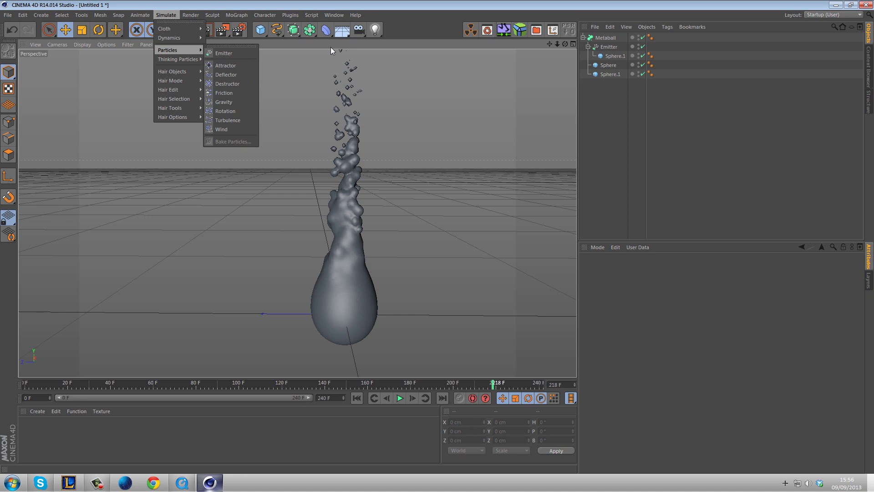
# Add a Wind force and move it sideways along X beside the metaball.
pyautogui.click(241, 129)
pyautogui.keyDown('alt'); pyautogui.moveTo(410, 249); pyautogui.dragTo(348, 277); pyautogui.keyUp('alt')
pyautogui.moveTo(267, 286); pyautogui.dragTo(443, 122)
# Play the animation and rotate the Wind to a -90° heading so bubbles stream sideways.
pyautogui.click(399, 397)
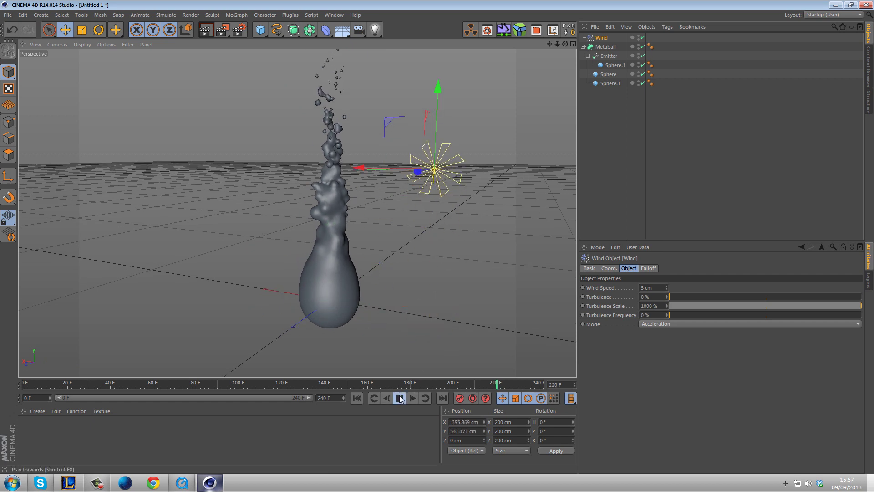
pyautogui.keyDown('alt'); pyautogui.moveTo(430, 249); pyautogui.dragTo(368, 291); pyautogui.keyUp('alt')
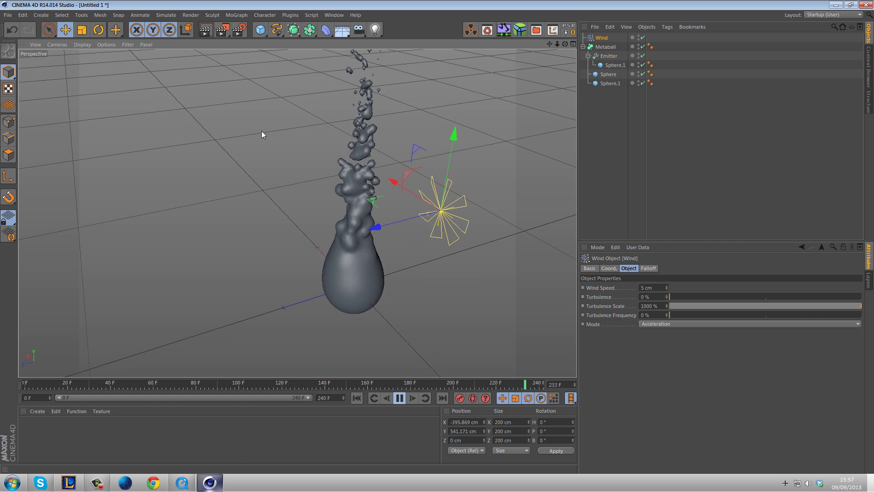
pyautogui.press('r')
pyautogui.moveTo(425, 235); pyautogui.dragTo(390, 202)
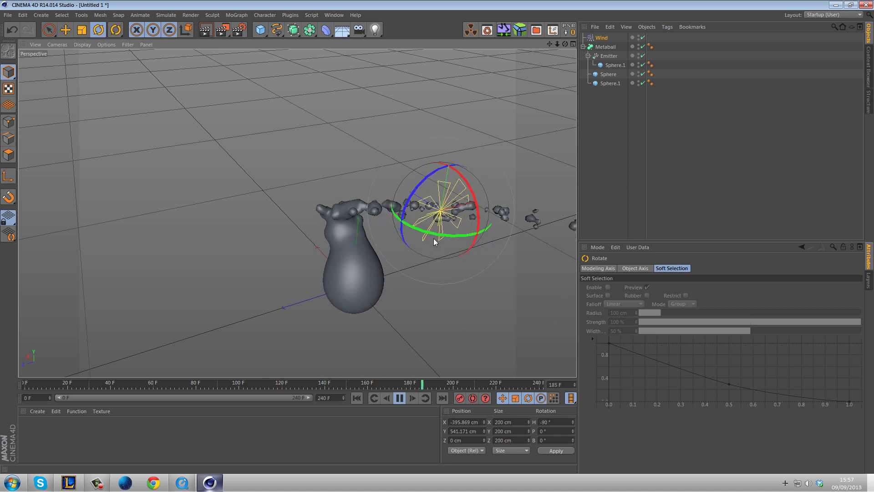
# Stop playback, rewind to frame 0, and raise the Metaball's Editor Subdivision to 18 cm.
pyautogui.keyDown('alt'); pyautogui.moveTo(425, 280); pyautogui.dragTo(494, 255); pyautogui.keyUp('alt')
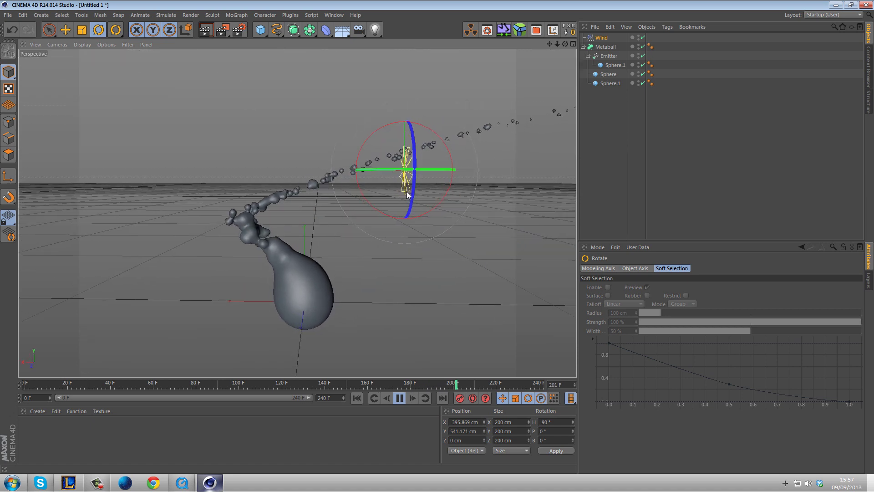
pyautogui.click(400, 397)
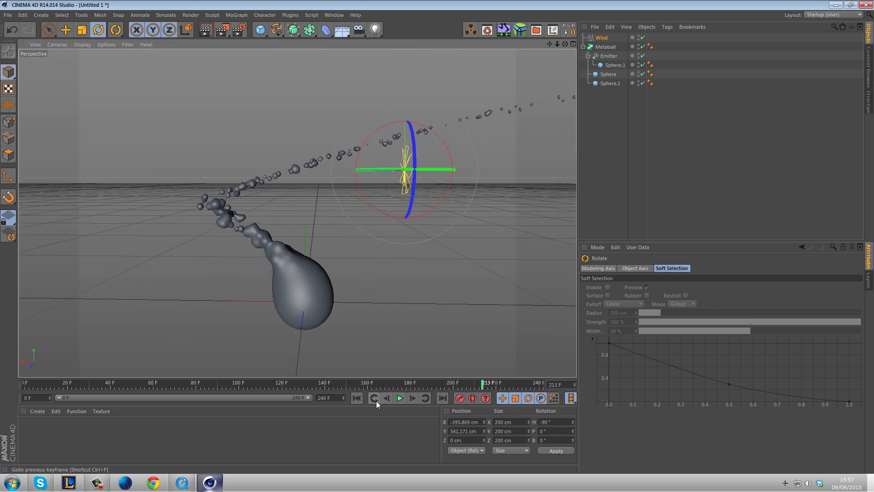
pyautogui.click(603, 47)
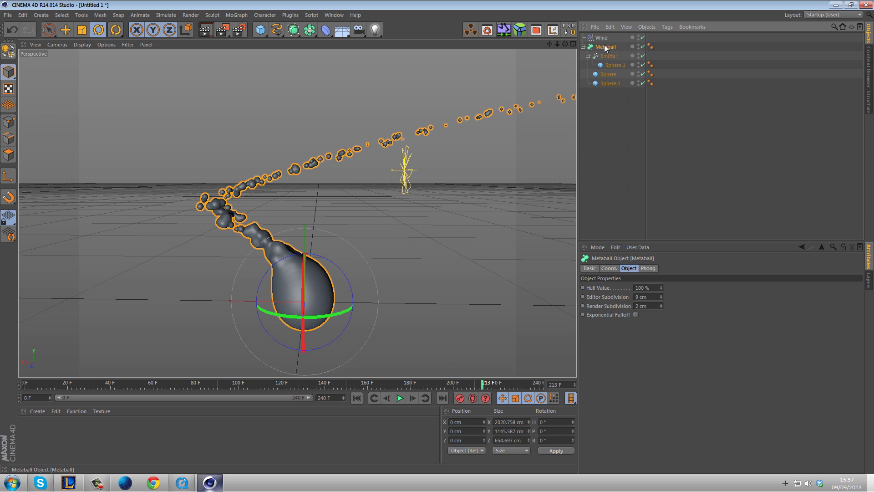
pyautogui.click(356, 397)
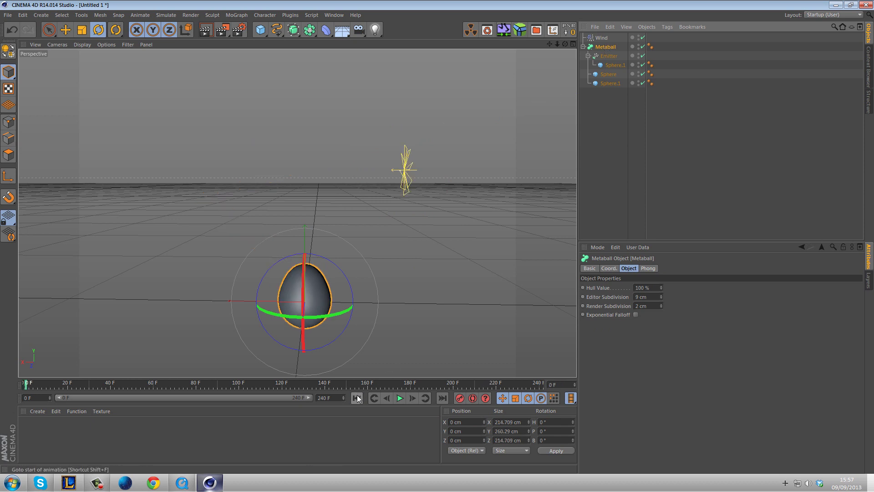
pyautogui.click(661, 295)
pyautogui.click(660, 294)
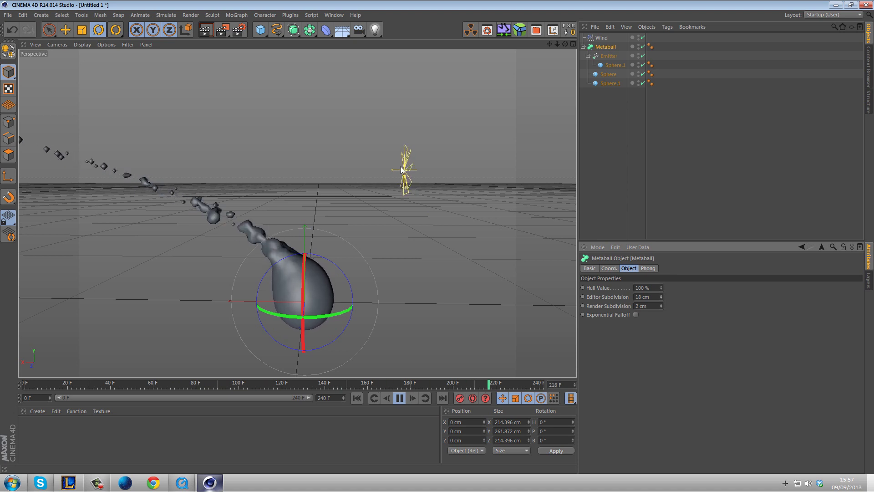
pyautogui.click(616, 137)
pyautogui.keyDown('alt'); pyautogui.moveTo(279, 151); pyautogui.dragTo(320, 168, button='middle'); pyautogui.keyUp('alt')
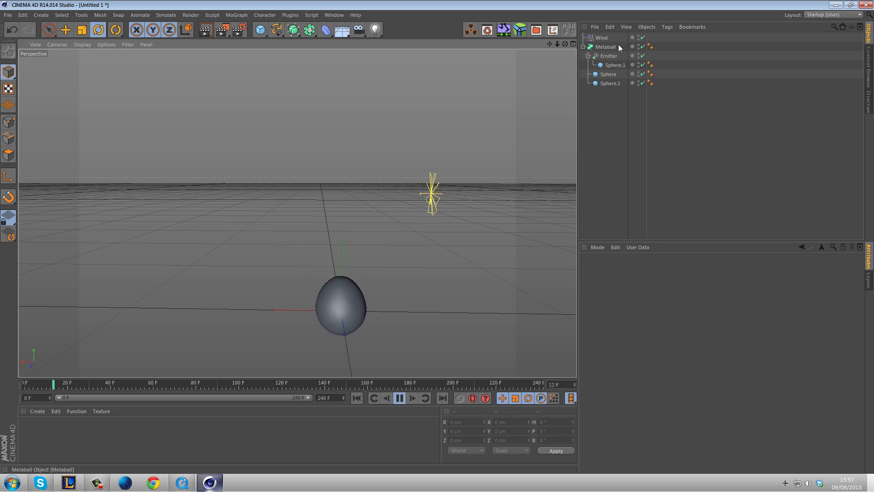
# Give the Wind 16.63 % turbulence and a 0.5 cm wind speed, replaying the animation.
pyautogui.click(601, 39)
pyautogui.moveTo(681, 295)
pyautogui.mouseDown()
pyautogui.moveTo(702, 296)
pyautogui.moveTo(669, 290)
pyautogui.mouseUp()
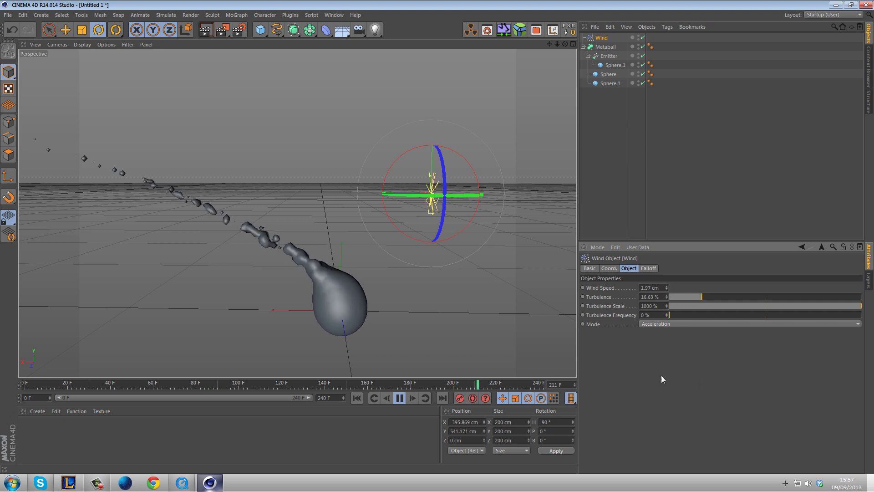
pyautogui.click(358, 398)
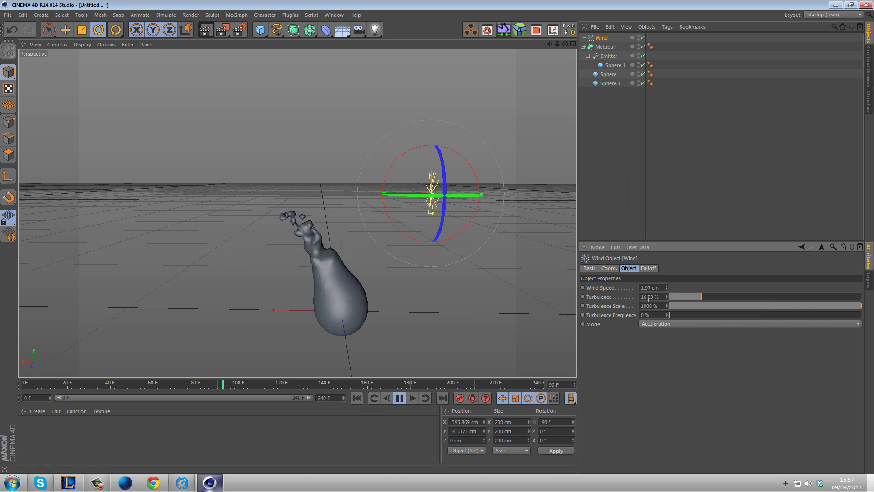
pyautogui.write('0.5')
pyautogui.press('Return')
pyautogui.click(356, 398)
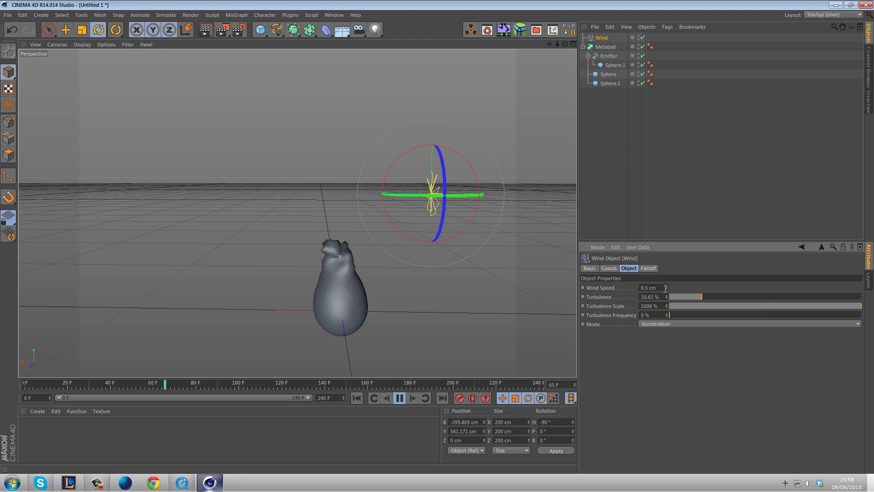
# Set the Wind's turbulence frequency to 5.54 % and replay to watch the gentle wobble.
pyautogui.click(680, 312)
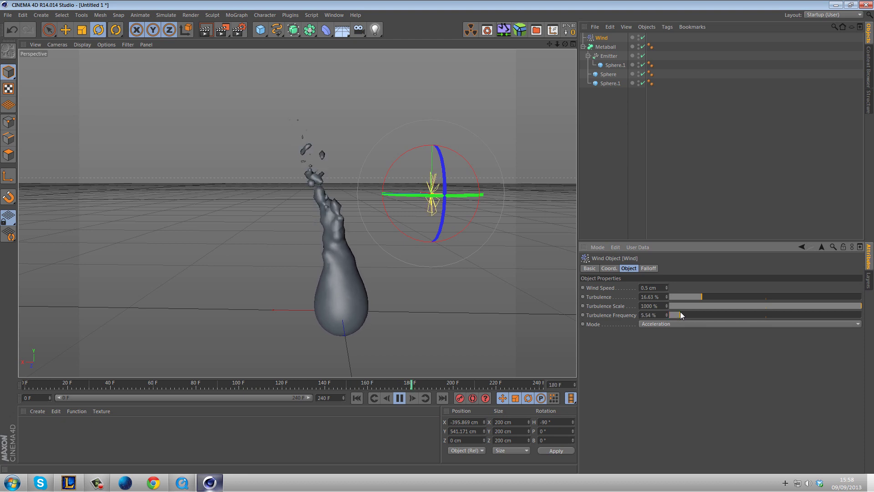
pyautogui.click(360, 400)
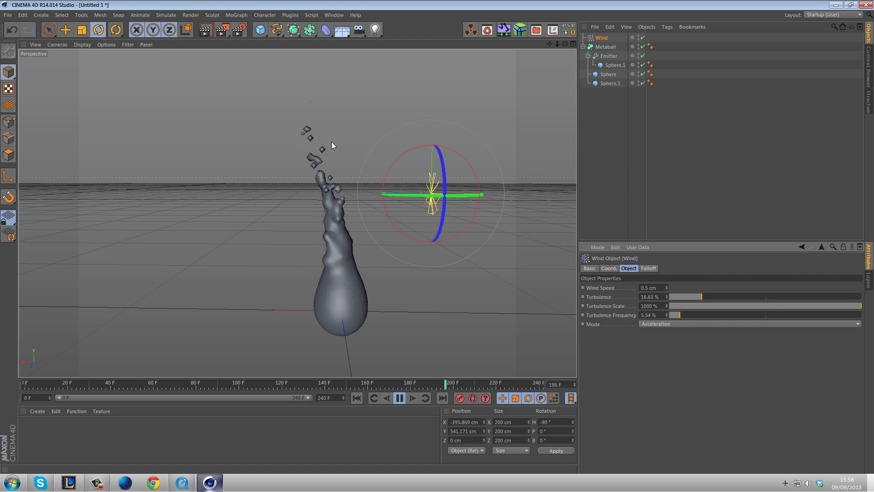
pyautogui.keyDown('alt'); pyautogui.moveTo(400, 138); pyautogui.dragTo(302, 181); pyautogui.keyUp('alt')
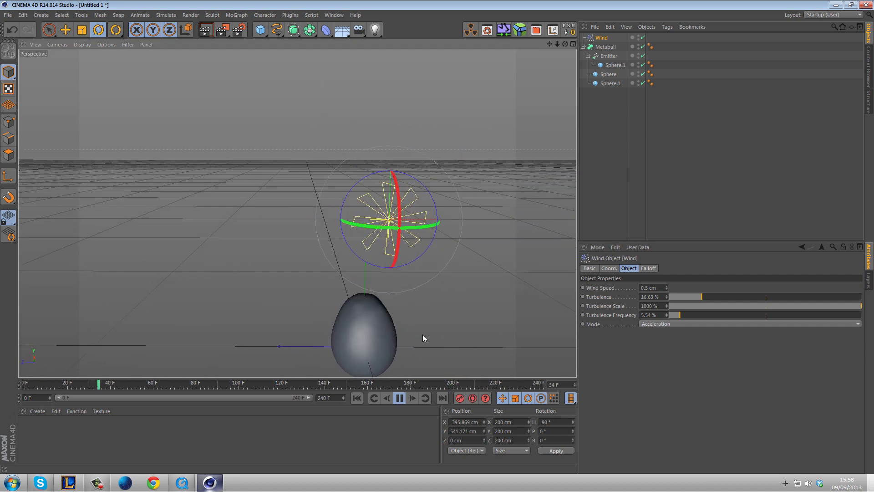
pyautogui.keyDown('alt'); pyautogui.moveTo(422, 332); pyautogui.dragTo(397, 296, button='right'); pyautogui.keyUp('alt')
pyautogui.click(568, 190)
pyautogui.click(399, 398)
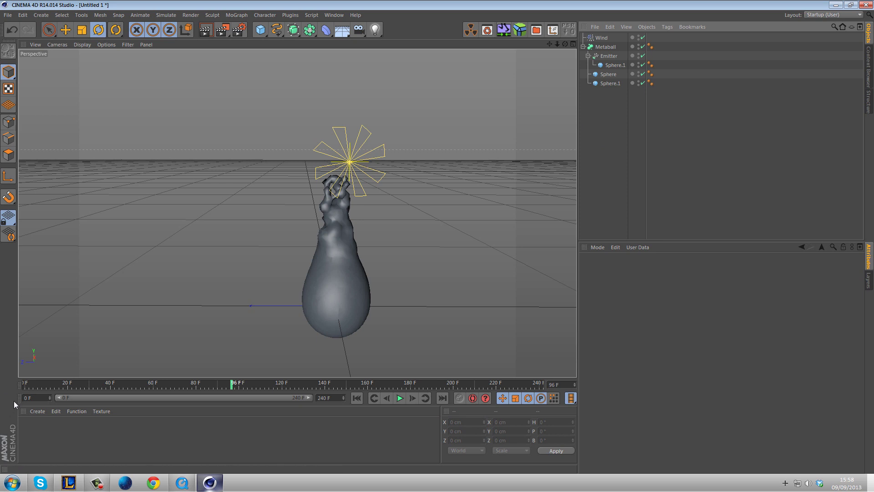
# Create material Mat, apply it to the metaball, and give its Color a 2D - V Gradient.
pyautogui.doubleClick(63, 438)
pyautogui.moveTo(28, 430); pyautogui.dragTo(350, 271)
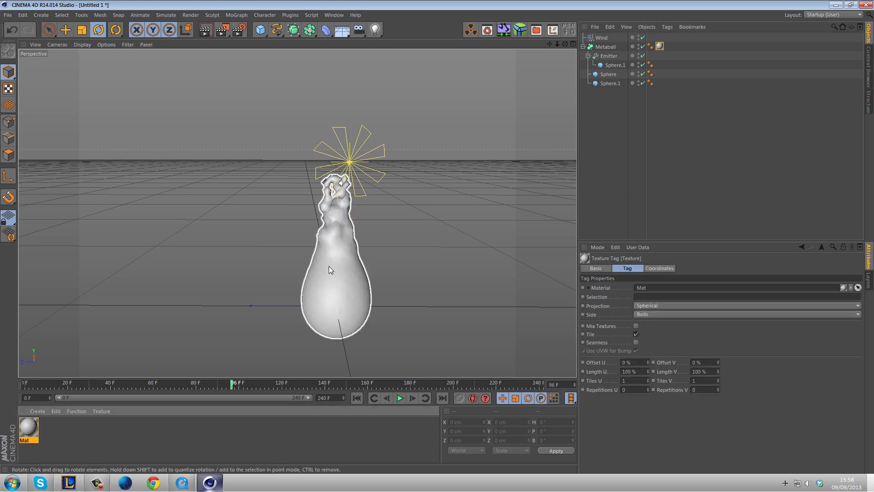
pyautogui.doubleClick(23, 429)
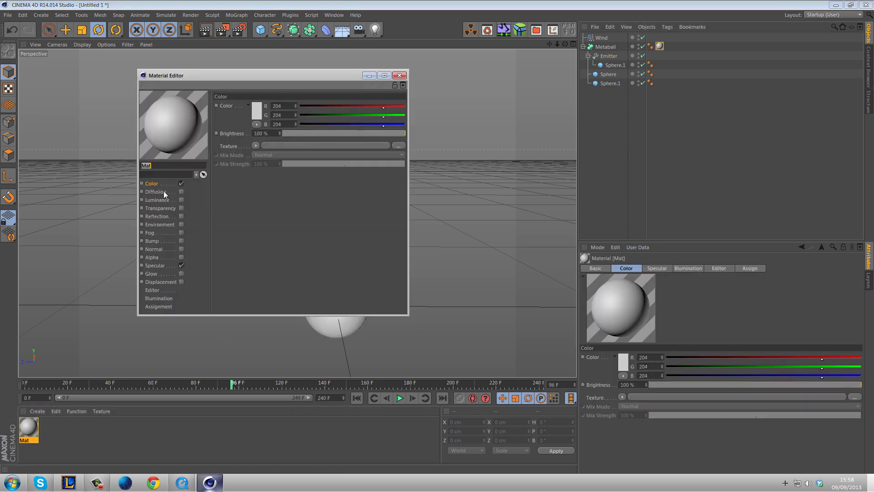
pyautogui.click(254, 146)
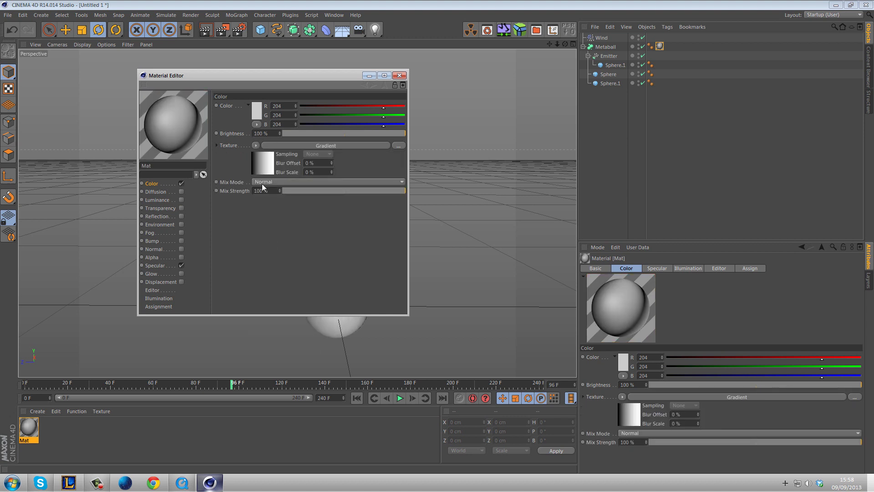
pyautogui.click(263, 164)
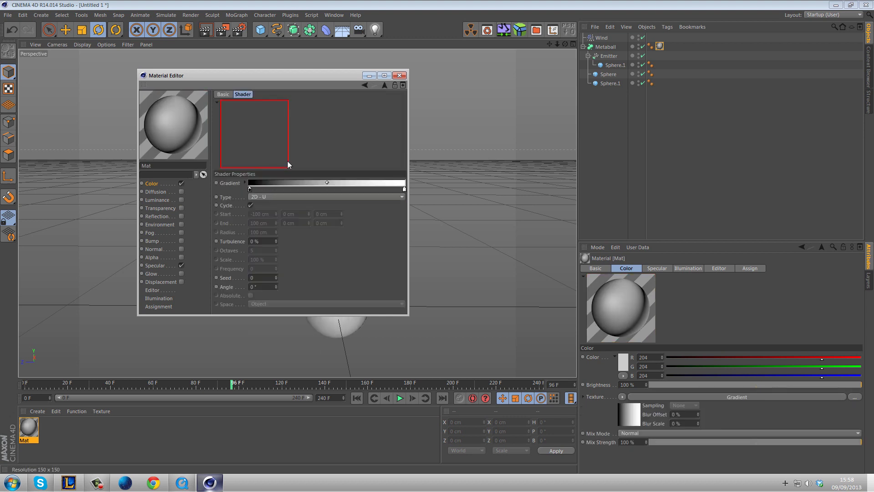
pyautogui.click(264, 197)
pyautogui.click(268, 213)
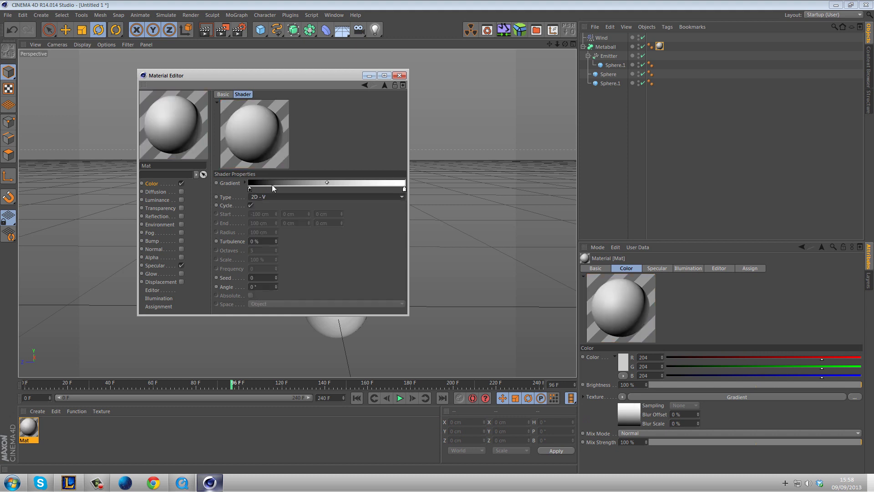
# Color the gradient's first knot magenta and its end knot saturated pink.
pyautogui.moveTo(265, 78); pyautogui.dragTo(612, 115)
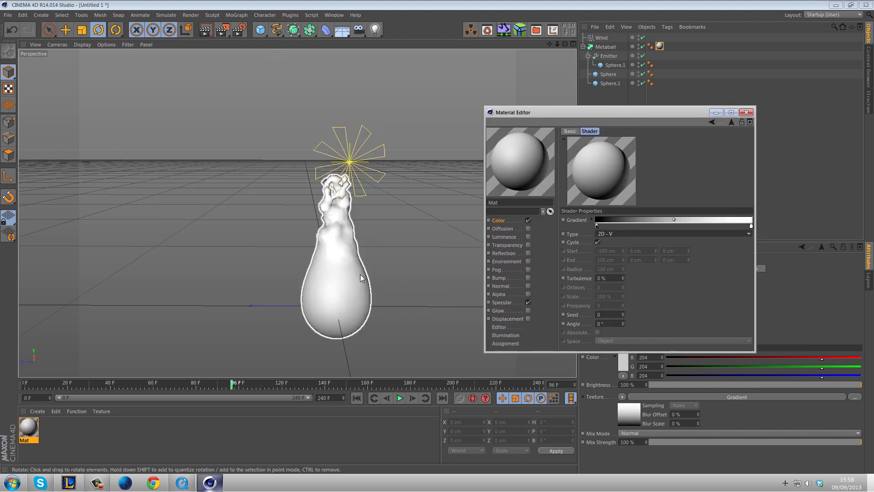
pyautogui.doubleClick(596, 226)
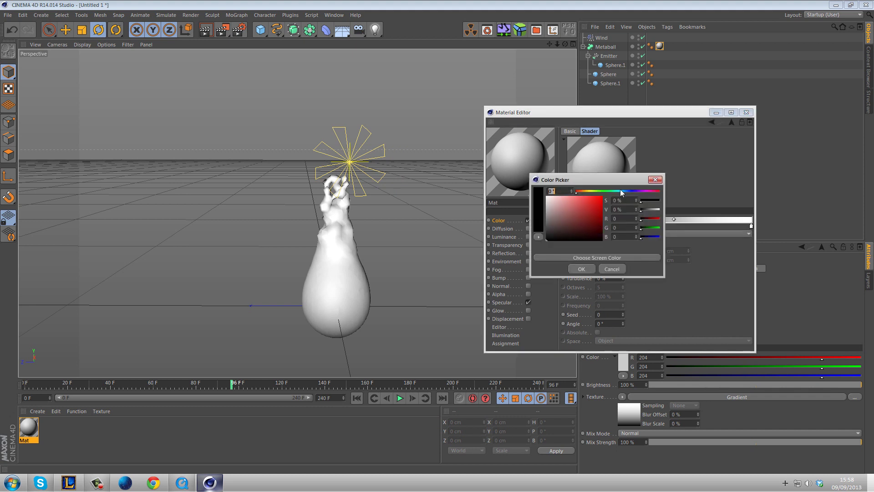
pyautogui.click(648, 191)
pyautogui.click(580, 206)
pyautogui.click(582, 269)
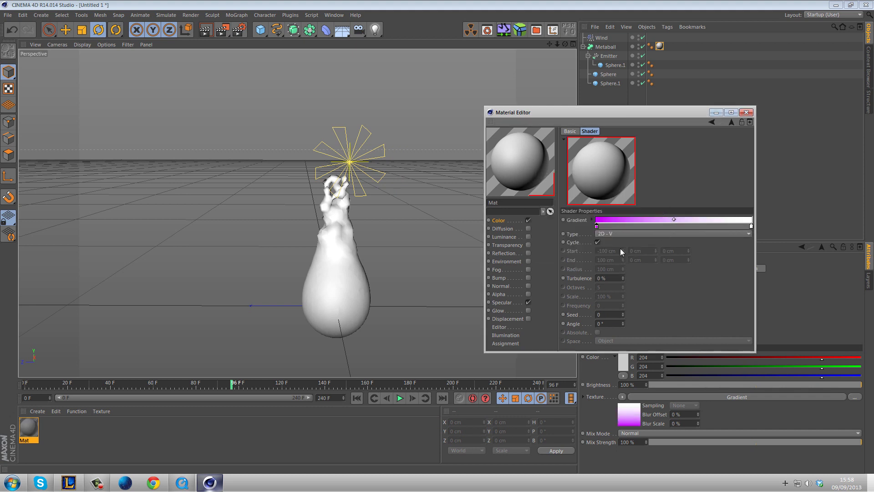
pyautogui.doubleClick(751, 226)
pyautogui.click(803, 192)
pyautogui.click(755, 197)
pyautogui.click(734, 269)
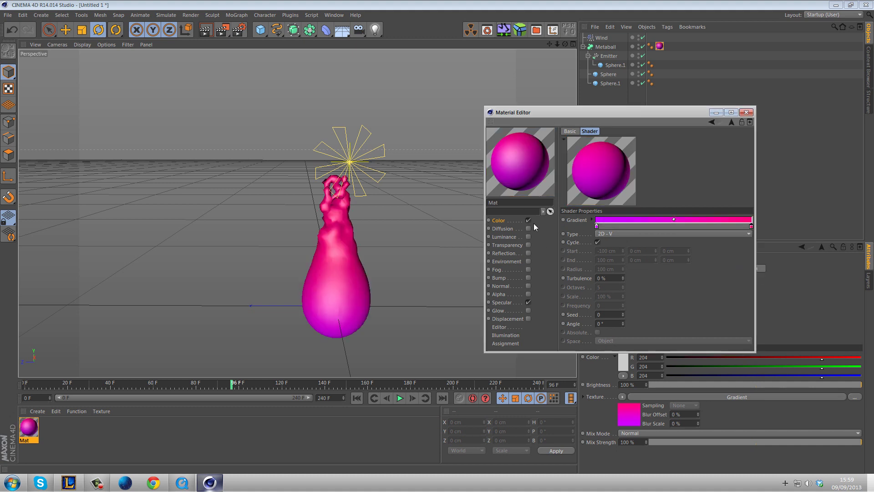
pyautogui.click(500, 220)
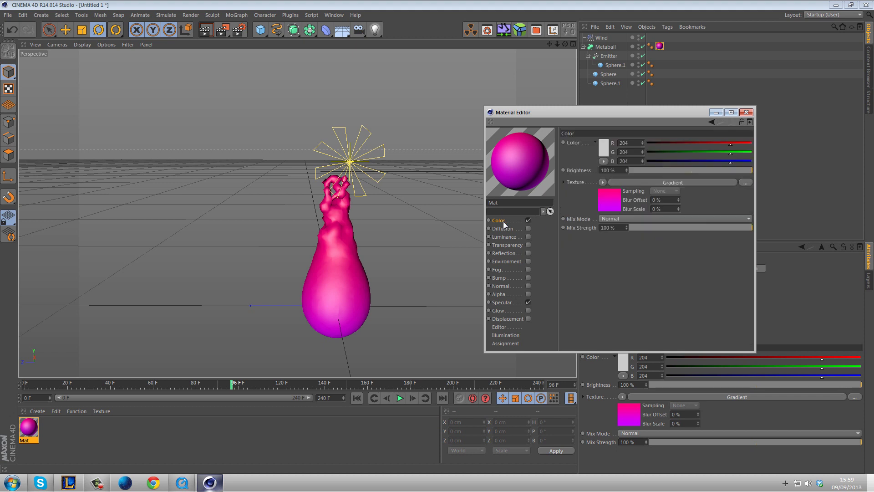
# Copy the Color gradient into Mat's newly enabled Luminance channel and render the viewport.
pyautogui.click(602, 182)
pyautogui.click(574, 225)
pyautogui.click(529, 236)
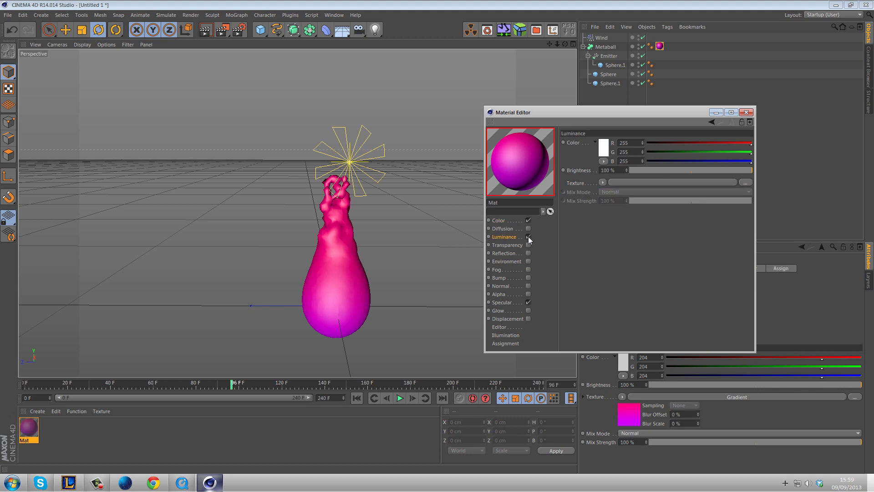
pyautogui.click(603, 182)
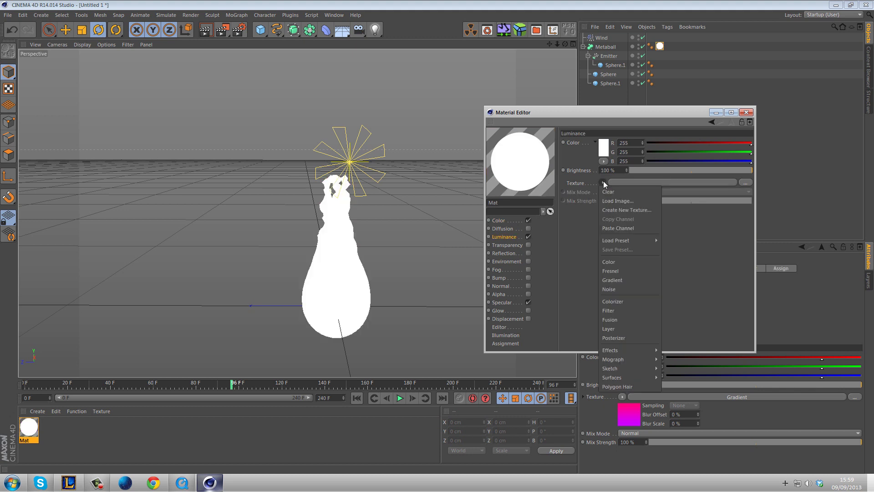
pyautogui.click(621, 229)
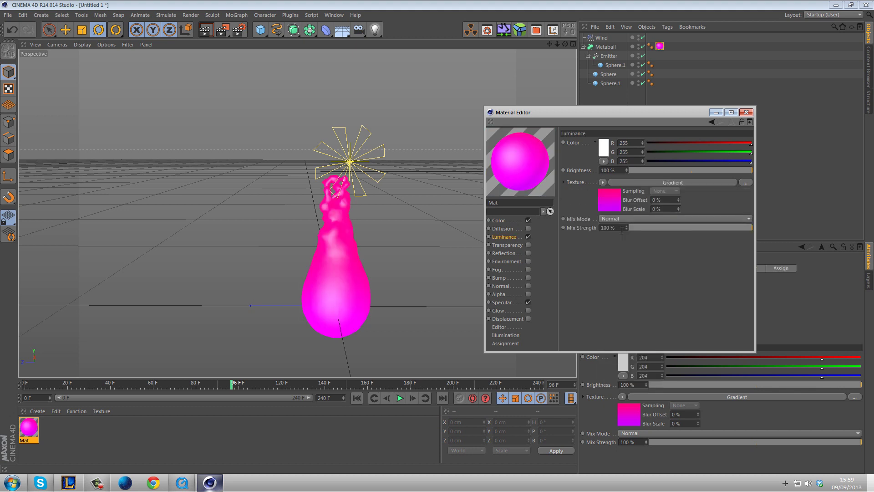
pyautogui.click(205, 31)
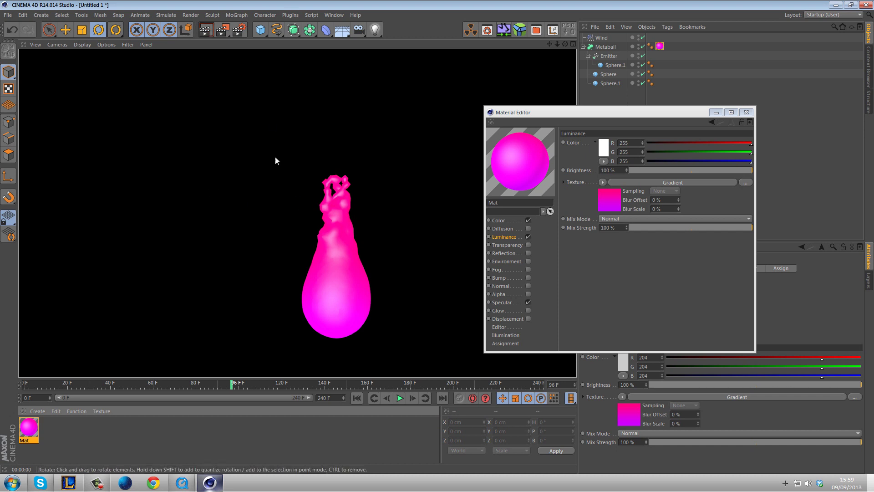
# Render the pink metaball to the Picture Viewer at 800x600, then close it and the Material Editor.
pyautogui.click(222, 30)
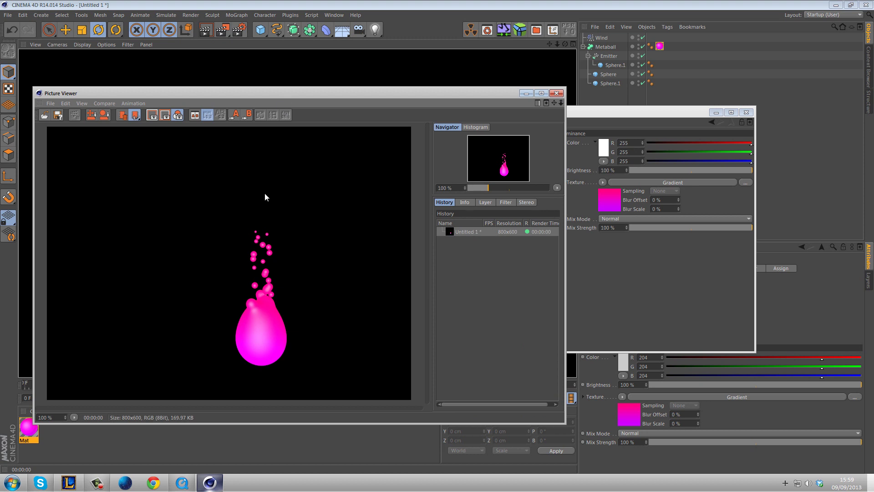
pyautogui.moveTo(304, 93); pyautogui.dragTo(348, 90)
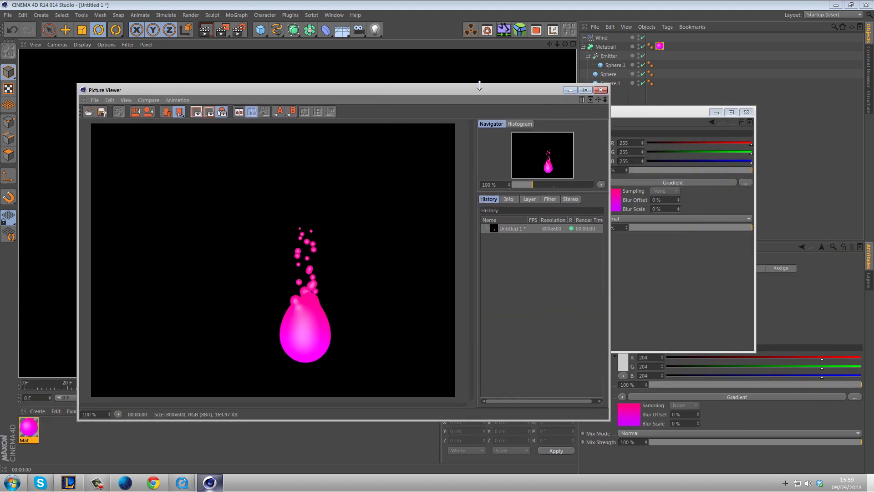
pyautogui.click(601, 90)
pyautogui.click(745, 112)
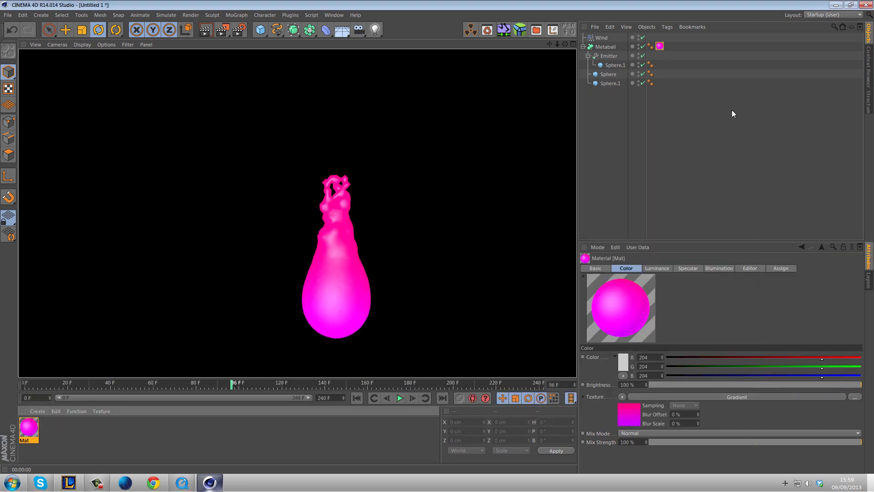
# Lower the Metaball's Editor Subdivision to 9 cm, raise Sphere.1's radius to 15 cm, and render.
pyautogui.click(607, 48)
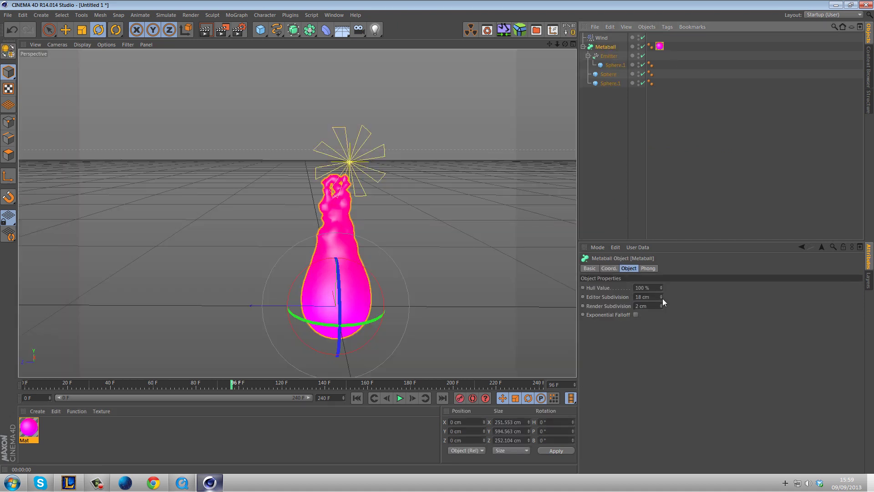
pyautogui.click(661, 298)
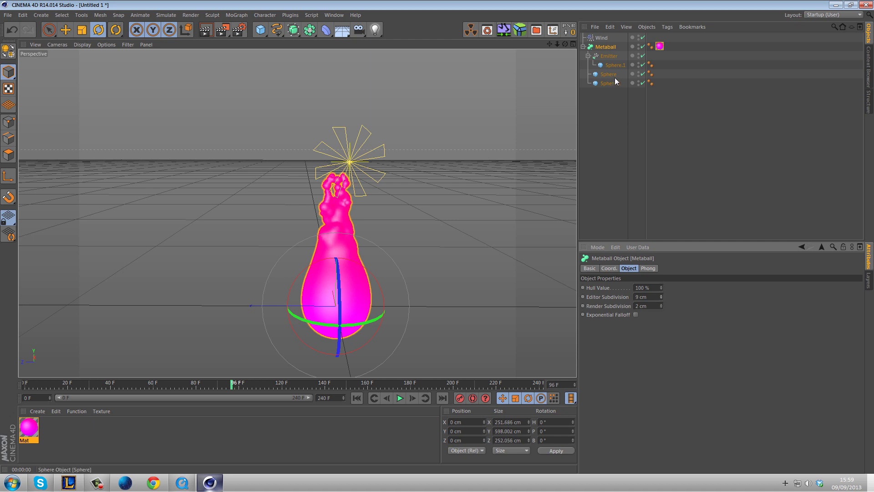
pyautogui.click(612, 65)
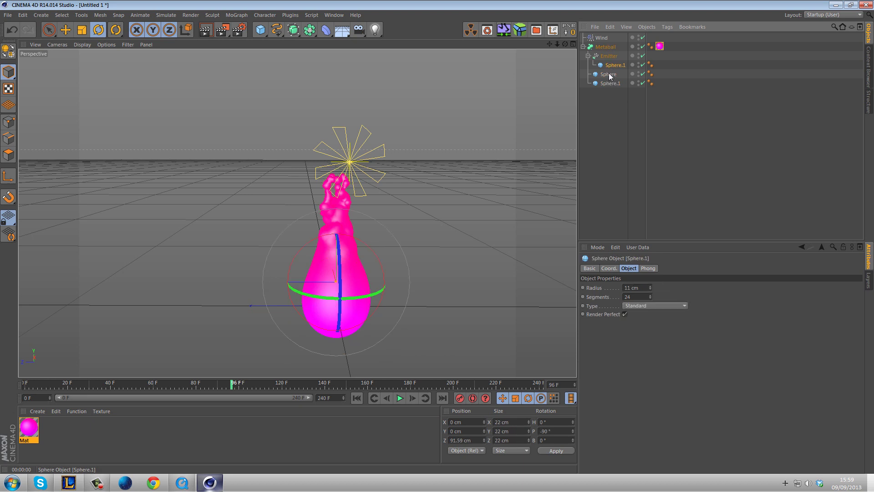
pyautogui.click(650, 287)
pyautogui.click(650, 286)
pyautogui.click(649, 286)
pyautogui.click(650, 286)
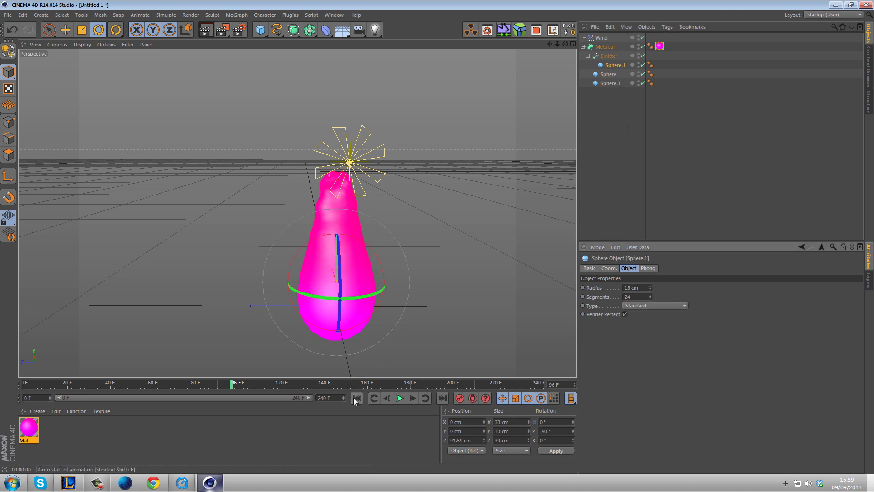
pyautogui.click(223, 29)
pyautogui.click(222, 29)
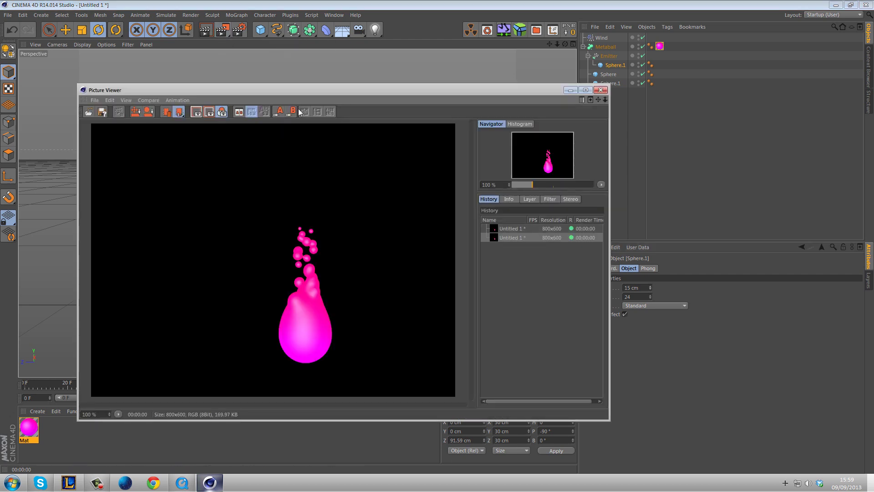
pyautogui.click(601, 90)
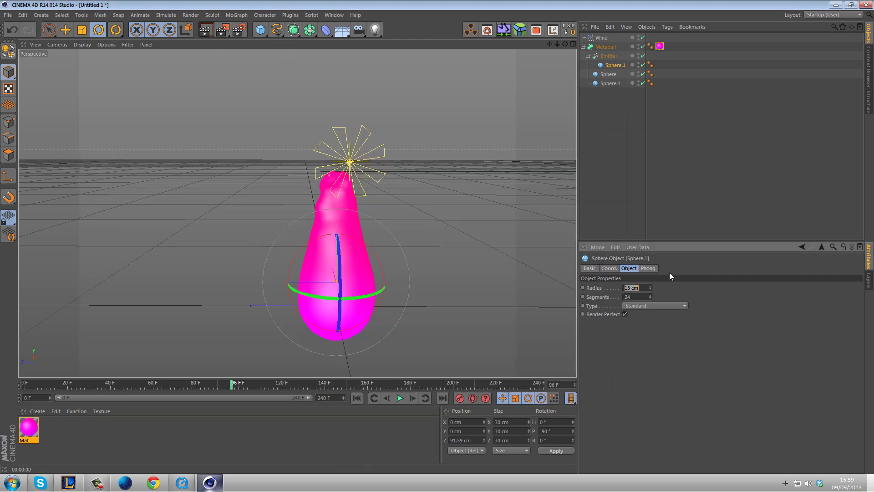
# Raise Sphere.1's radius to 20 cm, then render and play to view the fuller bubble trail.
pyautogui.moveTo(650, 289); pyautogui.dragTo(650, 279)
pyautogui.click(222, 30)
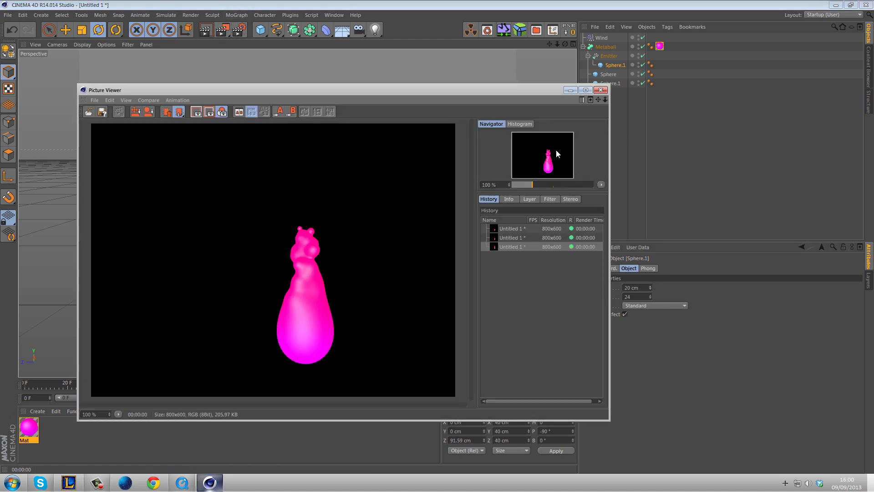
pyautogui.click(600, 90)
pyautogui.click(399, 397)
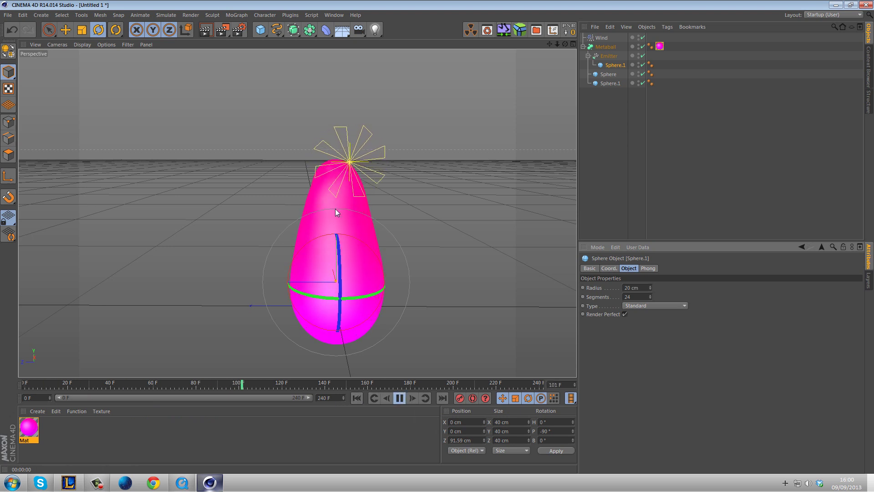
pyautogui.click(223, 30)
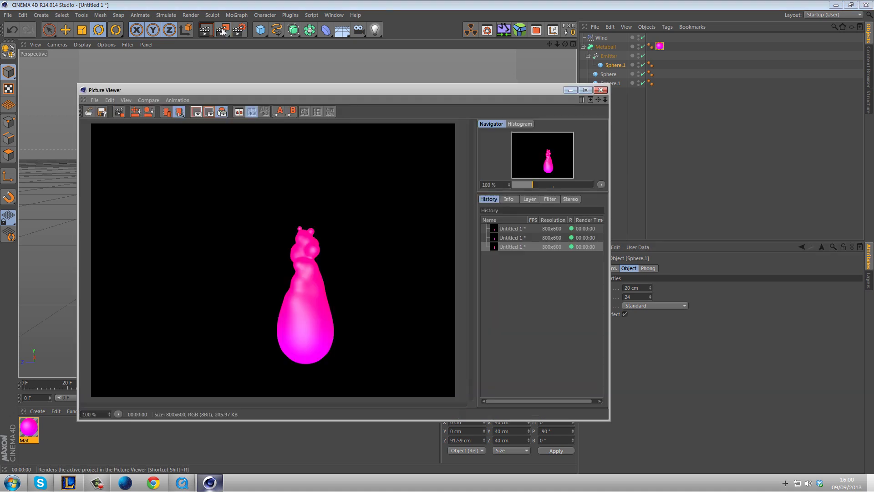
pyautogui.click(223, 30)
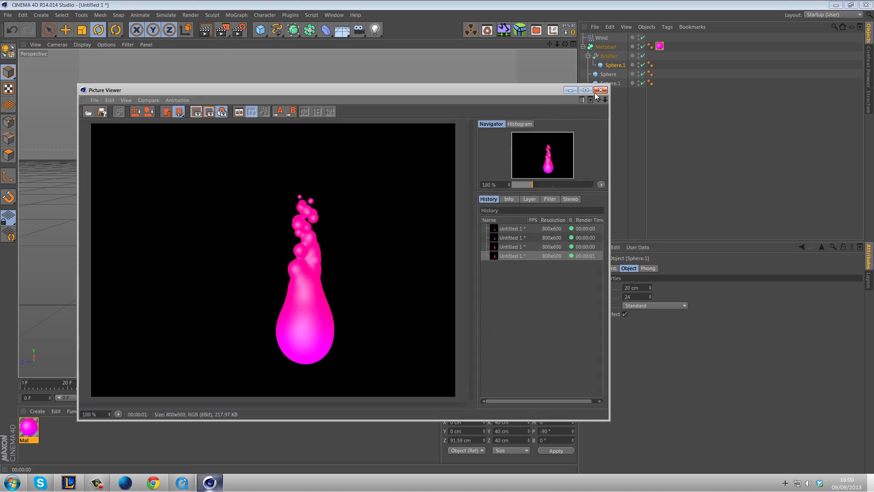
pyautogui.click(597, 90)
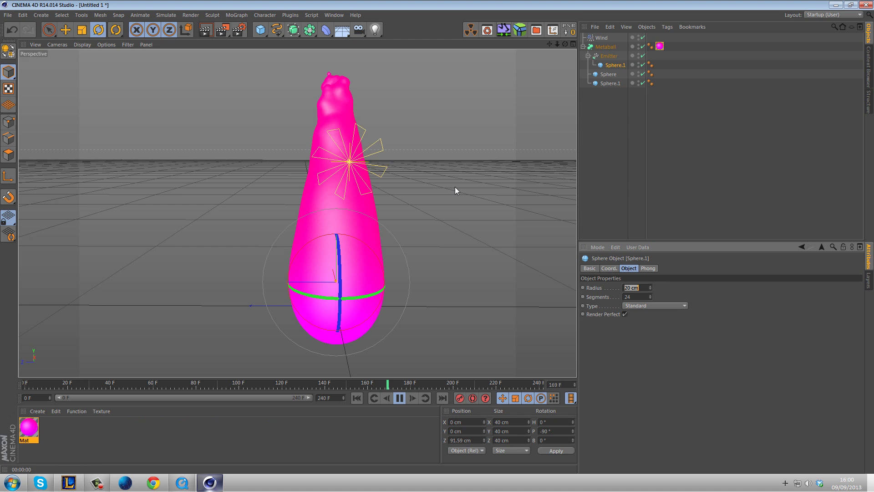
# Rewind and lower the Metaball's Editor Subdivision to 2 cm, playing to check the shape.
pyautogui.click(400, 398)
pyautogui.click(357, 398)
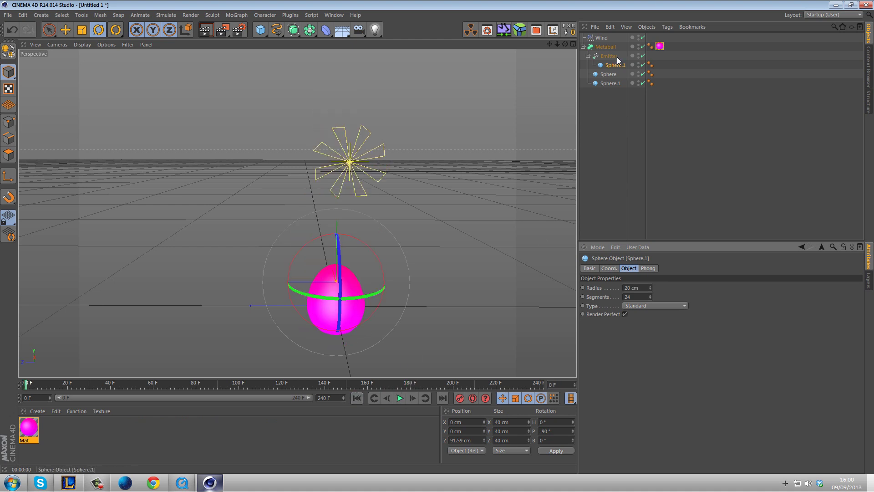
pyautogui.click(605, 47)
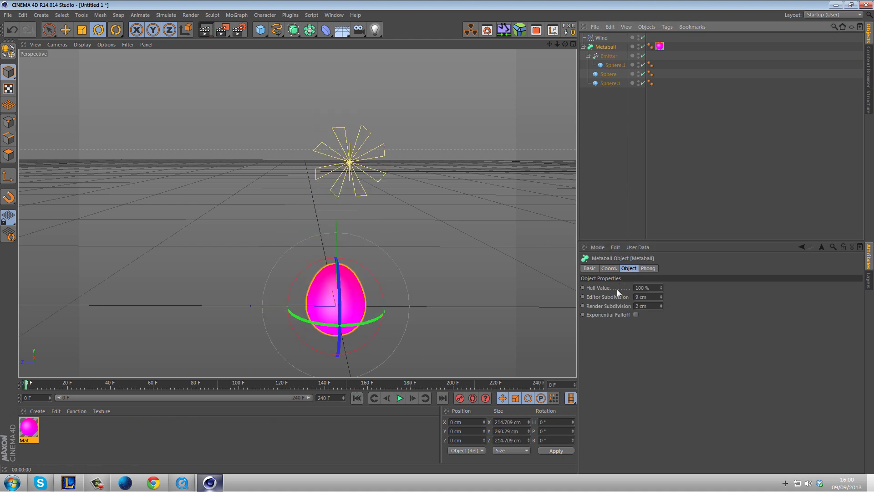
pyautogui.click(661, 297)
pyautogui.click(662, 298)
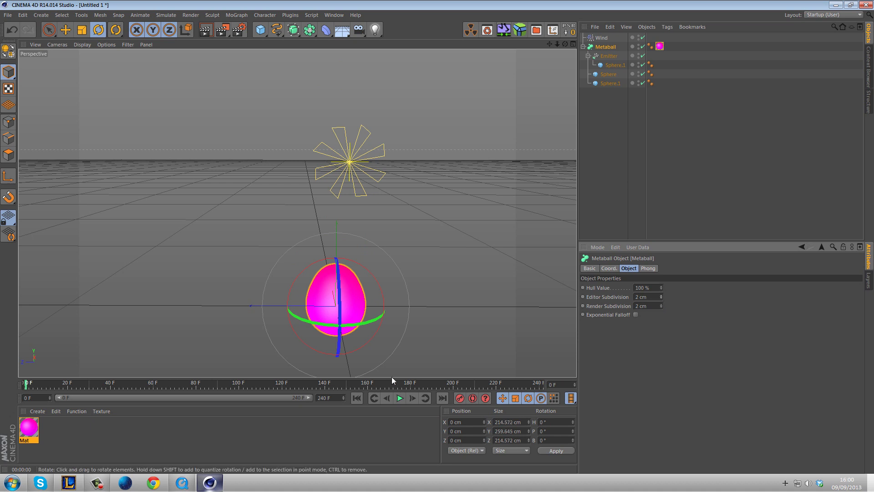
pyautogui.click(399, 397)
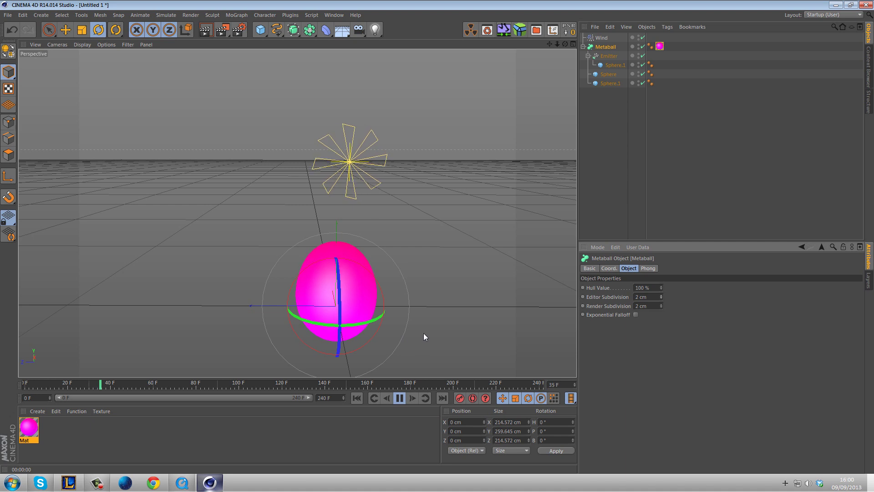
pyautogui.click(403, 398)
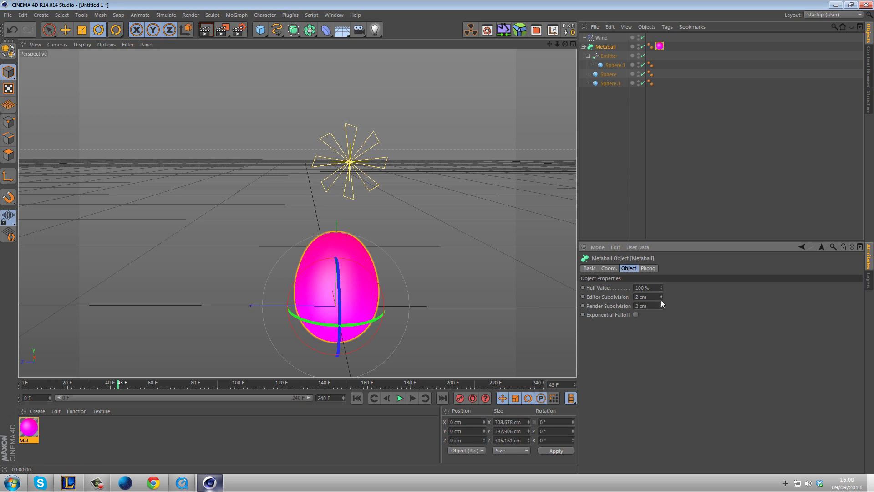
# Set the Editor Subdivision to 5 cm, render a preview, and rewind to frame 0.
pyautogui.click(660, 295)
pyautogui.click(403, 397)
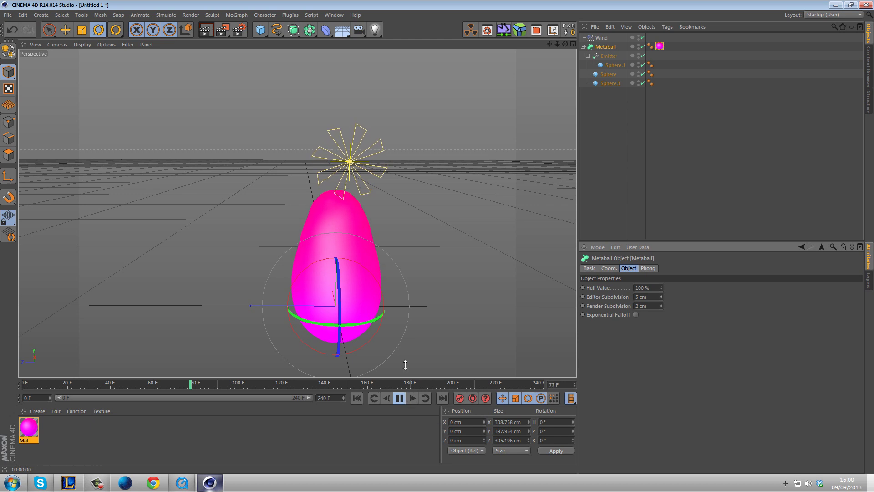
pyautogui.click(222, 30)
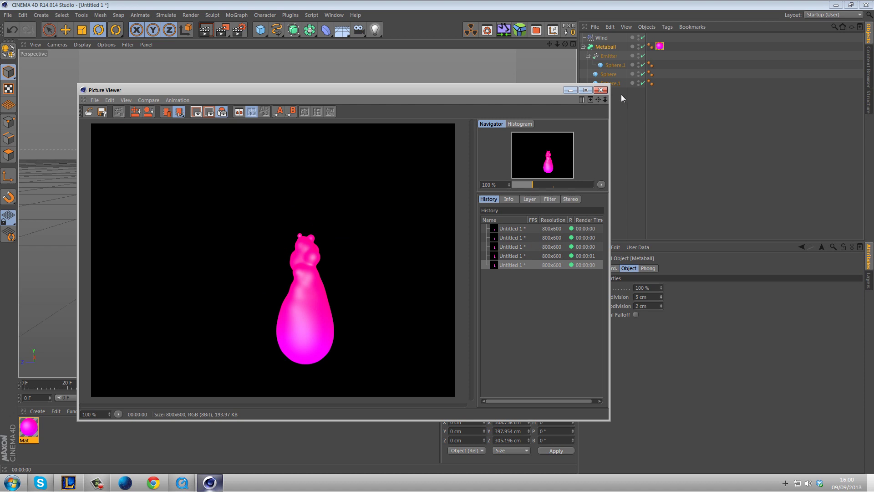
pyautogui.click(601, 90)
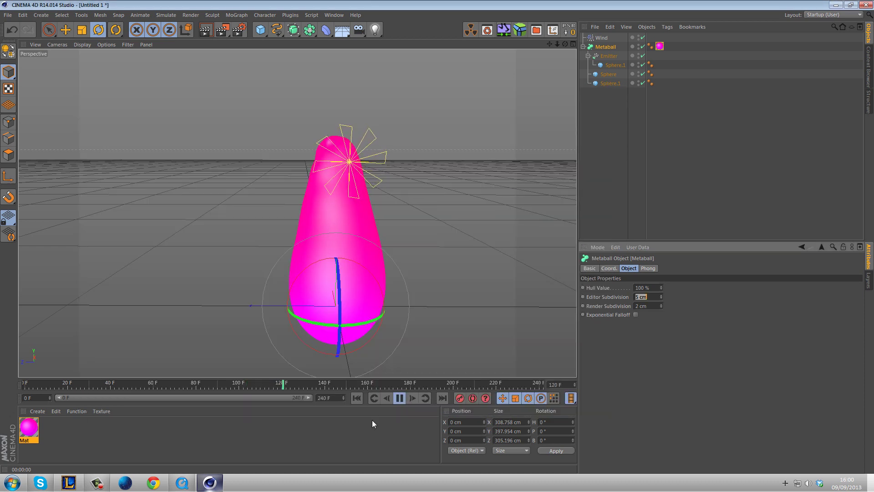
pyautogui.click(398, 398)
pyautogui.click(356, 398)
pyautogui.keyDown('alt'); pyautogui.moveTo(301, 233); pyautogui.dragTo(332, 242); pyautogui.keyUp('alt')
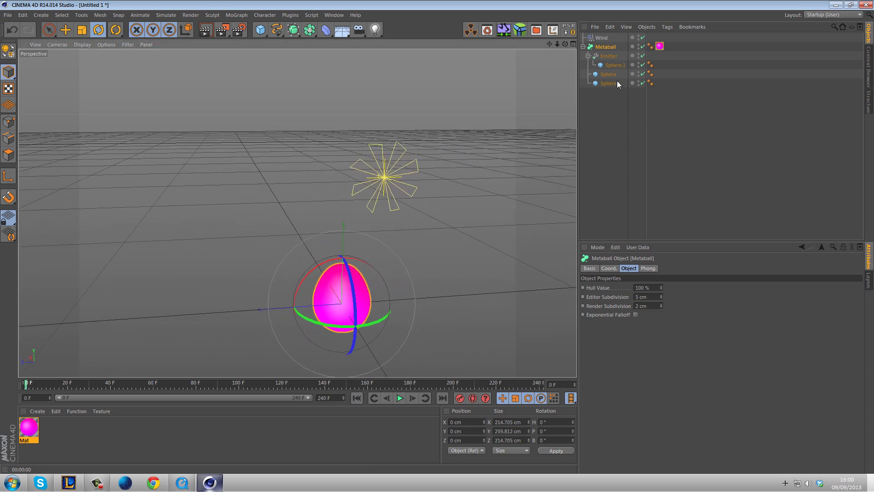
# Inspect the Emitter's attributes, then play and pause at frame 119 on the tall blob.
pyautogui.click(609, 56)
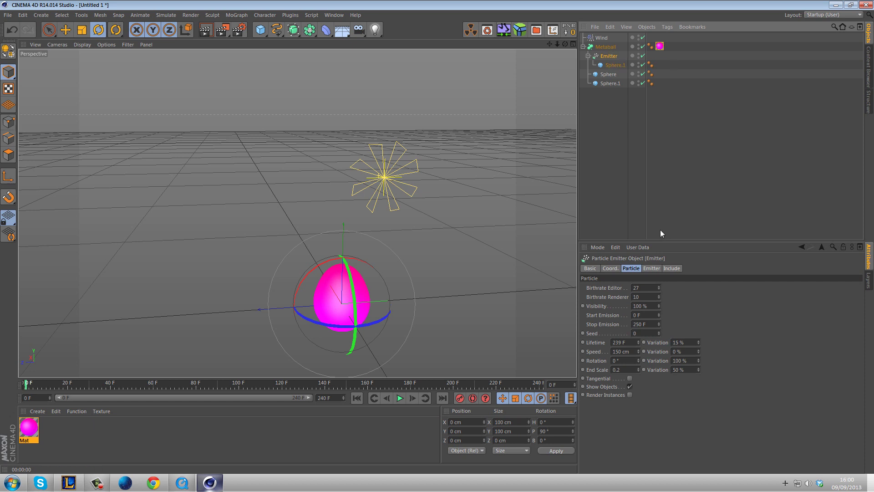
pyautogui.click(628, 150)
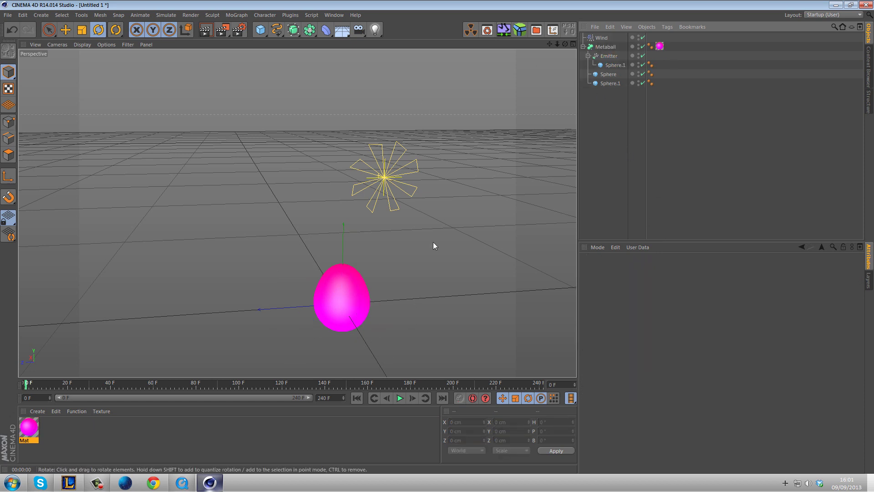
pyautogui.keyDown('alt'); pyautogui.moveTo(429, 217); pyautogui.dragTo(384, 244); pyautogui.keyUp('alt')
pyautogui.click(400, 397)
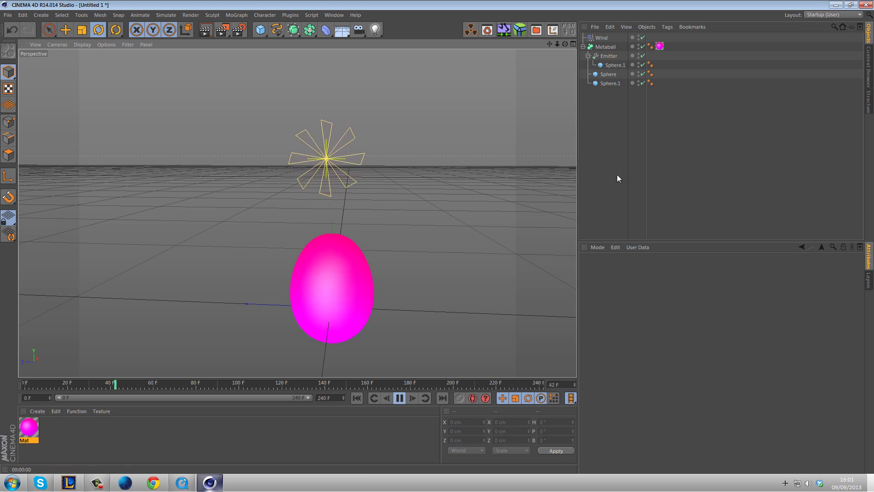
pyautogui.click(400, 397)
pyautogui.keyDown('alt'); pyautogui.moveTo(414, 315); pyautogui.dragTo(408, 288); pyautogui.keyUp('alt')
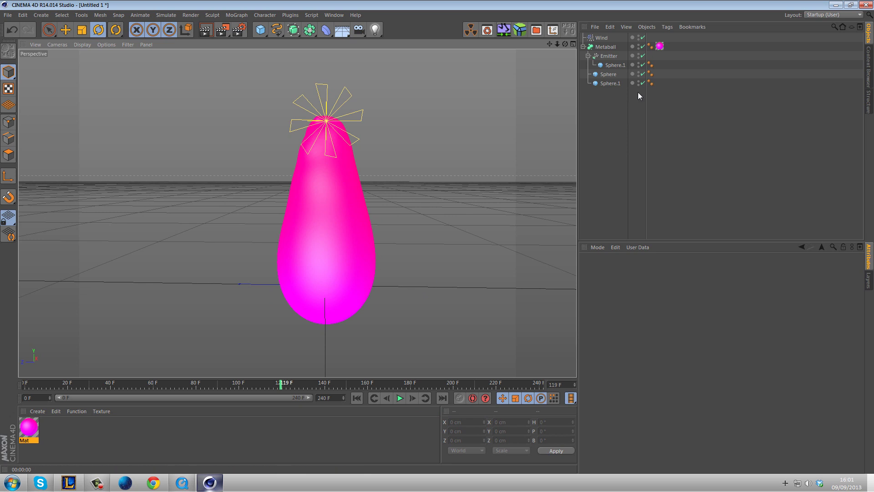
# Add a Sky object and apply a new material, Mat.1, to it.
pyautogui.click(342, 30)
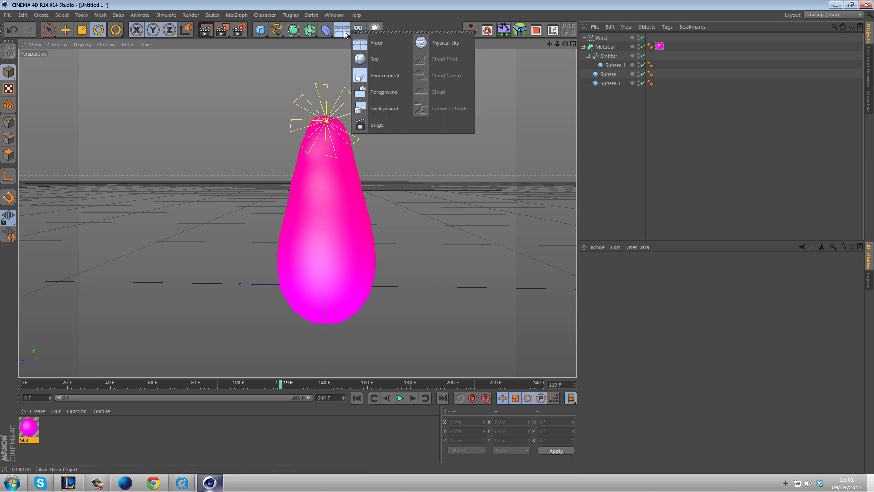
pyautogui.click(373, 58)
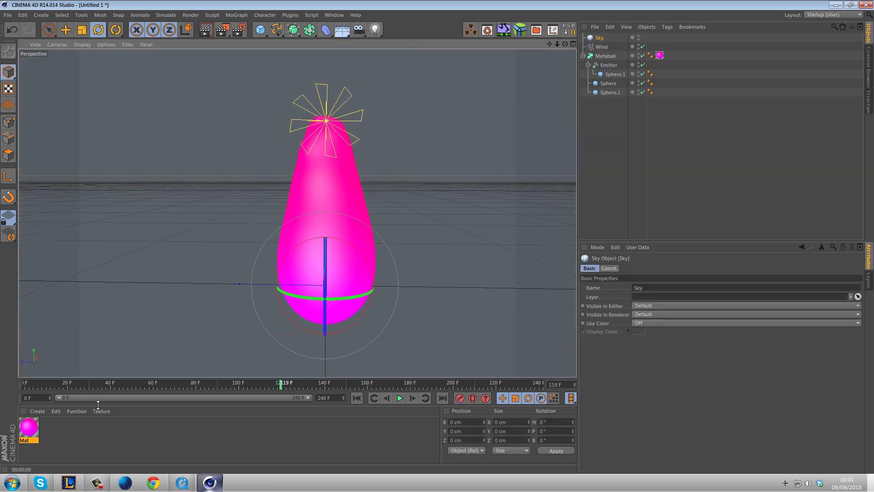
pyautogui.doubleClick(114, 438)
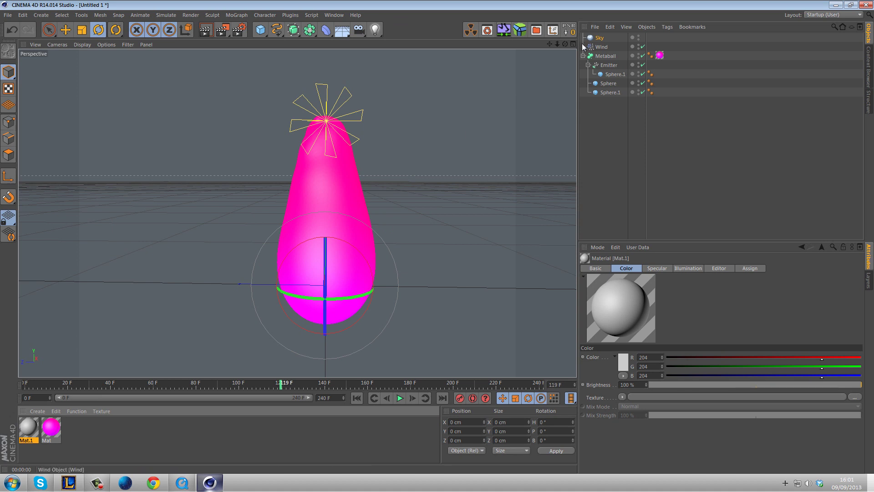
pyautogui.moveTo(175, 320); pyautogui.dragTo(598, 38)
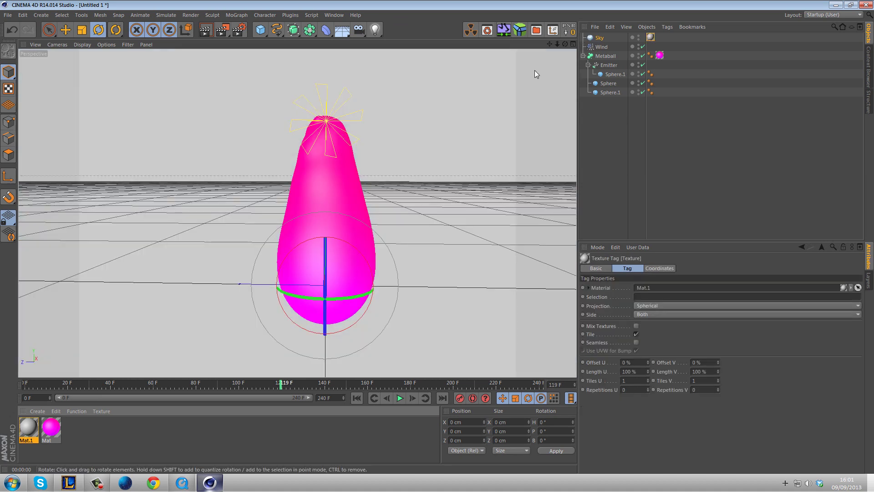
# Disable Mat.1's Color and Specular channels and load the N018_6000 HDR into Luminance.
pyautogui.doubleClick(29, 427)
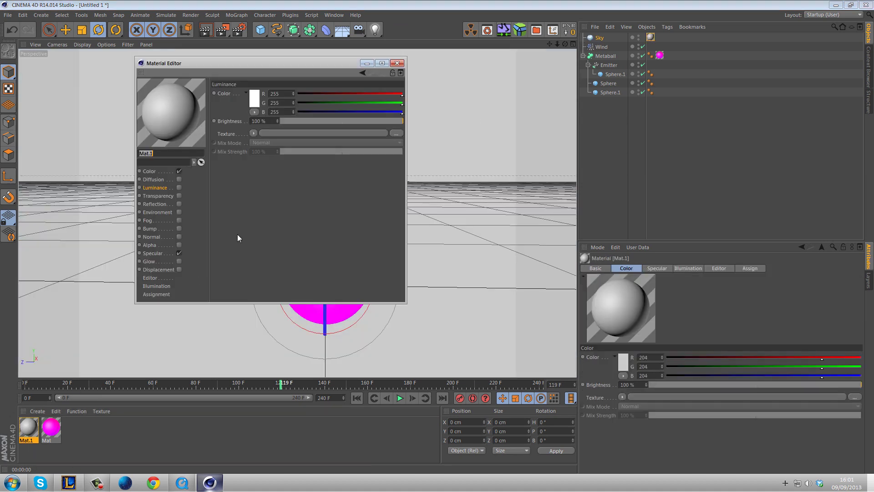
pyautogui.click(179, 171)
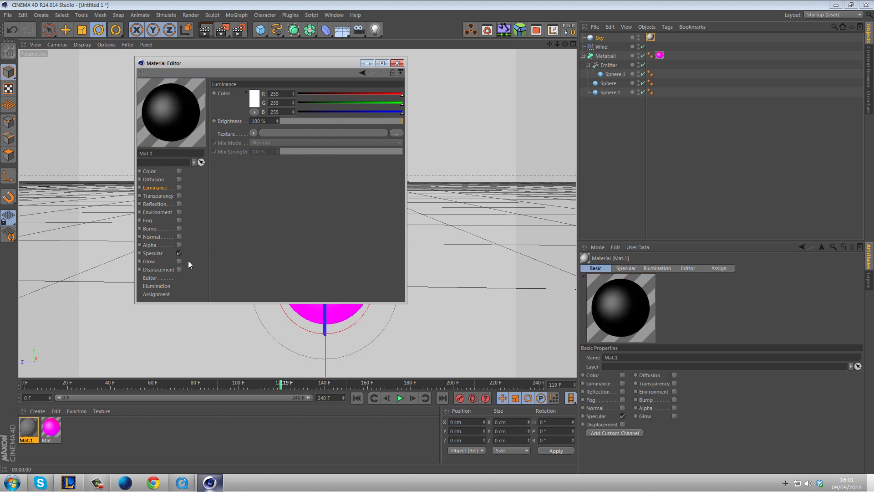
pyautogui.click(179, 253)
pyautogui.click(357, 132)
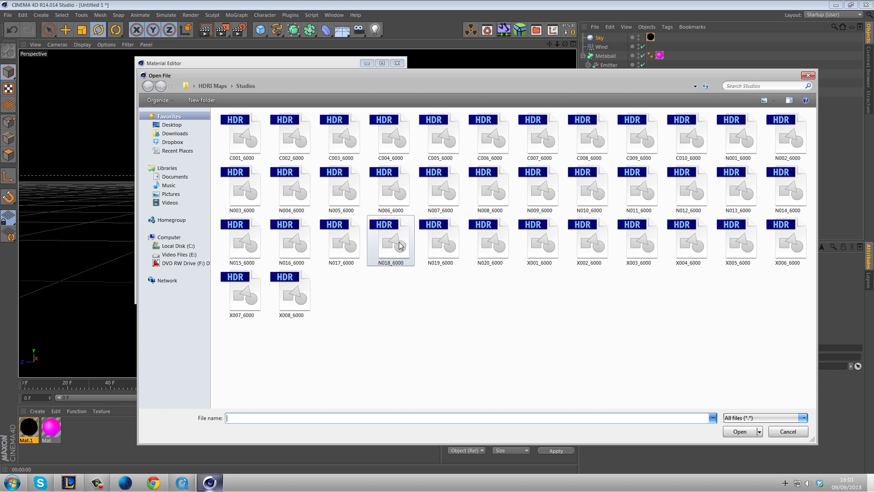
pyautogui.doubleClick(399, 242)
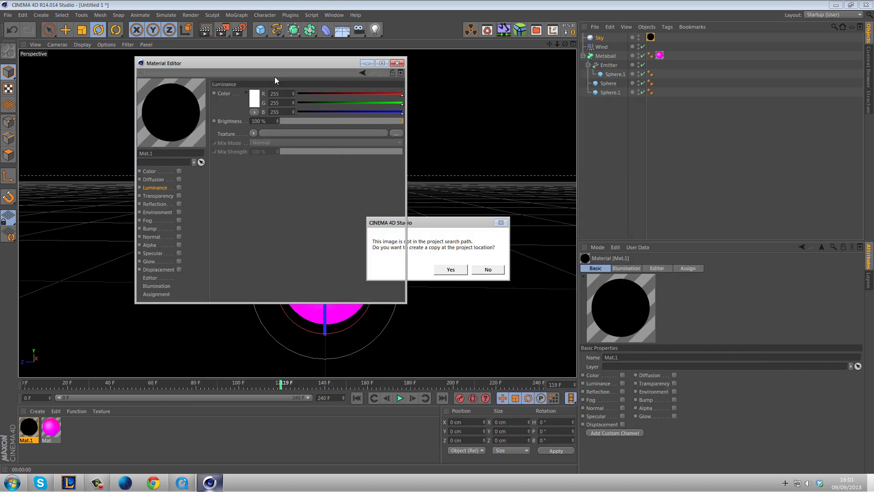
pyautogui.click(487, 269)
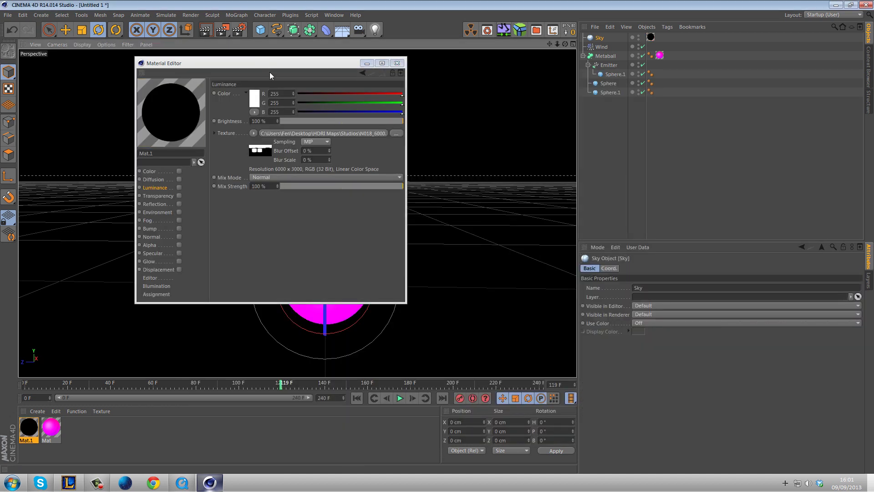
pyautogui.moveTo(261, 67); pyautogui.dragTo(557, 104)
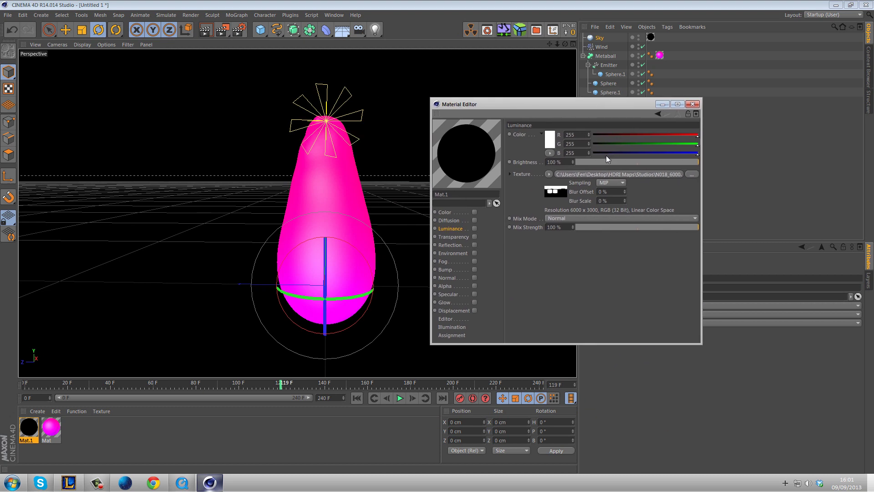
pyautogui.click(692, 104)
# Render the scene, then adjust the Sky texture tag's Tiles U.
pyautogui.click(224, 30)
pyautogui.click(224, 29)
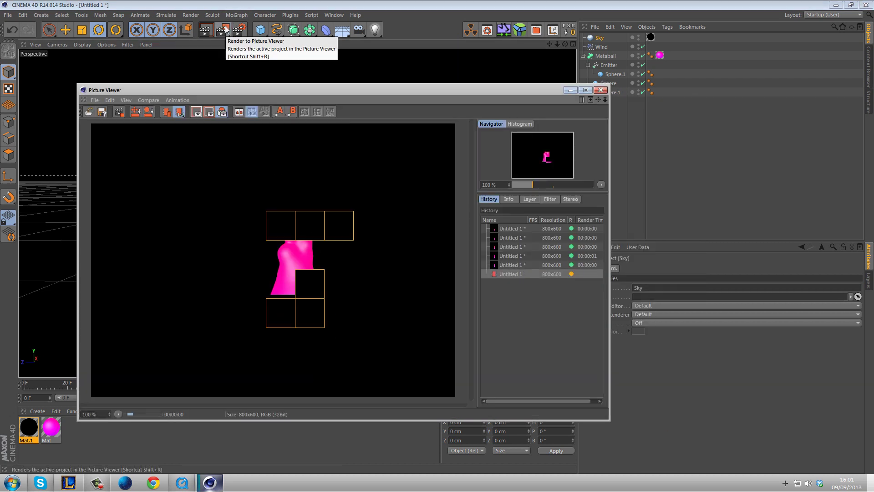
pyautogui.click(600, 90)
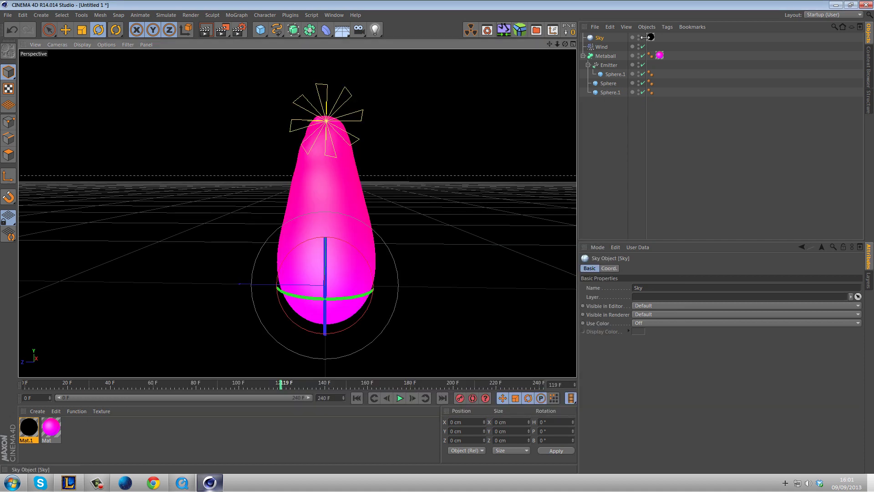
pyautogui.click(650, 36)
pyautogui.moveTo(648, 381); pyautogui.dragTo(695, 247)
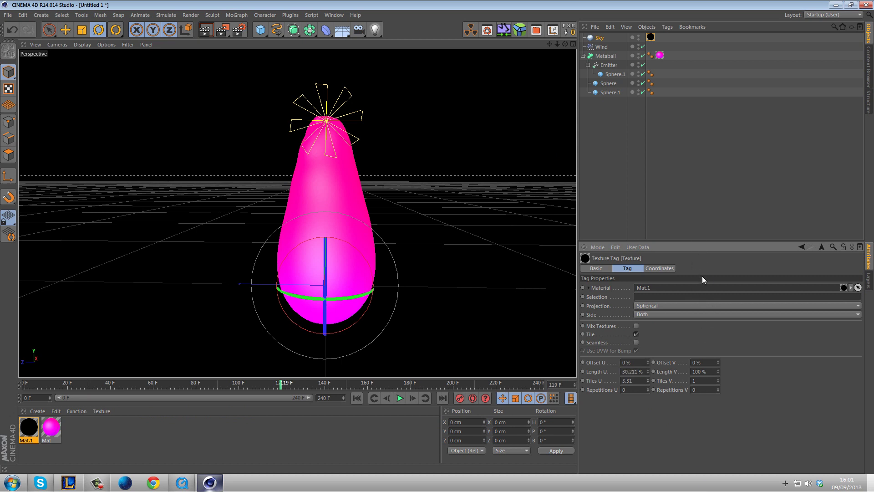
# Enable Mat.1's Luminance channel and render the white studio backdrop.
pyautogui.click(29, 427)
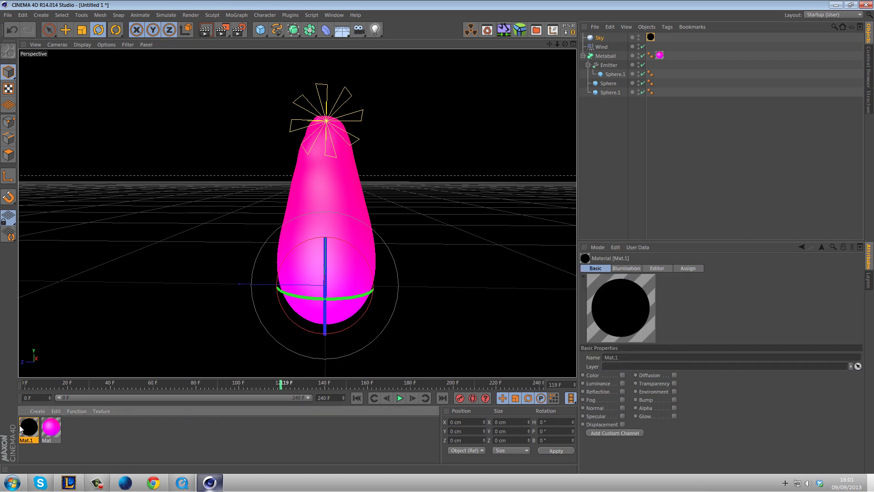
pyautogui.doubleClick(21, 427)
pyautogui.click(179, 187)
pyautogui.click(396, 63)
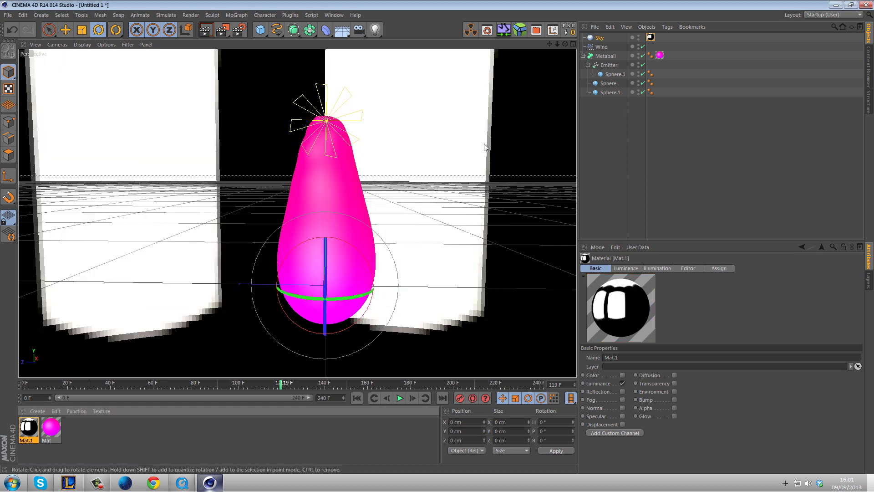
pyautogui.click(224, 32)
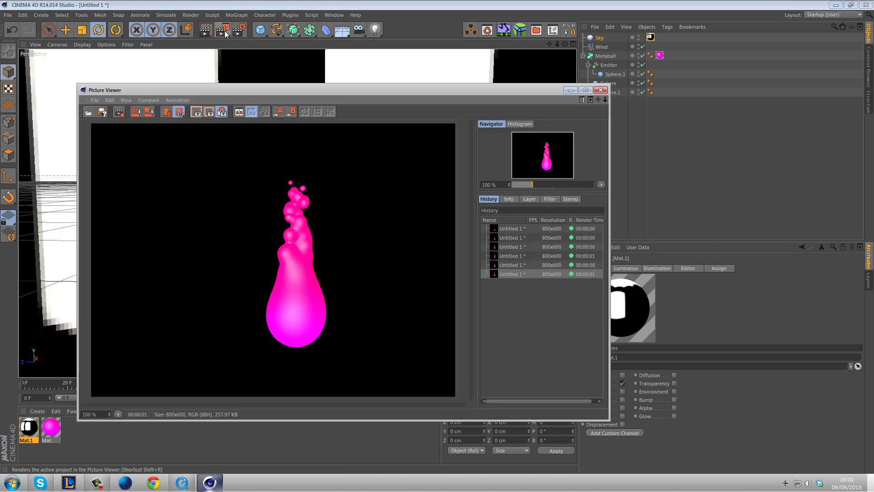
pyautogui.click(224, 32)
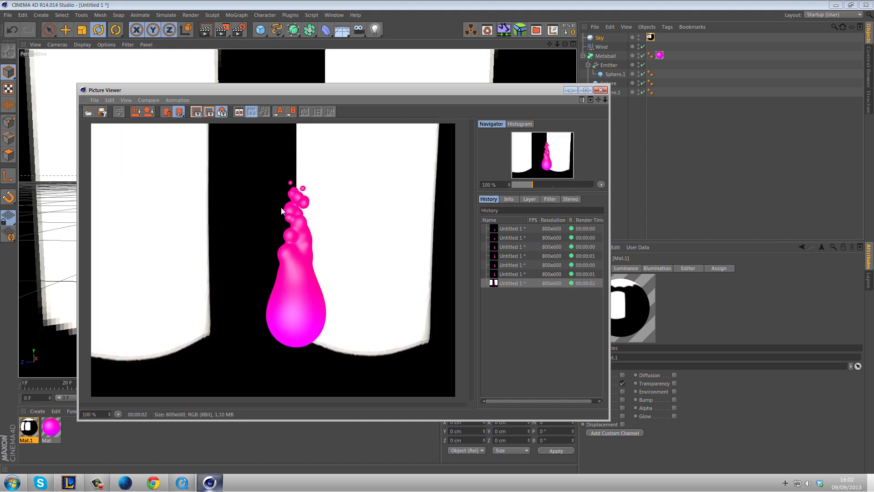
pyautogui.click(605, 87)
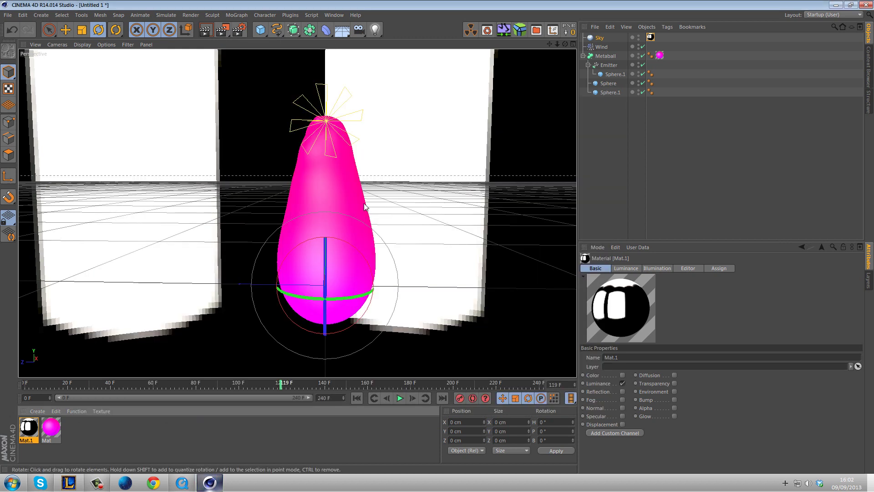
# Enable Mat's Reflection channel with a Fresnel texture.
pyautogui.doubleClick(60, 427)
pyautogui.click(179, 203)
pyautogui.click(165, 203)
pyautogui.click(255, 150)
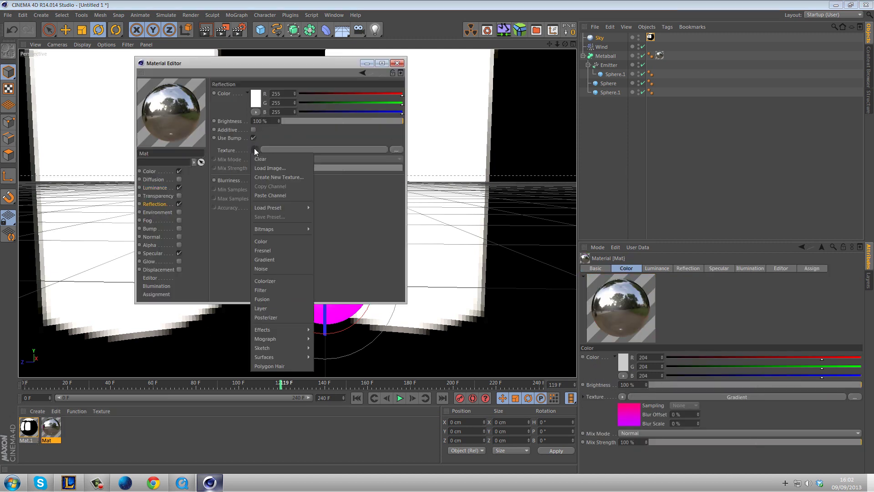
pyautogui.click(272, 251)
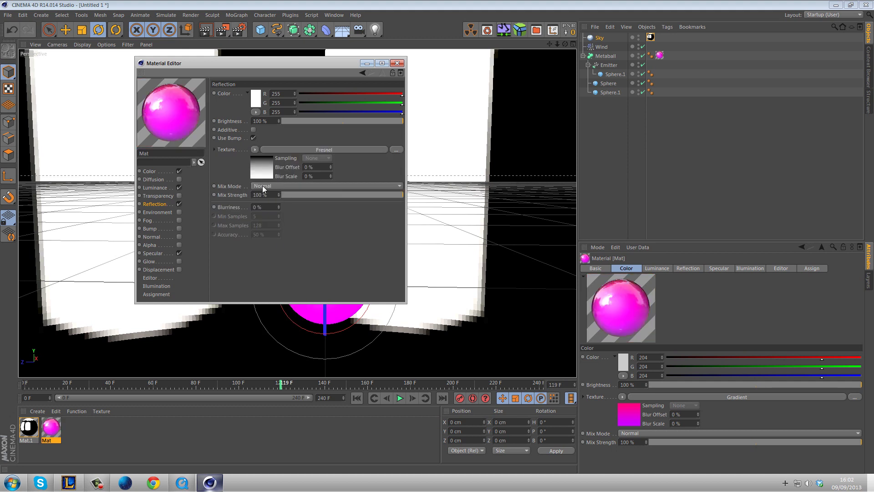
# Blur the reflection slightly with 10 minimum samples and 29 % brightness, then render.
pyautogui.click(278, 205)
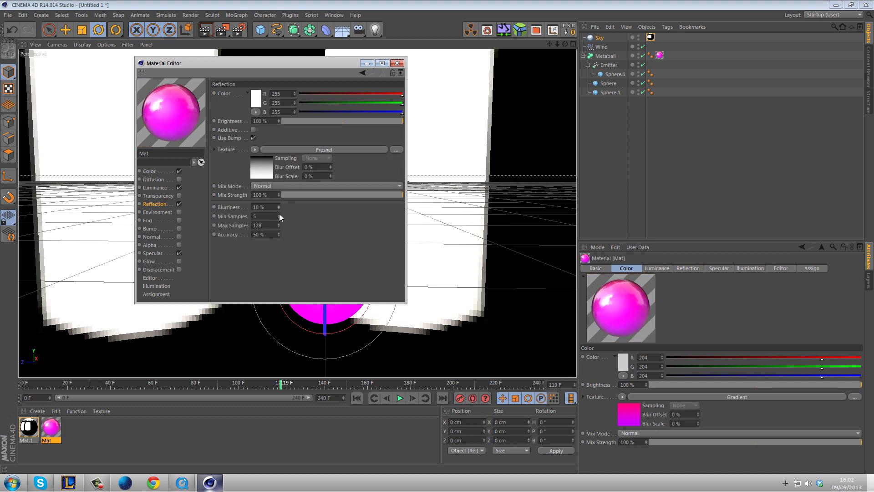
pyautogui.click(280, 215)
pyautogui.click(317, 122)
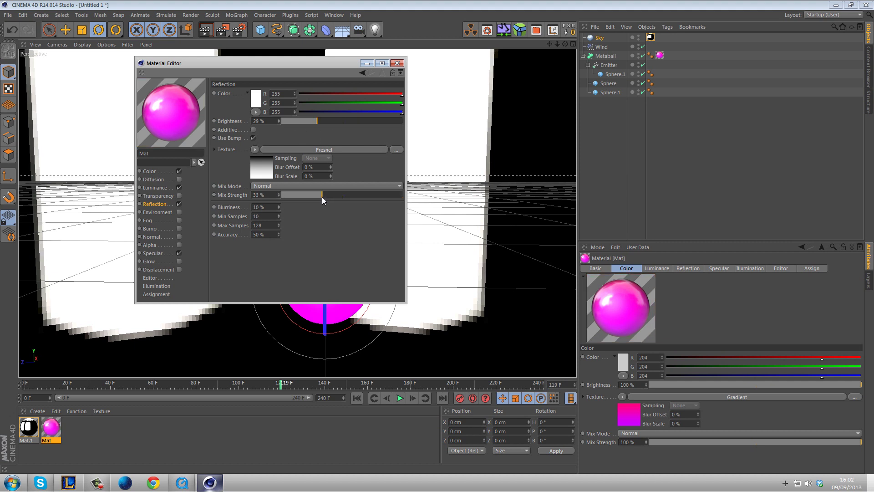
pyautogui.click(397, 63)
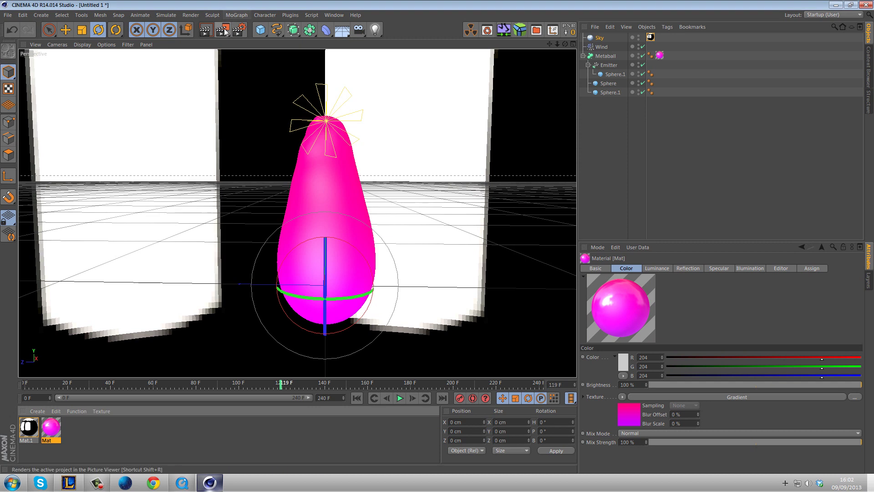
pyautogui.click(223, 29)
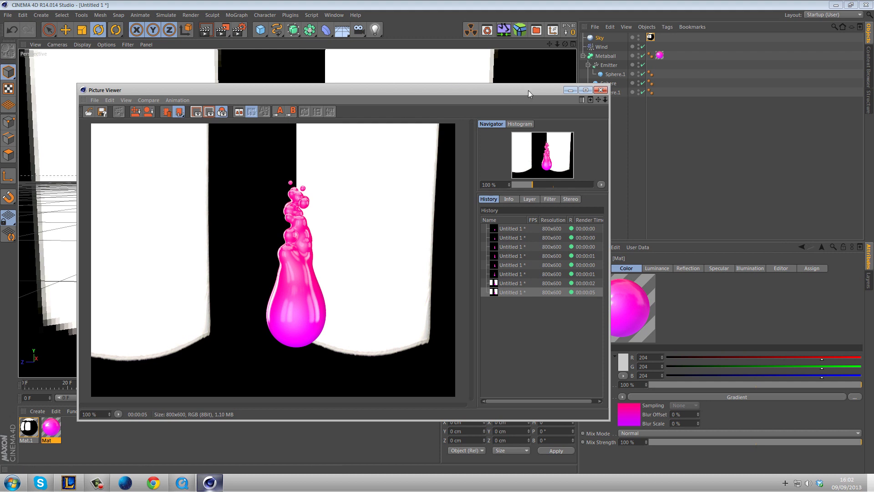
# Add a Compositing tag to the Sky with Seen by Camera turned off.
pyautogui.click(601, 90)
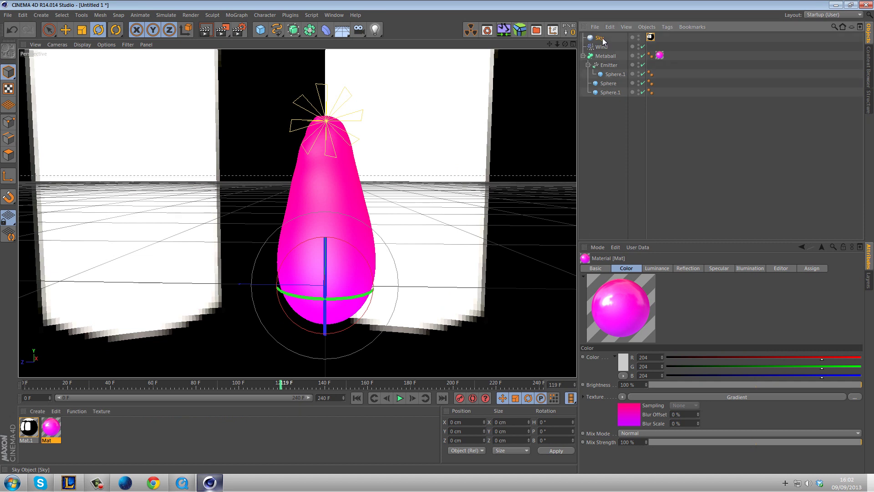
pyautogui.rightClick(608, 40)
pyautogui.moveTo(609, 44)
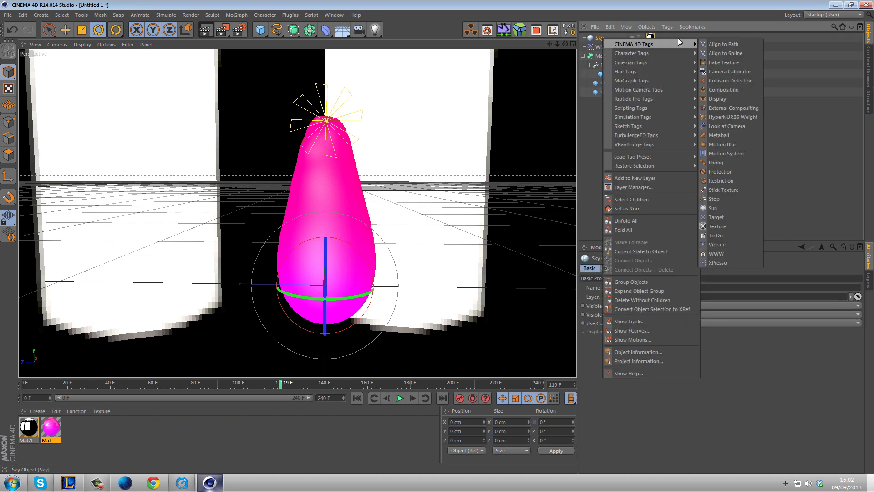
pyautogui.click(737, 92)
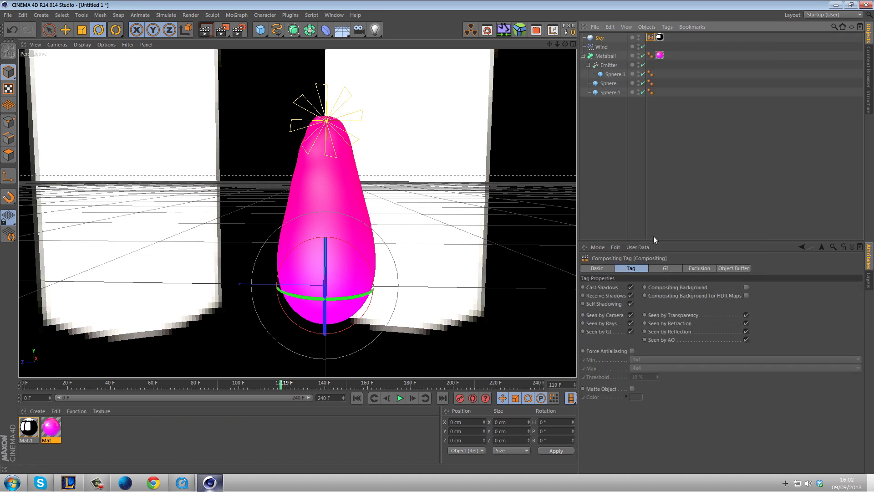
pyautogui.click(631, 315)
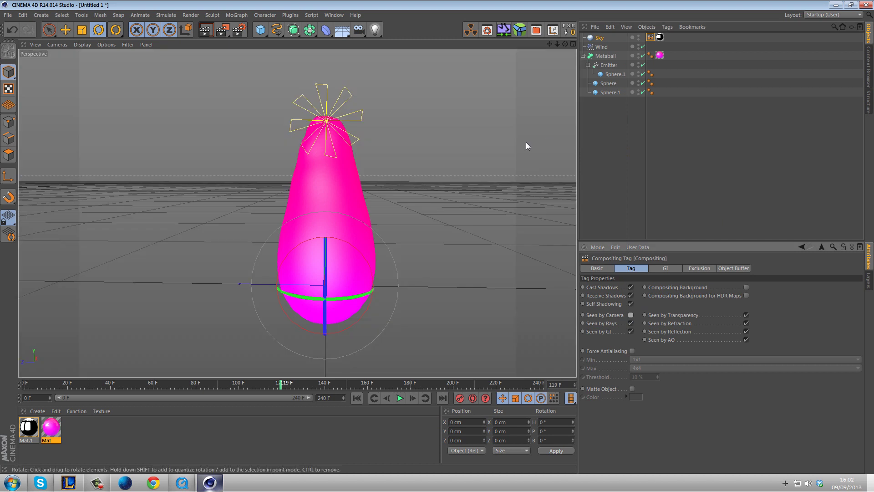
# Re-render the scene with Shift+R, close the Picture Viewer and deselect the Sky.
pyautogui.hotkey('shift', 'r')
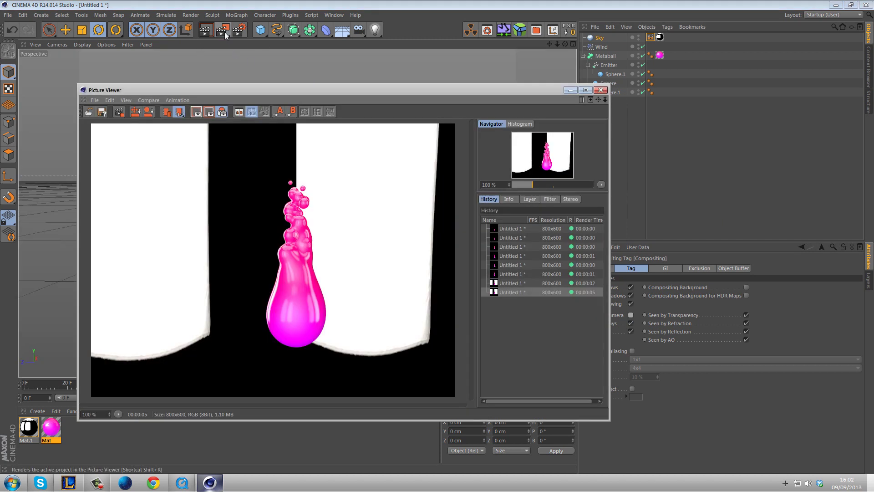
pyautogui.click(599, 91)
pyautogui.click(599, 127)
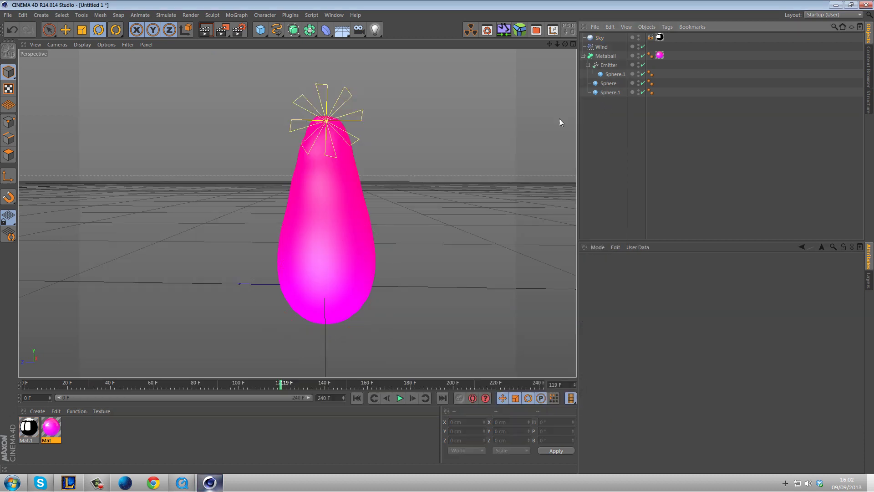
# Add a Cube and stretch it along Z for depth and Y to full height.
pyautogui.click(261, 30)
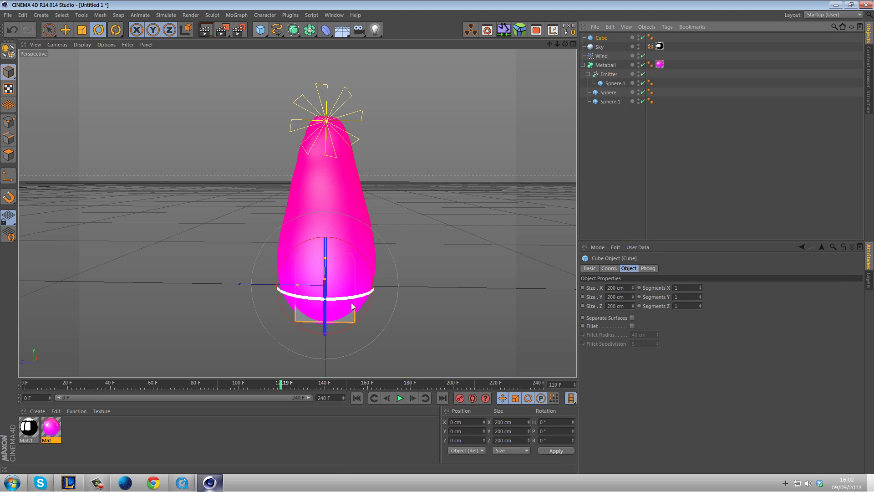
pyautogui.moveTo(299, 287); pyautogui.dragTo(28, 260)
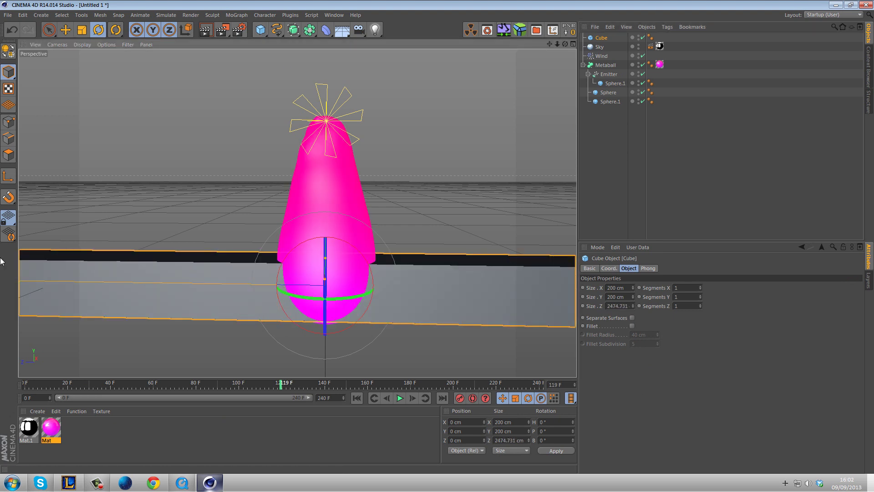
pyautogui.moveTo(326, 258); pyautogui.dragTo(369, 6)
pyautogui.middleClick(430, 138)
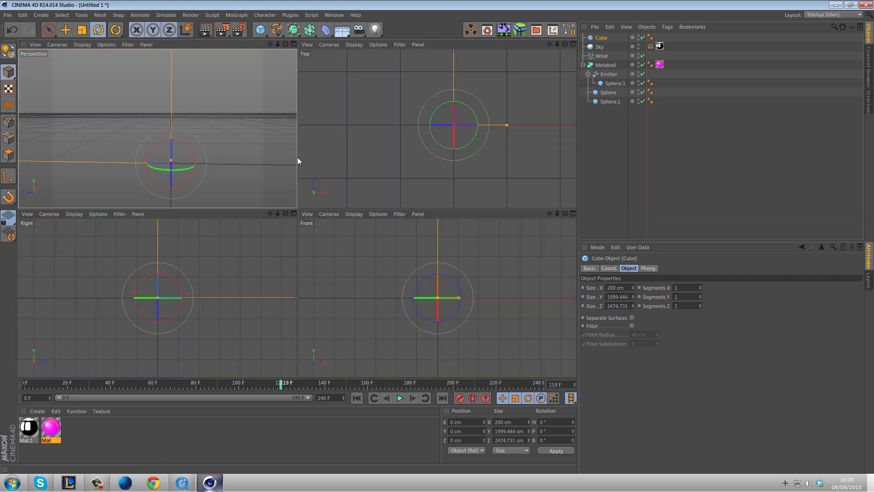
pyautogui.middleClick(225, 154)
pyautogui.keyDown('alt'); pyautogui.moveTo(275, 204); pyautogui.dragTo(142, 209); pyautogui.keyUp('alt')
pyautogui.scroll(-2, 150, 207)
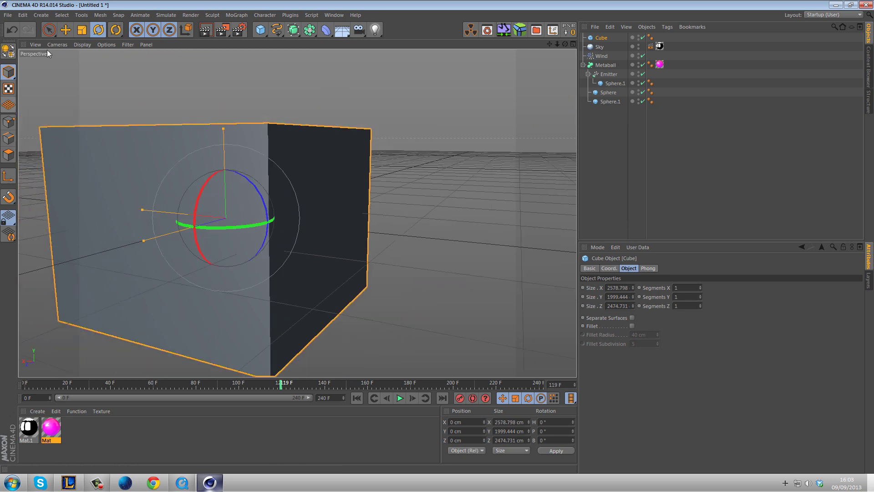
# Make the cube editable and delete its front and back polygons.
pyautogui.click(8, 50)
pyautogui.click(48, 29)
pyautogui.click(8, 154)
pyautogui.click(8, 155)
pyautogui.click(249, 209)
pyautogui.press('Delete')
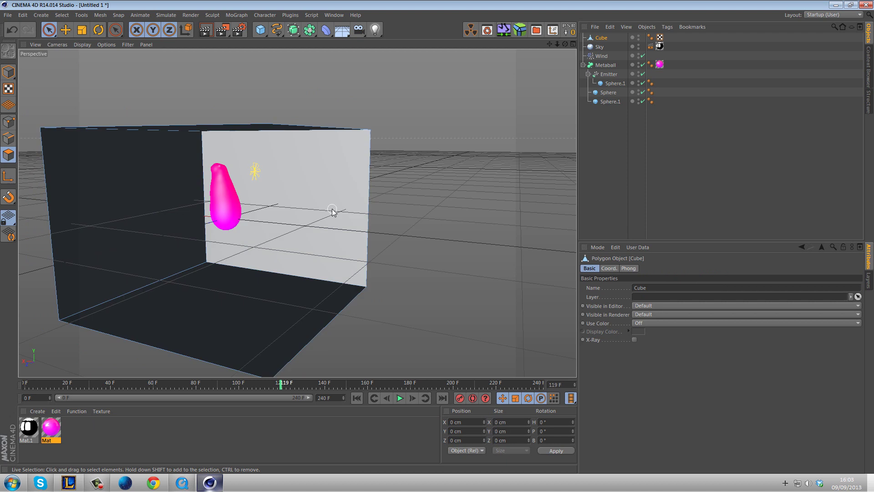
pyautogui.click(334, 214)
pyautogui.press('Delete')
# Bevel the top and bottom inner edges into smooth curved corners.
pyautogui.click(8, 139)
pyautogui.click(132, 135)
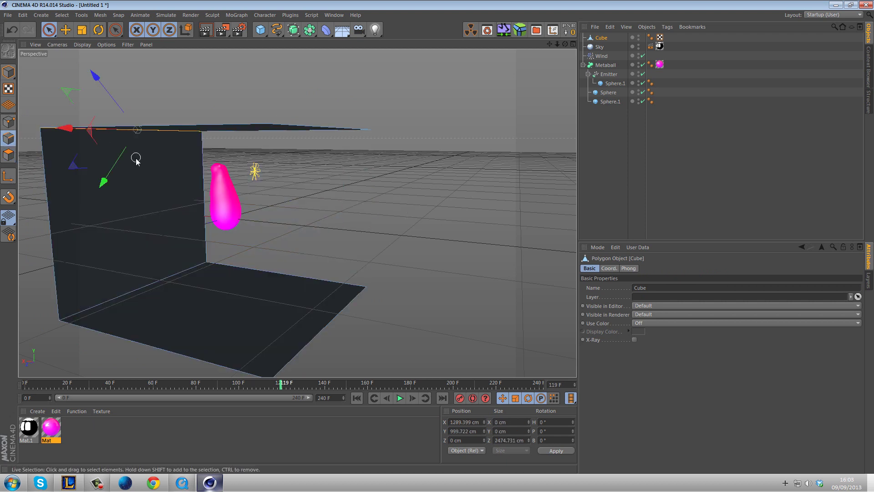
pyautogui.keyDown('shift'); pyautogui.click(193, 290); pyautogui.keyUp('shift')
pyautogui.rightClick(223, 287)
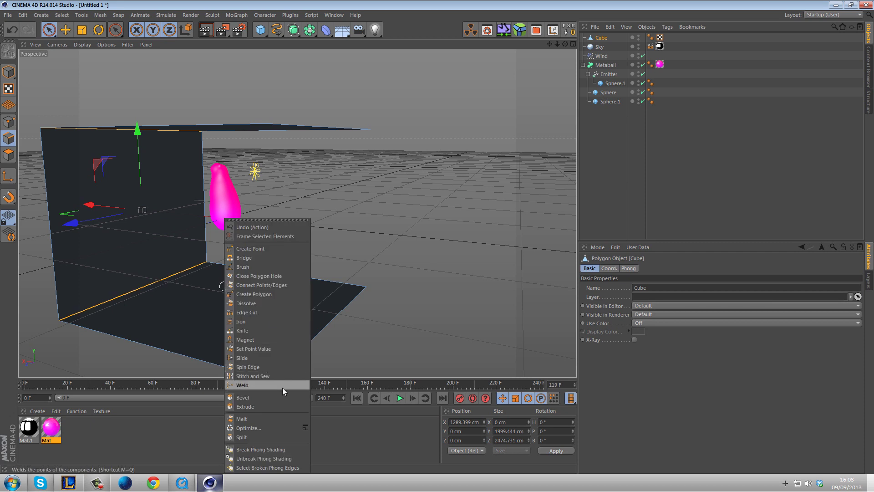
pyautogui.click(260, 397)
pyautogui.moveTo(255, 327); pyautogui.dragTo(342, 320)
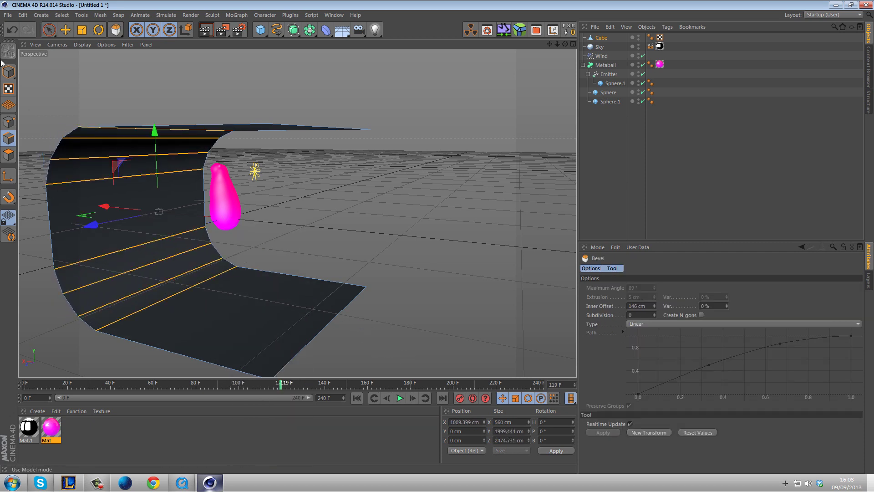
pyautogui.click(49, 30)
pyautogui.click(409, 194)
pyautogui.click(8, 155)
# Extrude all backdrop polygons for thickness with Create Caps enabled.
pyautogui.hotkey('ctrl', 'a')
pyautogui.rightClick(273, 316)
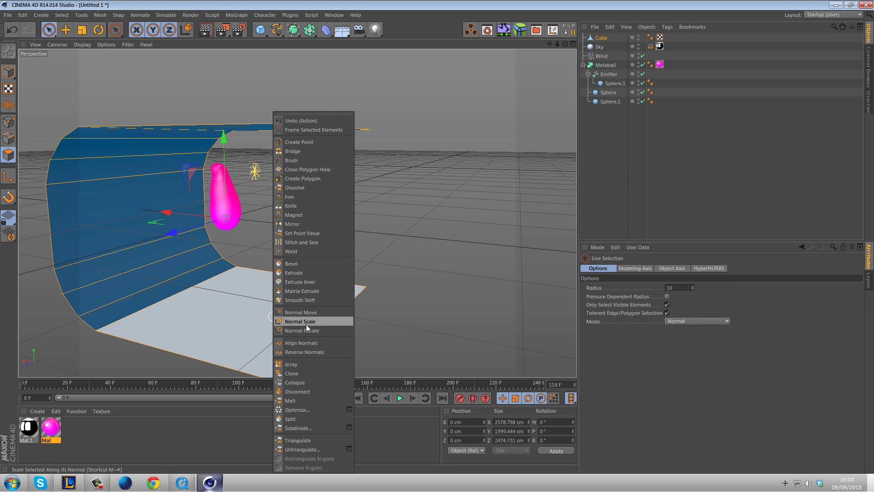
pyautogui.click(302, 273)
pyautogui.moveTo(298, 278)
pyautogui.mouseDown()
pyautogui.moveTo(243, 264)
pyautogui.moveTo(297, 273)
pyautogui.mouseUp()
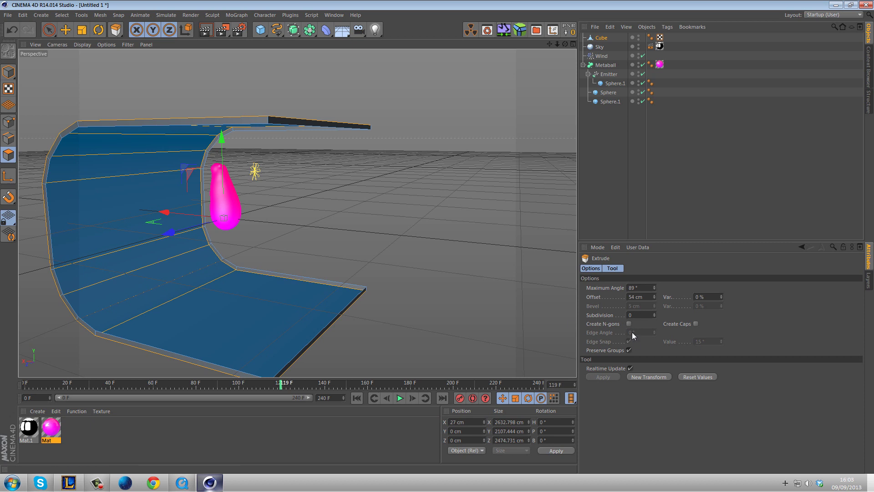
pyautogui.click(696, 323)
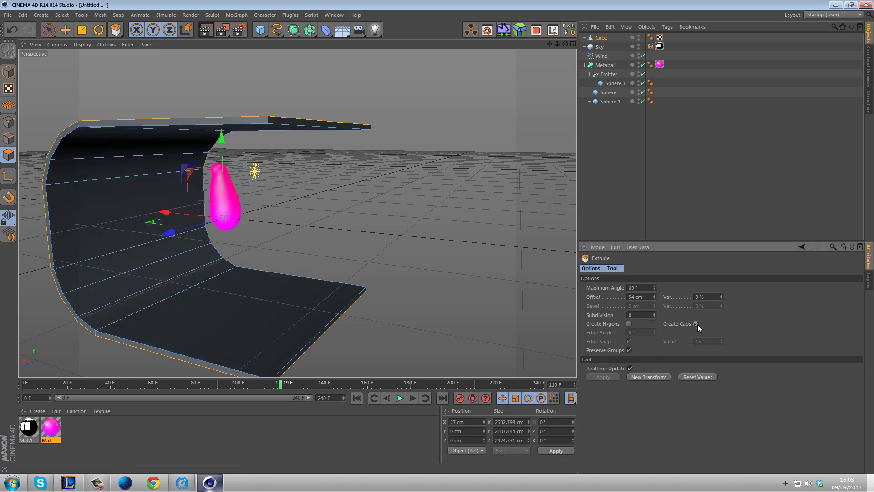
# In point mode, rectangle-select the backdrop's left edge points and stretch them outward.
pyautogui.click(48, 29)
pyautogui.click(405, 221)
pyautogui.keyDown('alt'); pyautogui.moveTo(405, 221); pyautogui.dragTo(321, 224); pyautogui.keyUp('alt')
pyautogui.click(12, 125)
pyautogui.click(52, 33)
pyautogui.click(88, 59)
pyautogui.moveTo(137, 64); pyautogui.dragTo(283, 391)
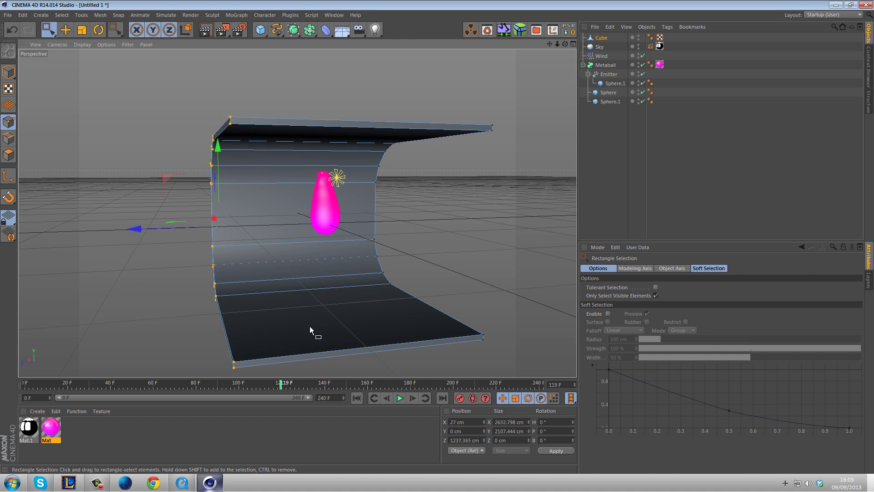
pyautogui.moveTo(134, 229); pyautogui.dragTo(28, 231)
# With hidden points selectable, push both left and right edge points outward along Z.
pyautogui.moveTo(324, 59); pyautogui.dragTo(584, 392)
pyautogui.keyDown('alt'); pyautogui.moveTo(546, 364); pyautogui.dragTo(480, 206); pyautogui.keyUp('alt')
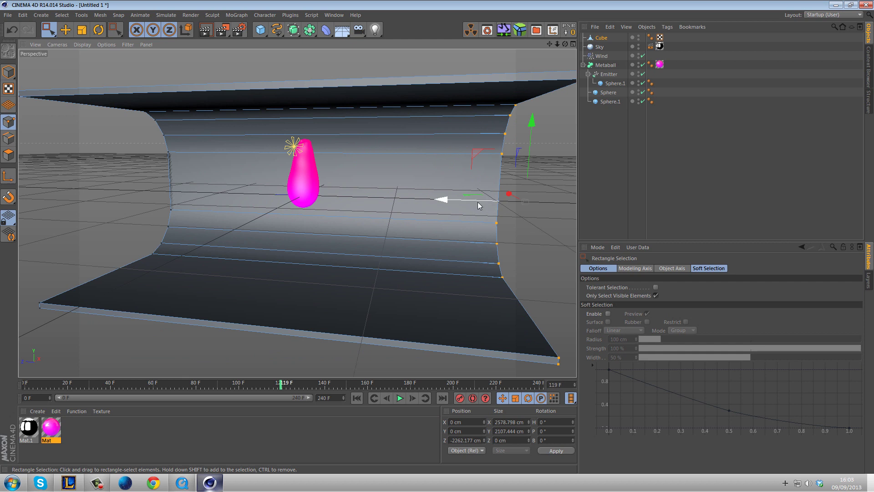
pyautogui.keyDown('alt'); pyautogui.moveTo(193, 261); pyautogui.dragTo(506, 270); pyautogui.keyUp('alt')
pyautogui.hotkey('ctrl', 'z')
pyautogui.hotkey('ctrl', 'z')
pyautogui.hotkey('ctrl', 'z')
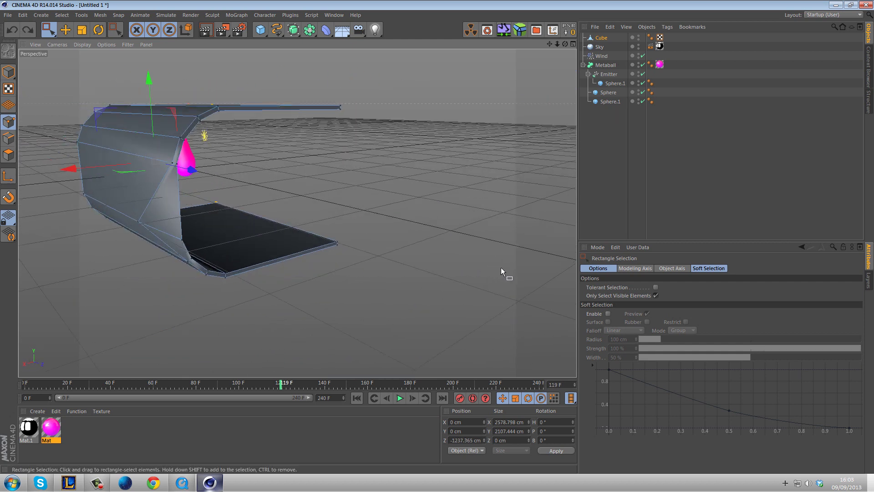
pyautogui.keyDown('alt'); pyautogui.moveTo(359, 250); pyautogui.dragTo(556, 277); pyautogui.keyUp('alt')
pyautogui.click(655, 295)
pyautogui.moveTo(220, 69); pyautogui.dragTo(399, 377)
pyautogui.moveTo(296, 196); pyautogui.dragTo(195, 196)
pyautogui.moveTo(371, 92); pyautogui.dragTo(574, 353)
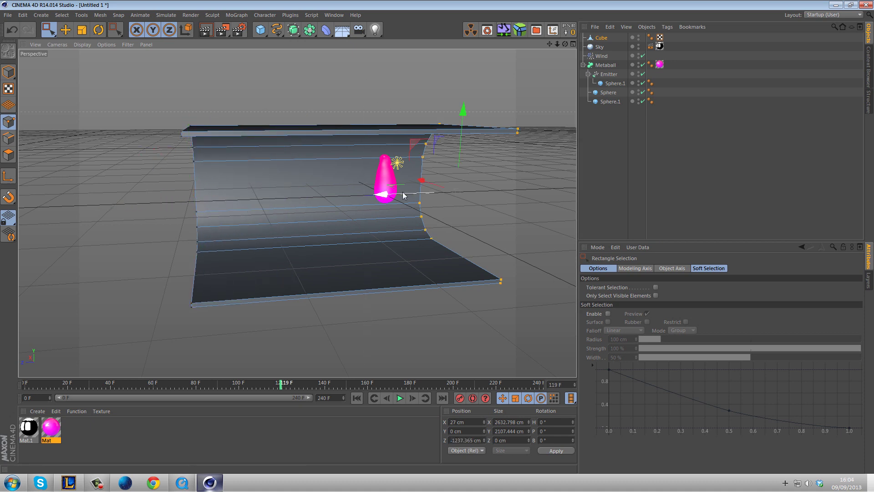
pyautogui.moveTo(384, 194); pyautogui.dragTo(483, 190)
# Create material Mat.2, apply it to the Cube backdrop and open it for editing.
pyautogui.doubleClick(69, 436)
pyautogui.moveTo(28, 432); pyautogui.dragTo(291, 236)
pyautogui.doubleClick(25, 430)
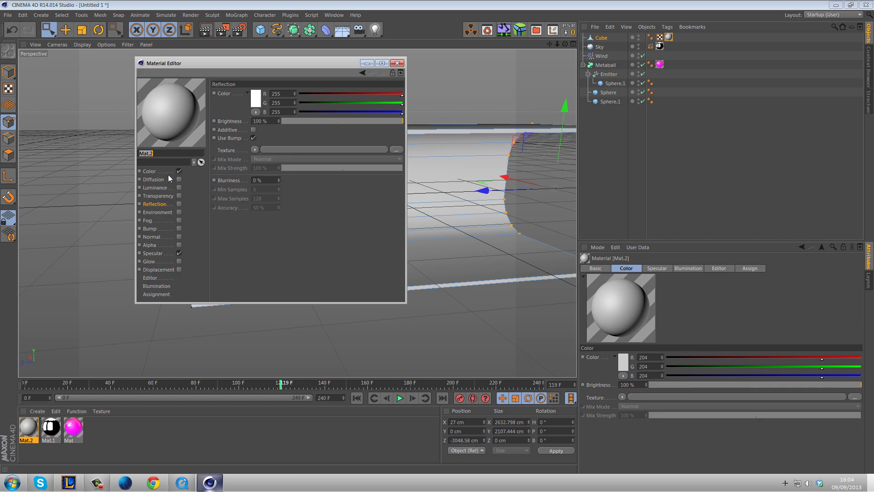
# Set Mat.2's colour to pure white (RGB 255) and turn off Specular.
pyautogui.click(164, 171)
pyautogui.click(258, 104)
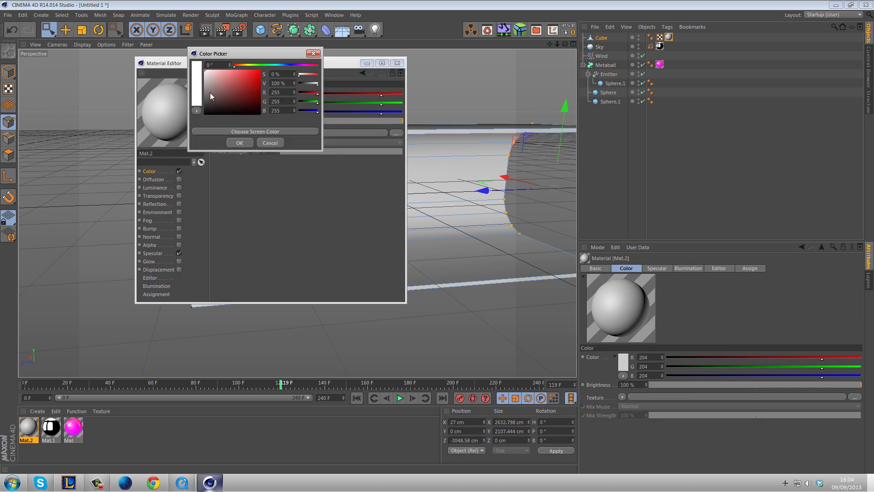
pyautogui.click(239, 143)
pyautogui.click(179, 252)
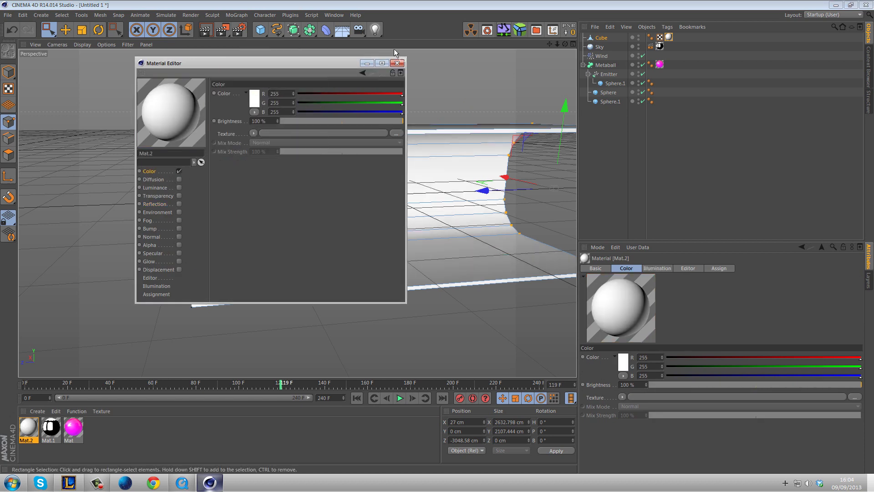
pyautogui.click(397, 63)
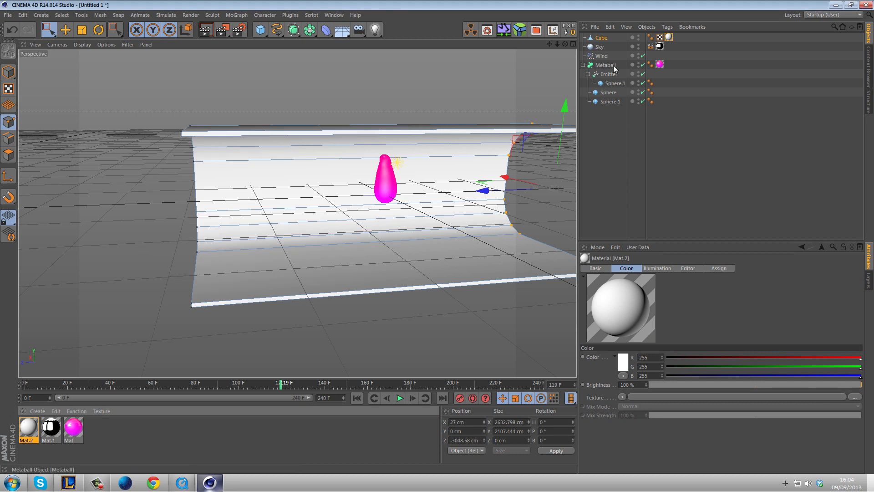
# Move the Cube backdrop to X -297.195 cm, Y 767.089 cm behind the egg.
pyautogui.click(602, 39)
pyautogui.keyDown('alt'); pyautogui.moveTo(346, 182); pyautogui.dragTo(439, 164); pyautogui.keyUp('alt')
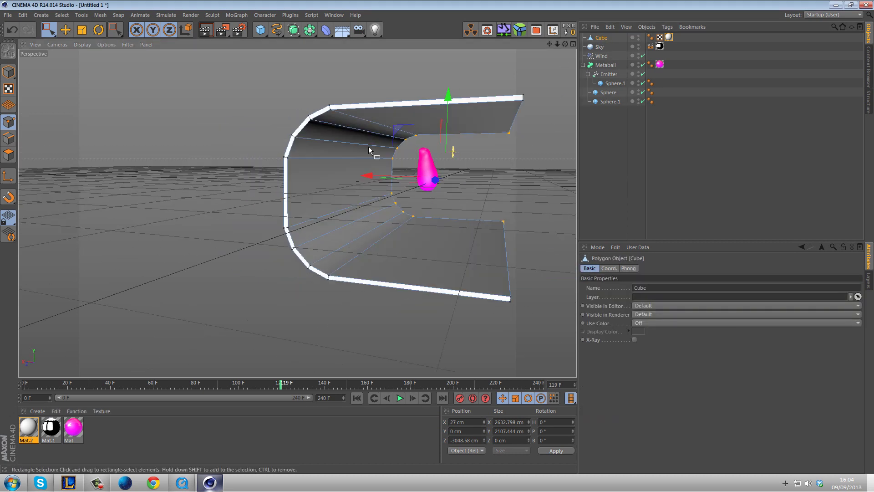
pyautogui.click(17, 77)
pyautogui.moveTo(429, 101); pyautogui.dragTo(445, 64)
pyautogui.keyDown('alt'); pyautogui.moveTo(379, 162); pyautogui.dragTo(399, 146); pyautogui.keyUp('alt')
pyautogui.moveTo(446, 105); pyautogui.dragTo(328, 167)
pyautogui.moveTo(343, 135)
pyautogui.keyDown('alt'); pyautogui.mouseDown(button='right')
pyautogui.moveTo(334, 231)
pyautogui.moveTo(362, 228)
pyautogui.moveTo(366, 212)
pyautogui.moveTo(331, 247)
pyautogui.moveTo(342, 256)
pyautogui.moveTo(332, 275)
pyautogui.mouseUp(button='right'); pyautogui.keyUp('alt')
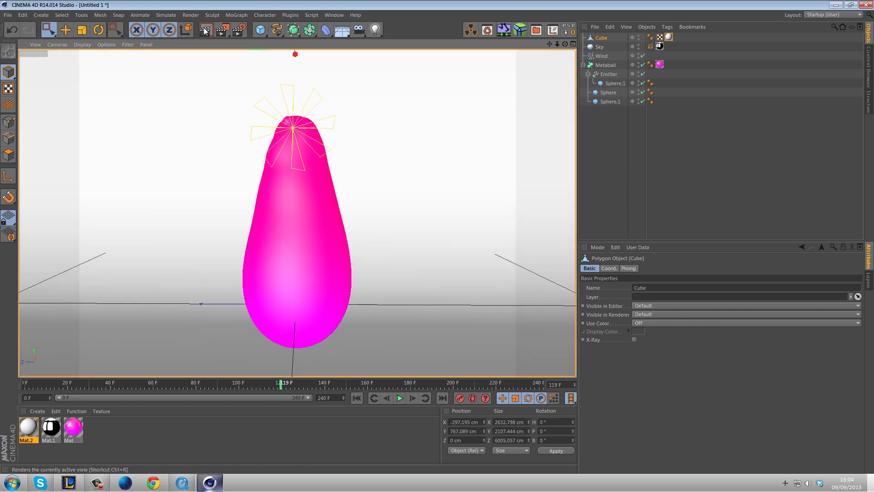
# Test-render the egg against the grey backdrop, check Render Settings, then open Mat.2.
pyautogui.click(222, 31)
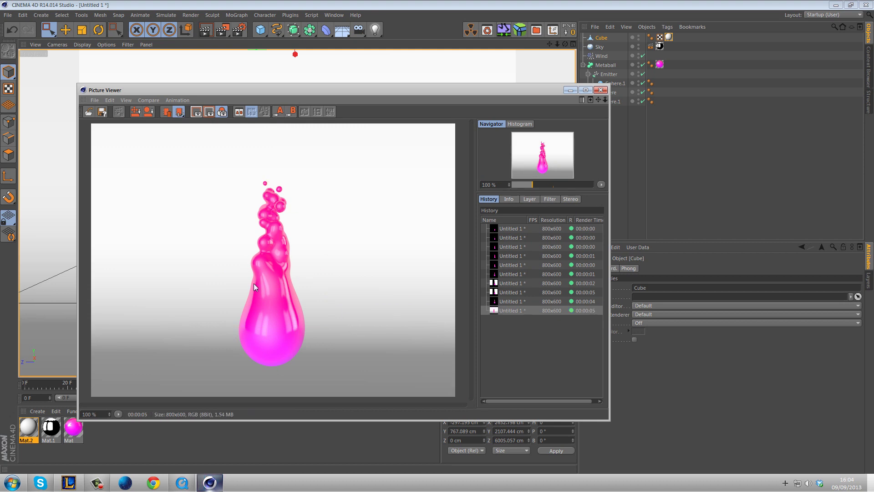
pyautogui.click(601, 90)
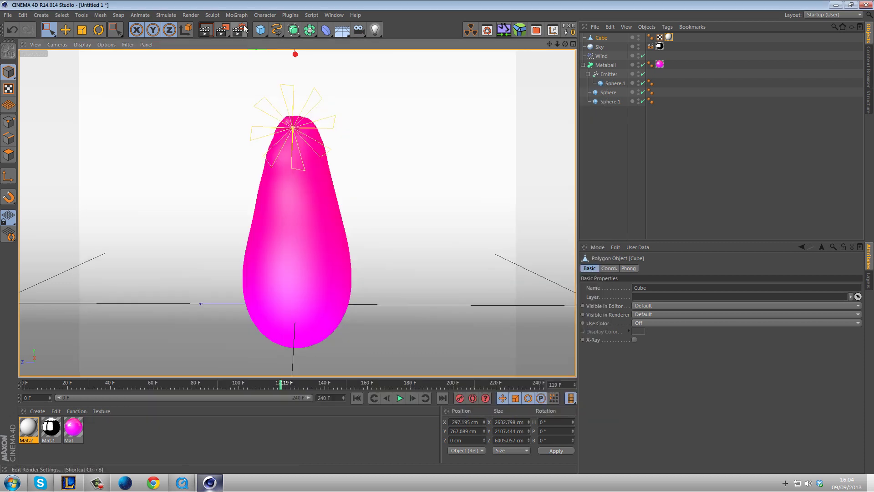
pyautogui.click(238, 30)
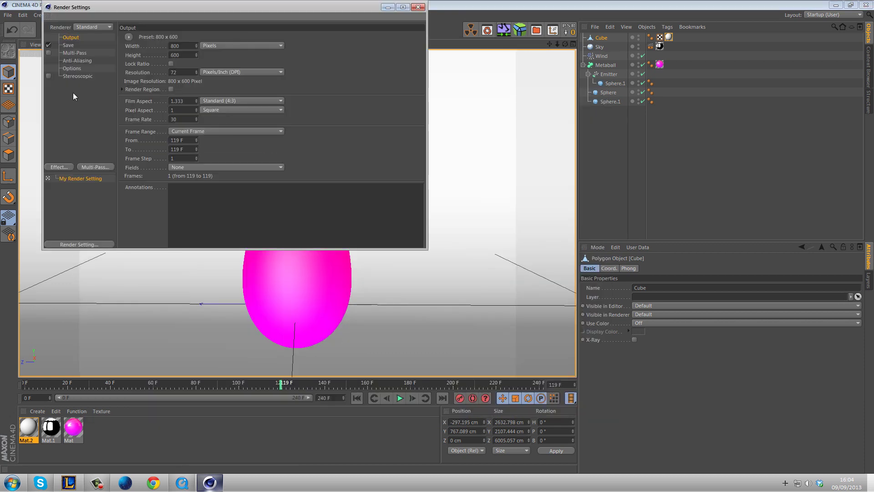
pyautogui.click(418, 7)
pyautogui.doubleClick(28, 428)
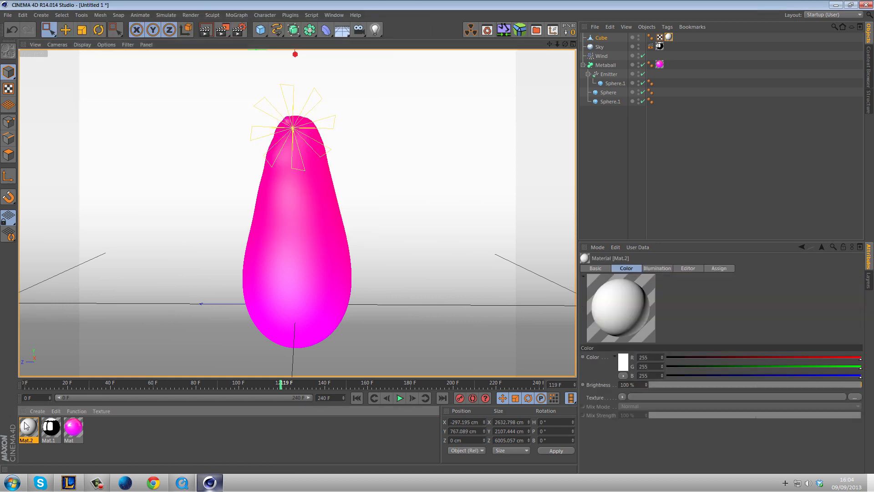
# Enable Luminance on Mat.2 and test-render the glowing backdrop.
pyautogui.click(179, 187)
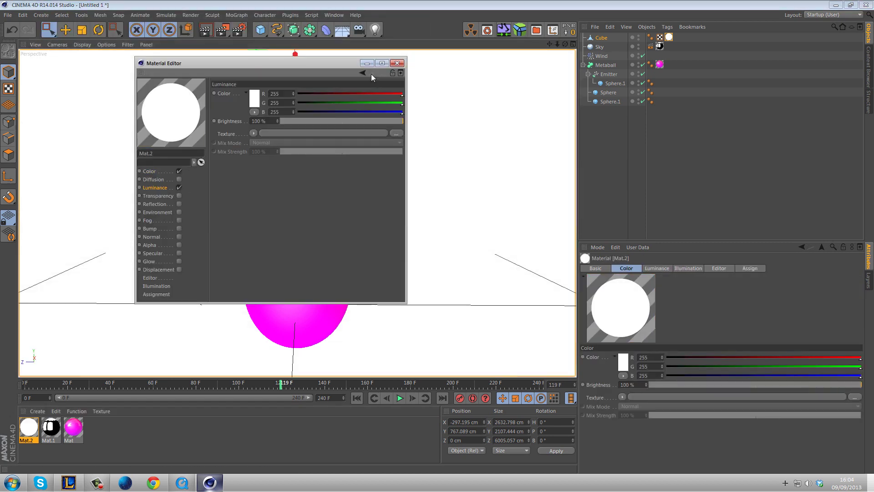
pyautogui.click(397, 63)
pyautogui.click(227, 27)
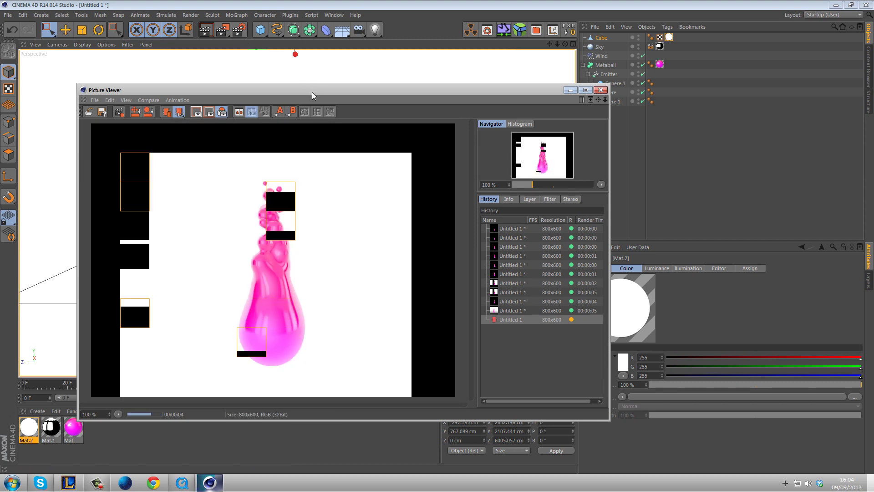
pyautogui.click(601, 90)
# Lower Mat.2's Luminance Brightness to 50%.
pyautogui.doubleClick(29, 427)
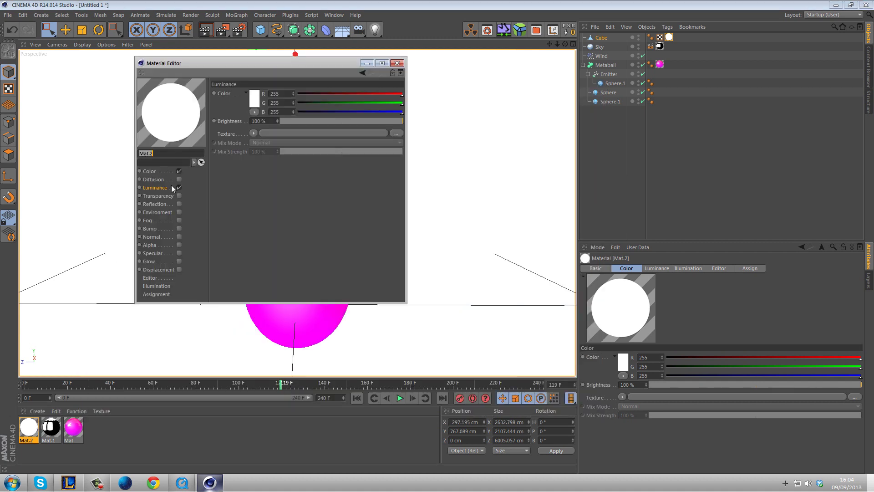
pyautogui.moveTo(327, 120); pyautogui.dragTo(333, 120)
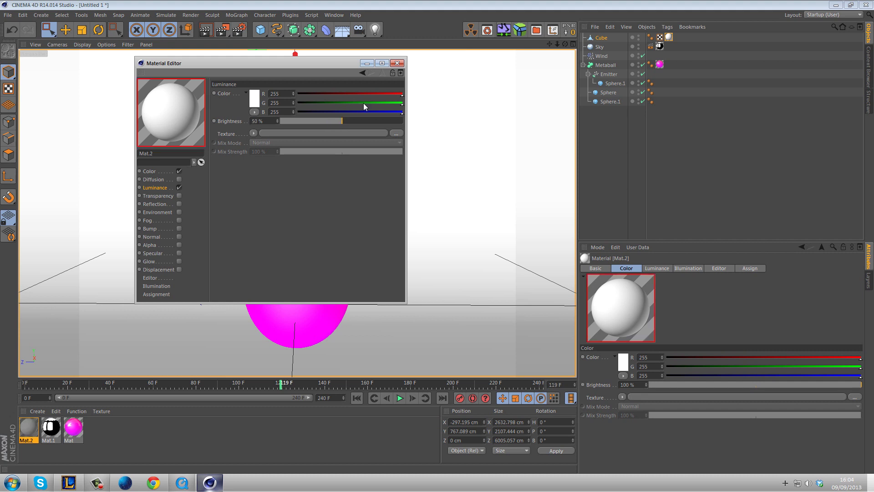
pyautogui.click(396, 62)
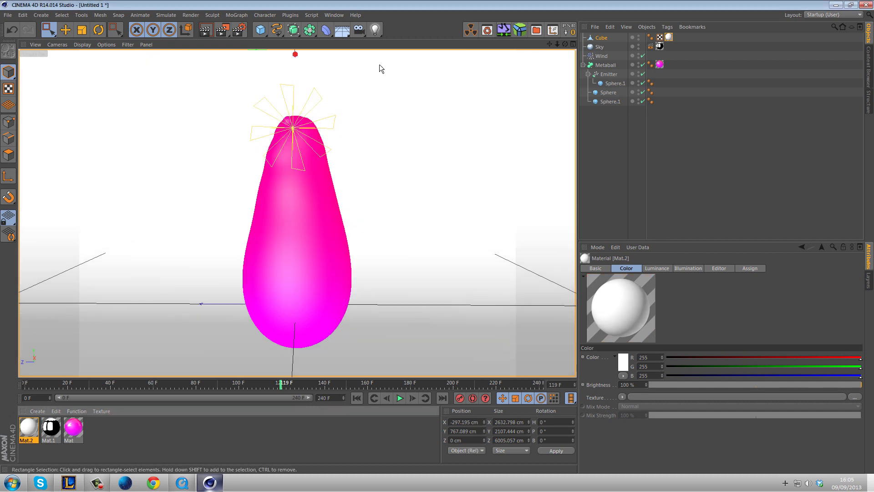
# Set the render output size to 1280 x 720.
pyautogui.click(235, 32)
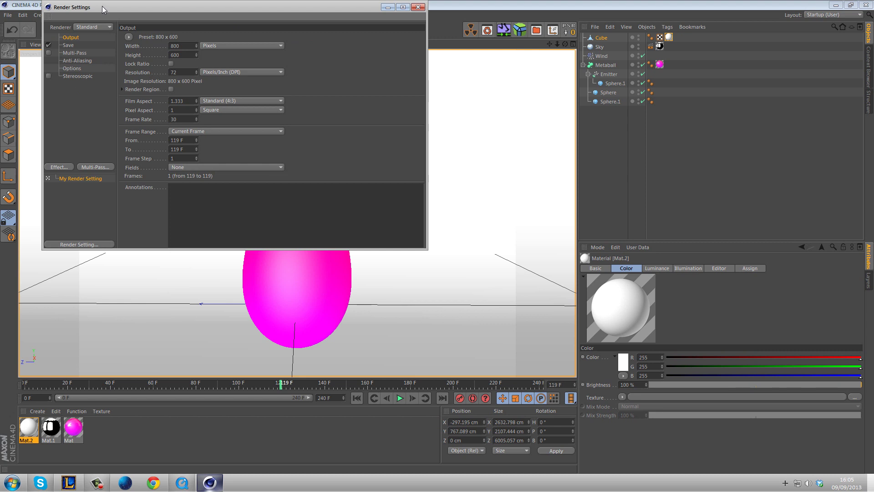
pyautogui.moveTo(102, 6); pyautogui.dragTo(171, 29)
pyautogui.write('1280')
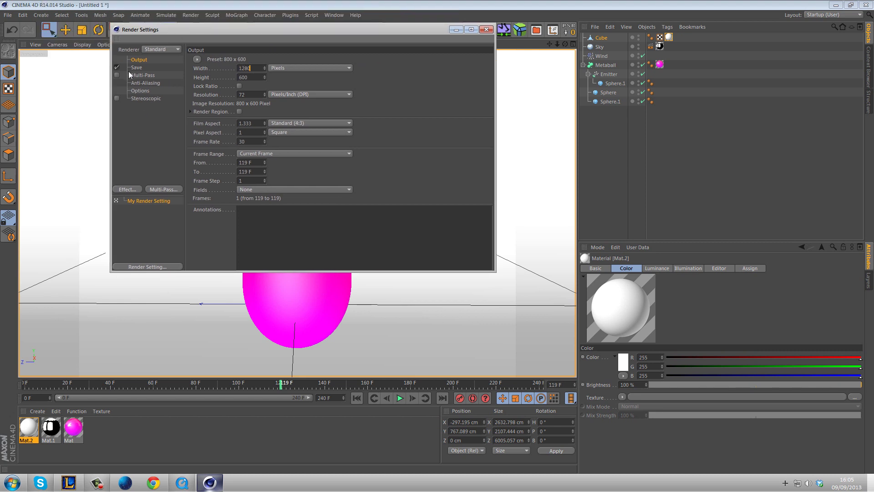
pyautogui.press('Tab')
pyautogui.write('720')
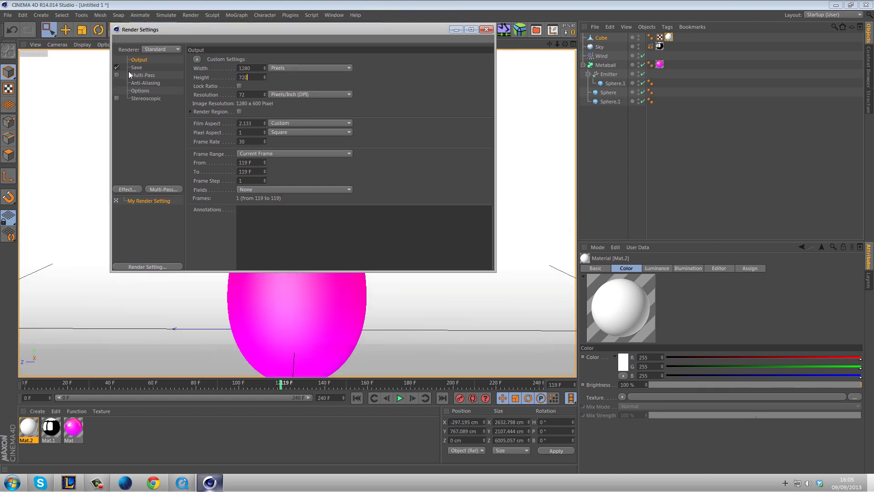
pyautogui.press('Tab')
# Add Ambient Occlusion and Global Illumination, with GI Samples and Record Density set to Low.
pyautogui.click(127, 189)
pyautogui.click(169, 187)
pyautogui.rightClick(138, 150)
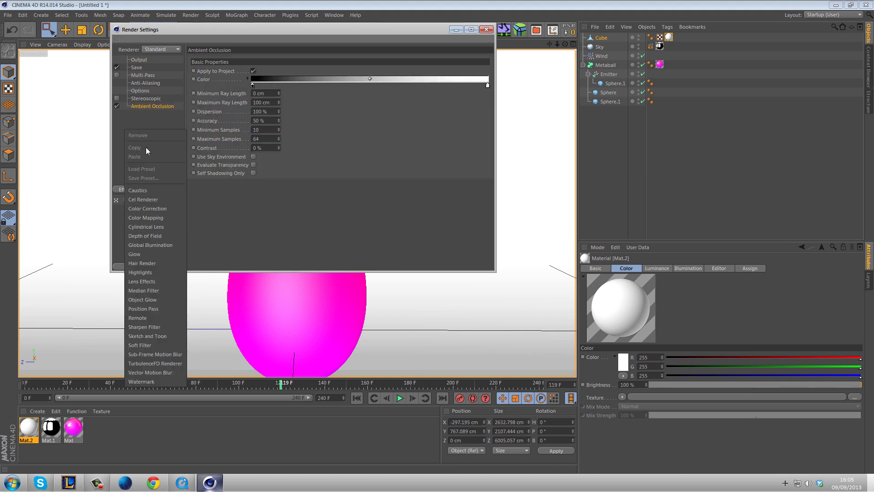
pyautogui.click(170, 244)
pyautogui.click(258, 61)
pyautogui.click(269, 79)
pyautogui.click(278, 105)
pyautogui.click(291, 60)
pyautogui.click(280, 79)
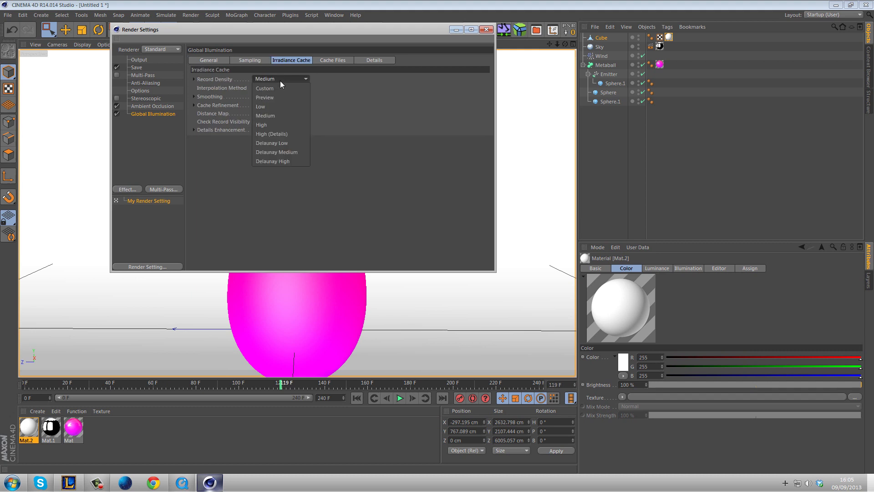
pyautogui.click(268, 107)
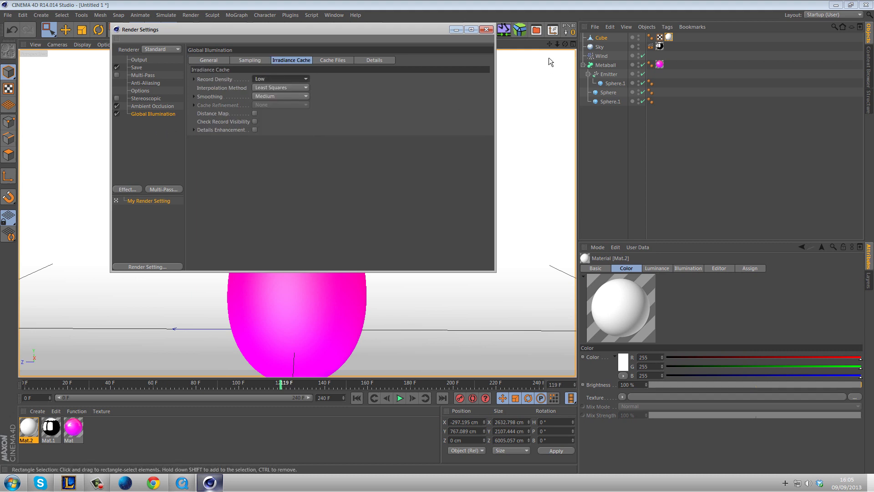
# Render the frame to the Picture Viewer with the new settings.
pyautogui.click(486, 29)
pyautogui.scroll(-3, 394, 200)
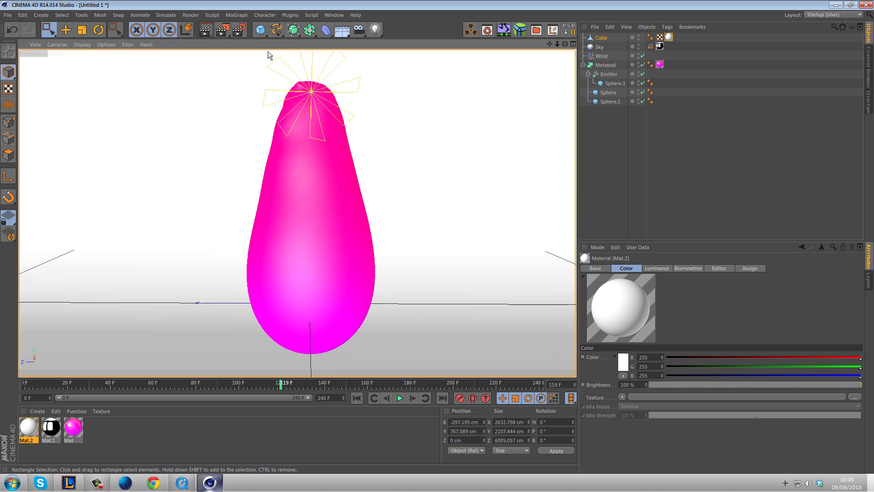
pyautogui.click(222, 32)
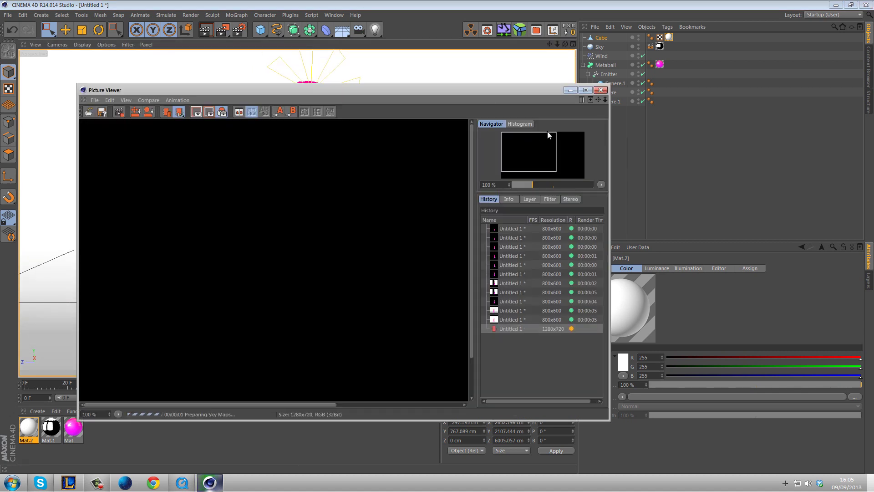
# Enlarge the Picture Viewer while the 1280x720 render finishes, then close it.
pyautogui.moveTo(609, 220); pyautogui.dragTo(740, 194)
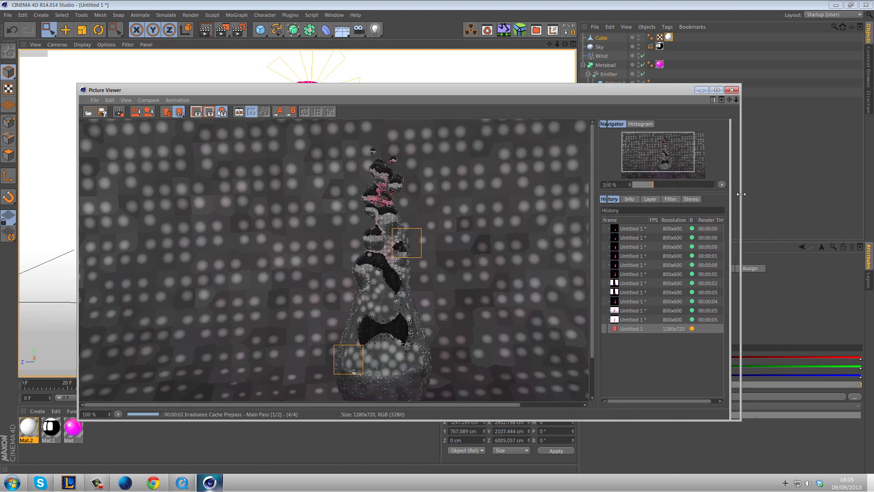
pyautogui.moveTo(54, 60); pyautogui.dragTo(23, 32)
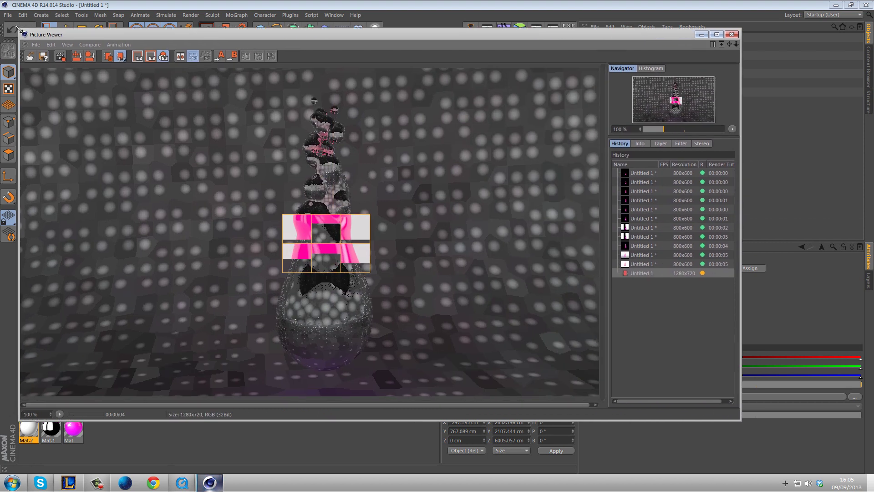
pyautogui.moveTo(734, 419); pyautogui.dragTo(786, 443)
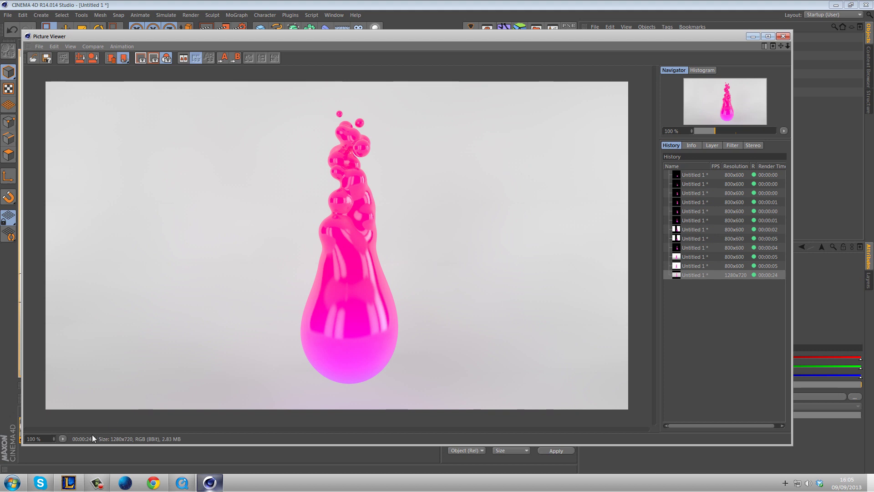
pyautogui.click(781, 37)
# Maximise the Front view and raise the backdrop slightly along Y.
pyautogui.middleClick(486, 168)
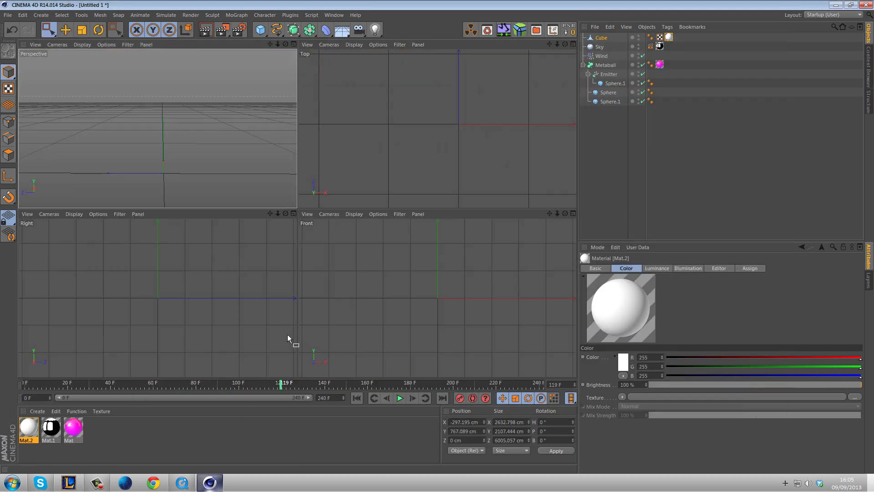
pyautogui.middleClick(397, 323)
pyautogui.scroll(-8, 450, 142)
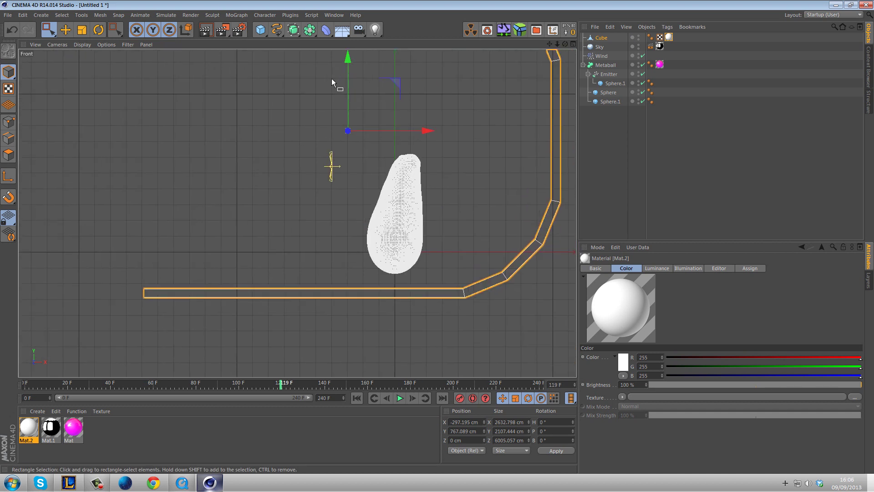
pyautogui.moveTo(351, 72); pyautogui.dragTo(358, 63)
# Play the bubble animation from frame 0, stopping at frame 200.
pyautogui.click(374, 397)
pyautogui.click(399, 398)
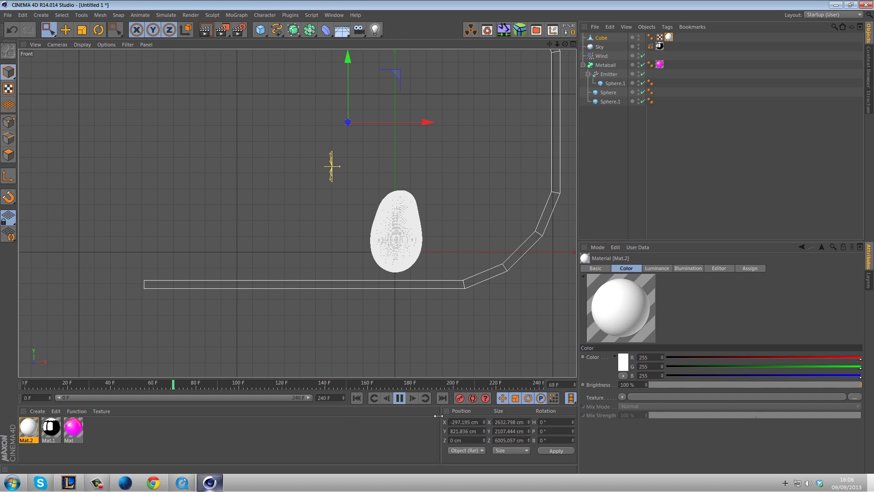
pyautogui.moveTo(348, 86); pyautogui.dragTo(352, 81)
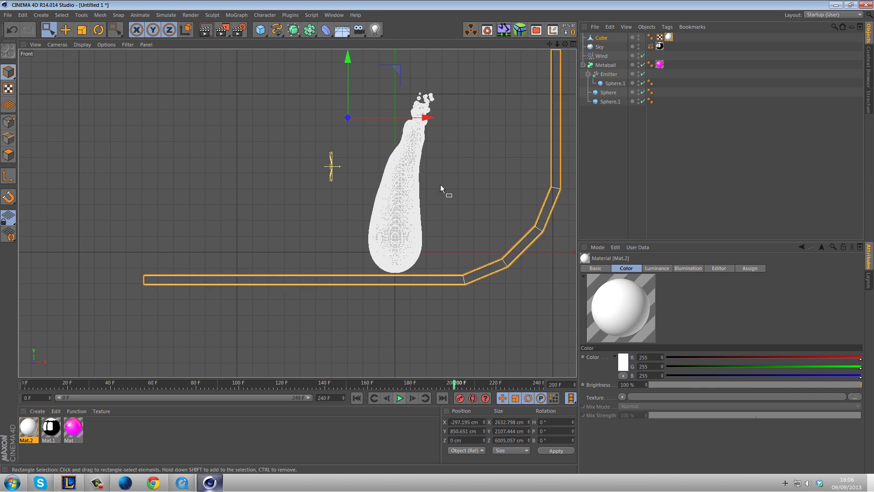
pyautogui.press('F8')
pyautogui.middleClick(368, 169)
# Frame the egg and bubbles in Perspective view and render frame 200.
pyautogui.middleClick(249, 135)
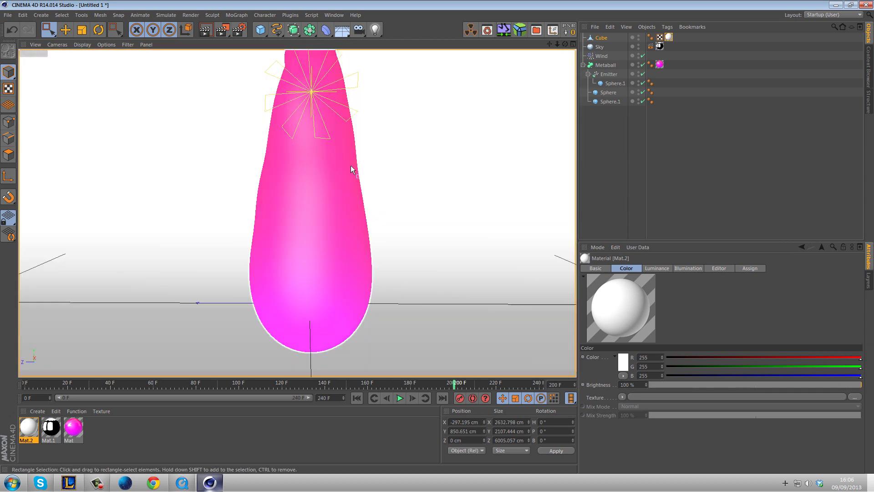
pyautogui.scroll(-2, 348, 166)
pyautogui.keyDown('alt'); pyautogui.moveTo(368, 173); pyautogui.dragTo(387, 209); pyautogui.keyUp('alt')
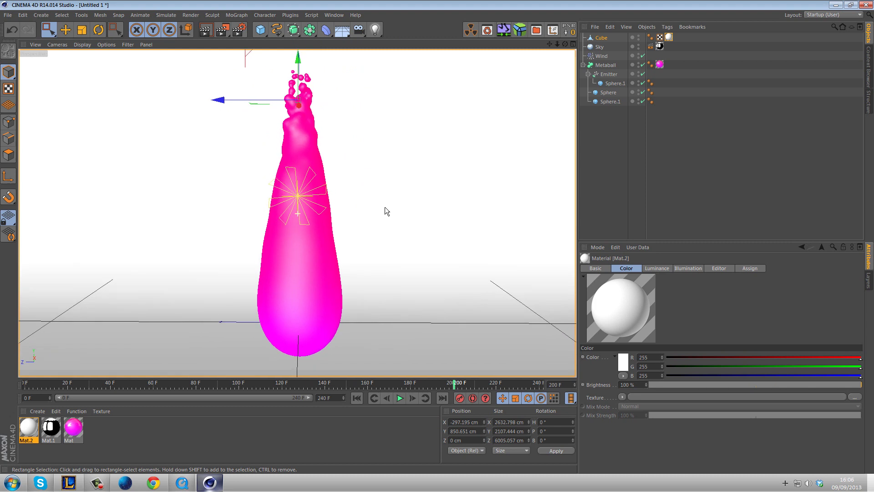
pyautogui.click(223, 30)
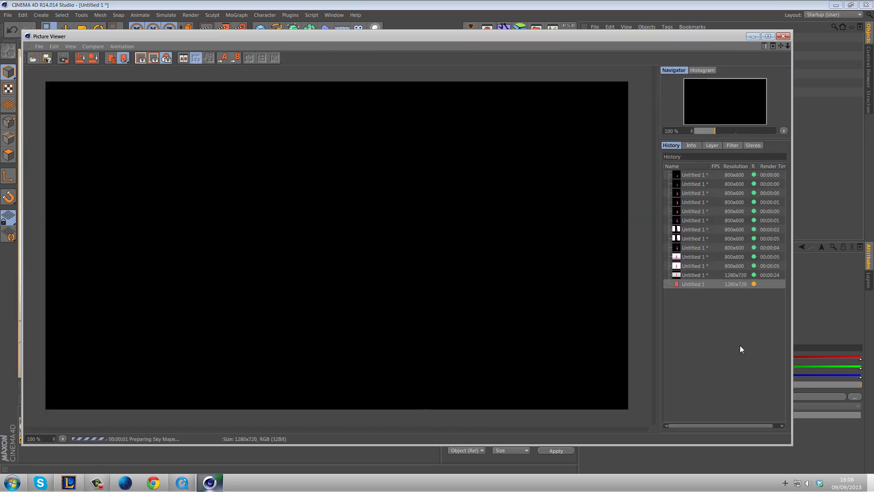